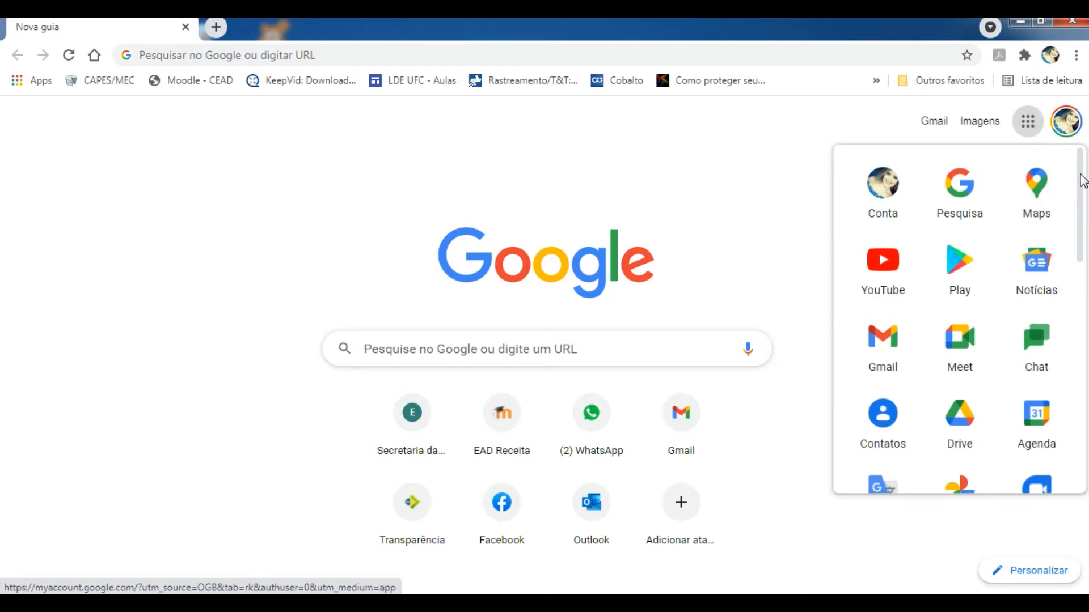
- Open Google Forms (Formulários) from the Google apps list and create a blank form
left_click_drag(1082, 181, 1079, 433)
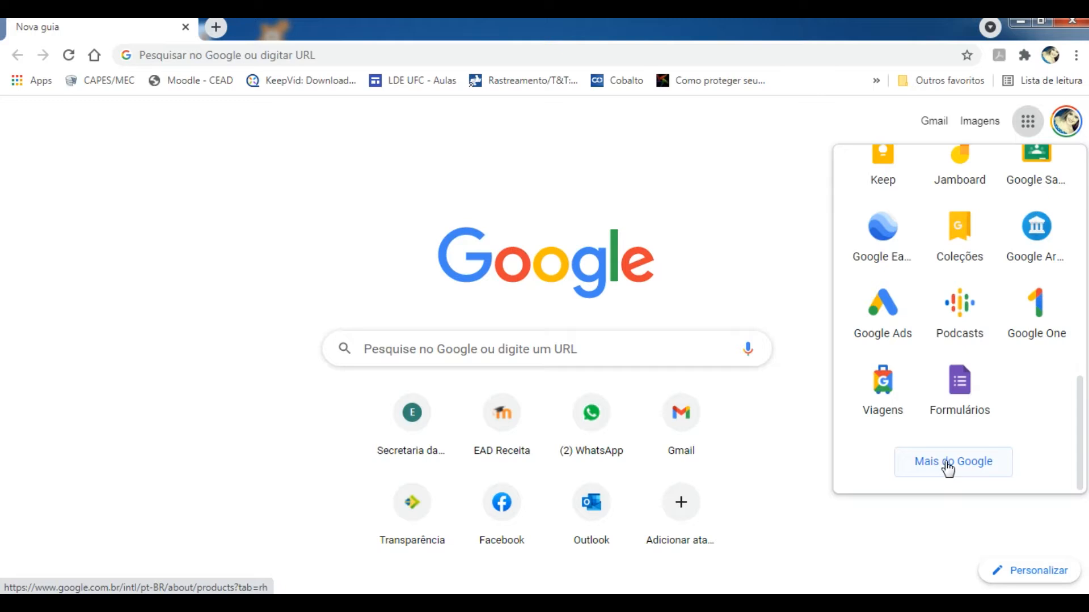
left_click(962, 391)
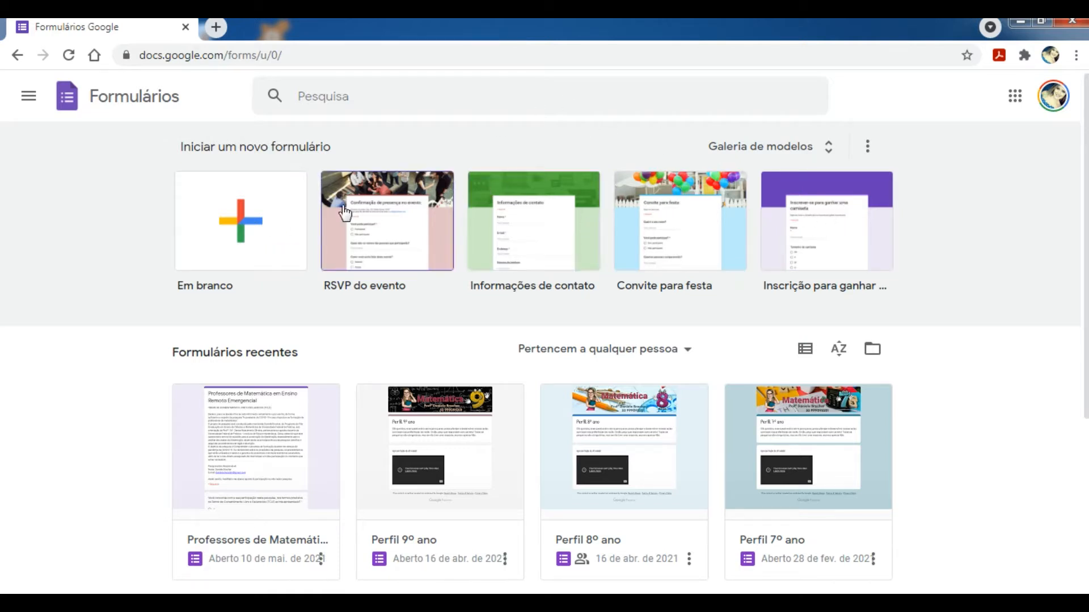
left_click(243, 233)
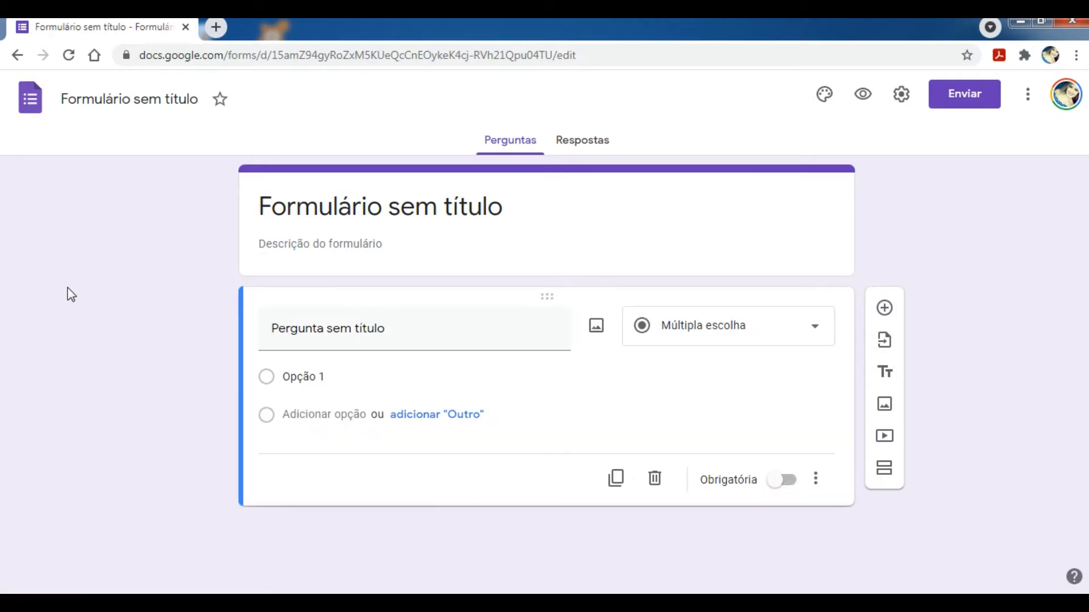
- Name the form "Arraial da Matemática"
left_click(120, 105)
type("Arr")
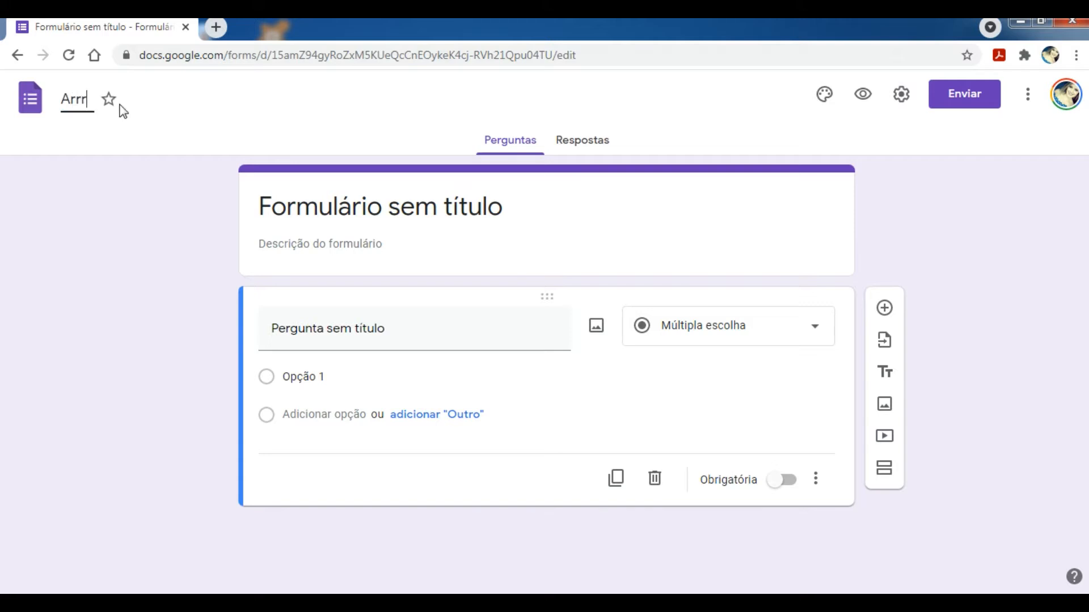
type("aial")
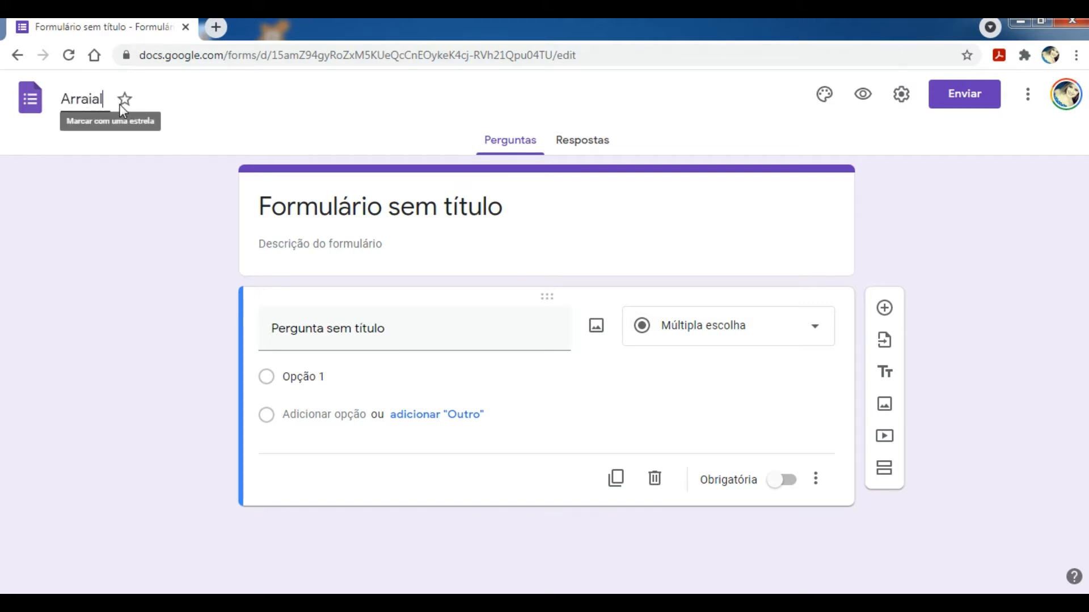
type(" da Ma")
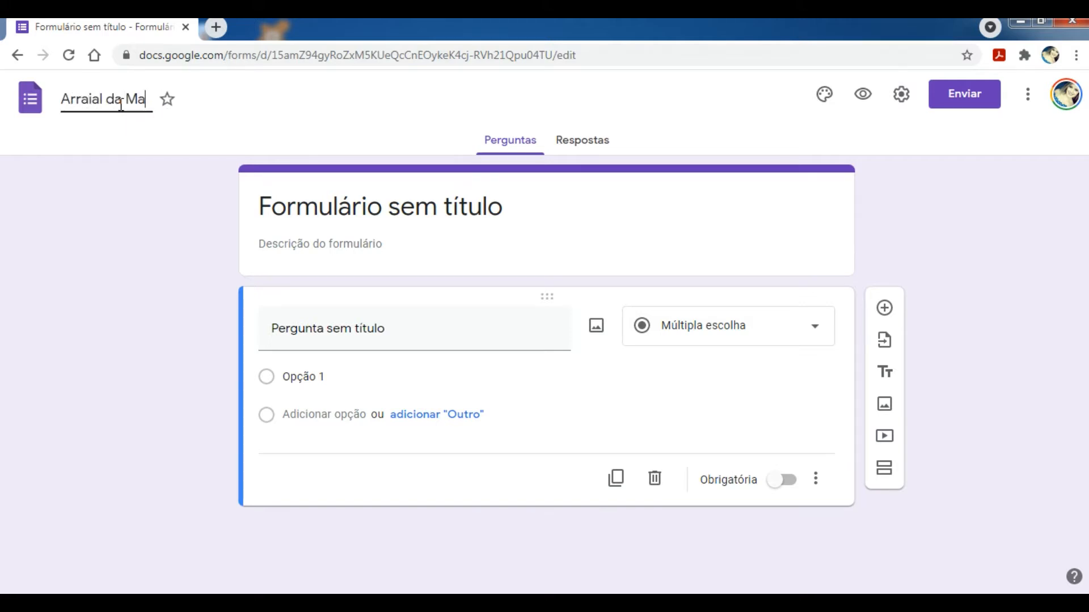
type("temática")
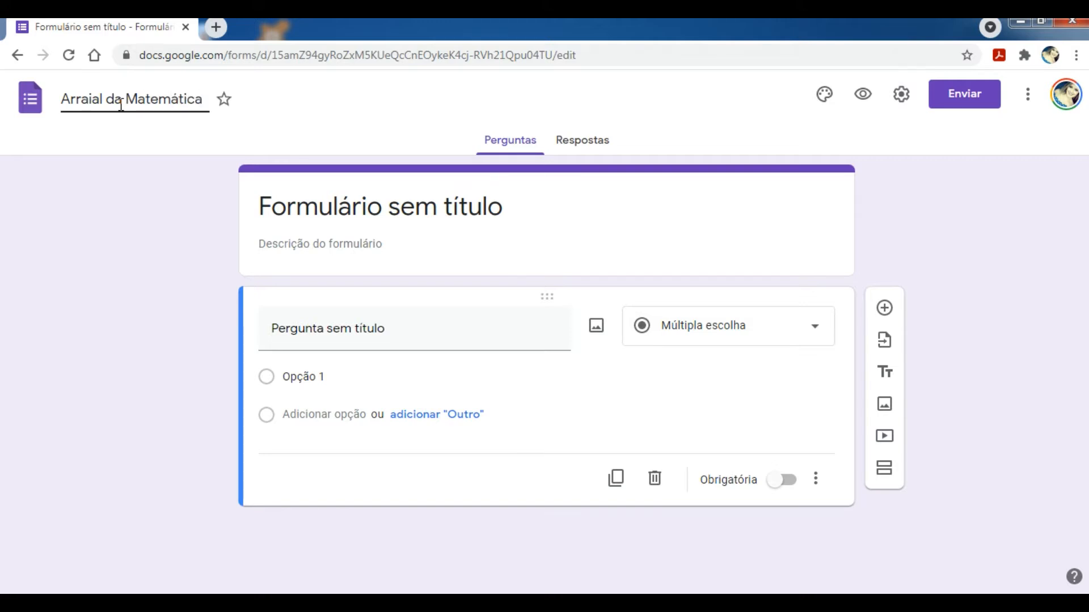
left_click(170, 275)
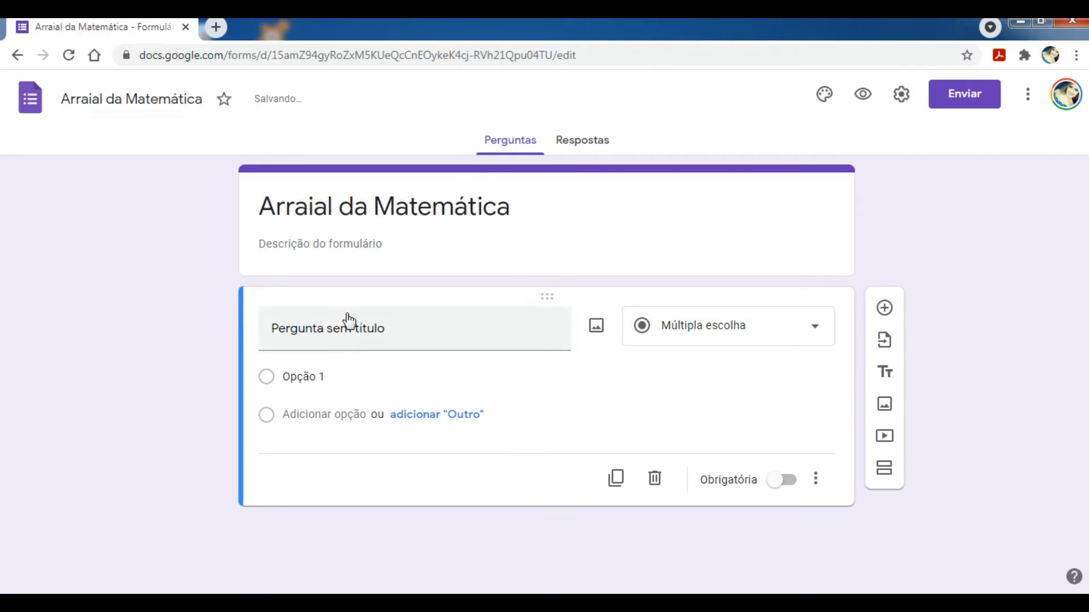
- Enter the form description "Atividade junina para as turmas de 7º e 9º anos da EMEF Otto Becker na disciplina de matemática."
left_click(346, 246)
type("Ativi")
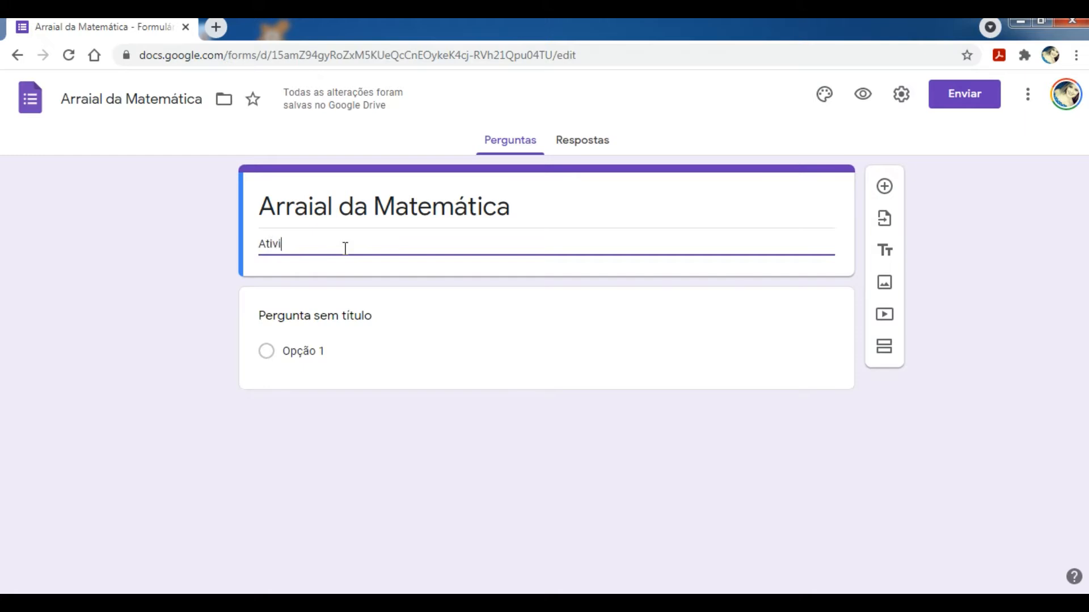
type("dade junina p")
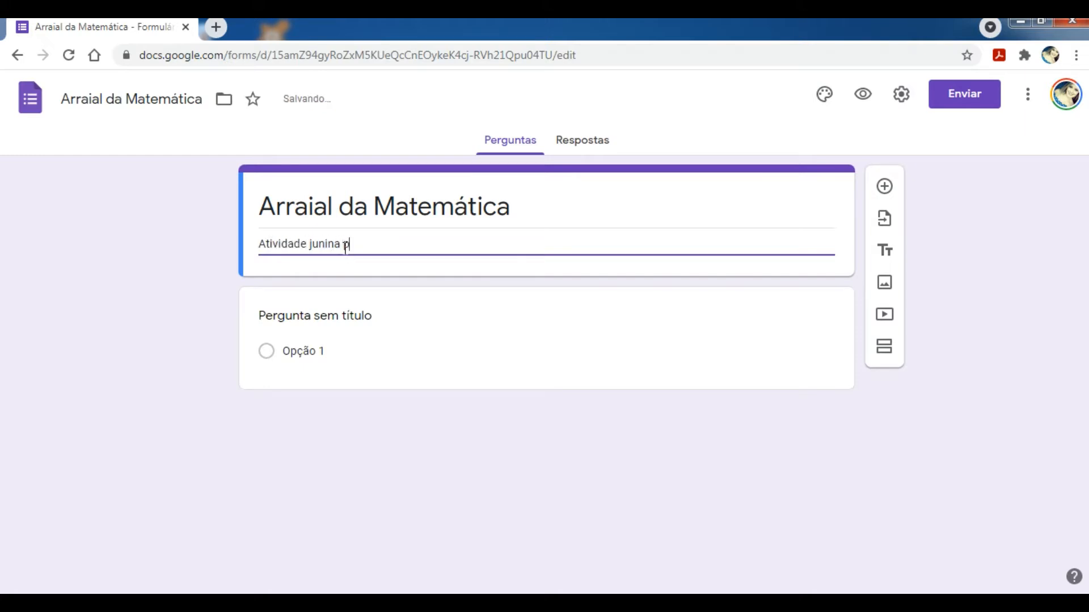
type("ara as turmas de ")
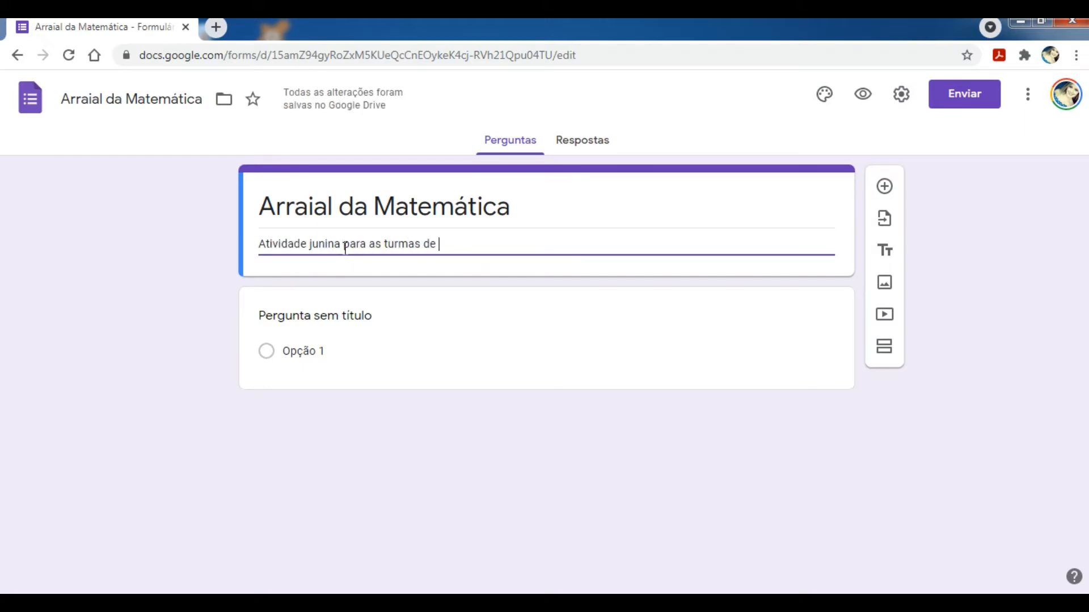
type("7º e 9º ")
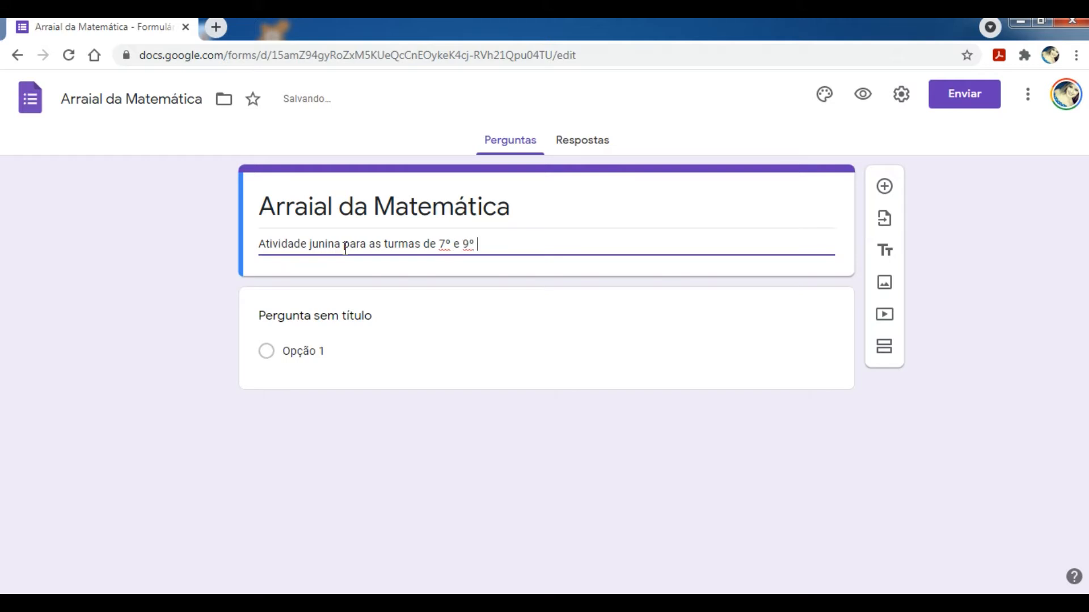
type("anos da EMEF")
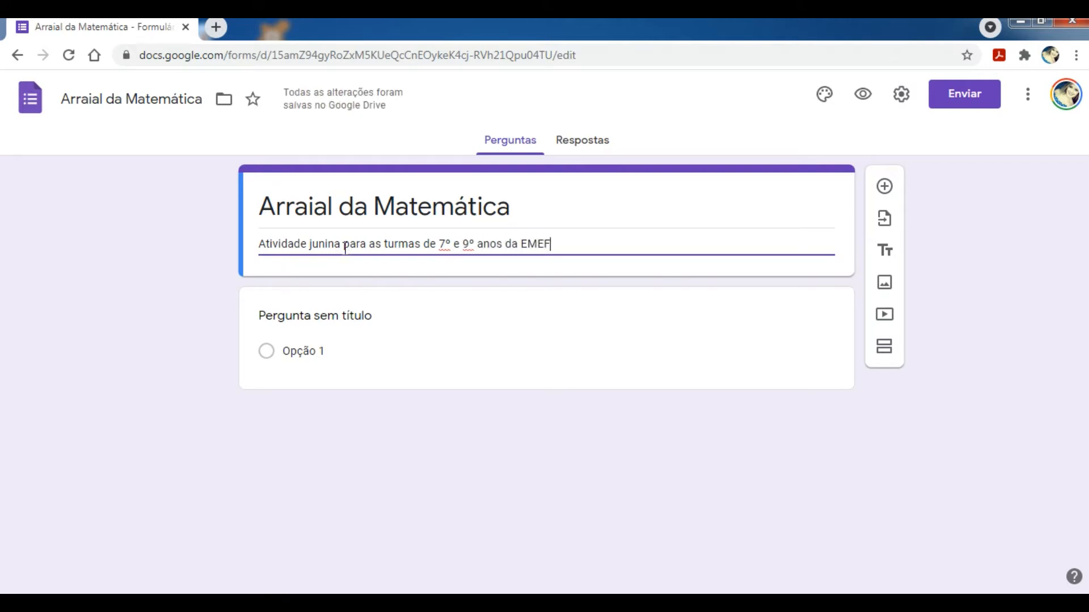
type(" Otto Becker na disciplina ")
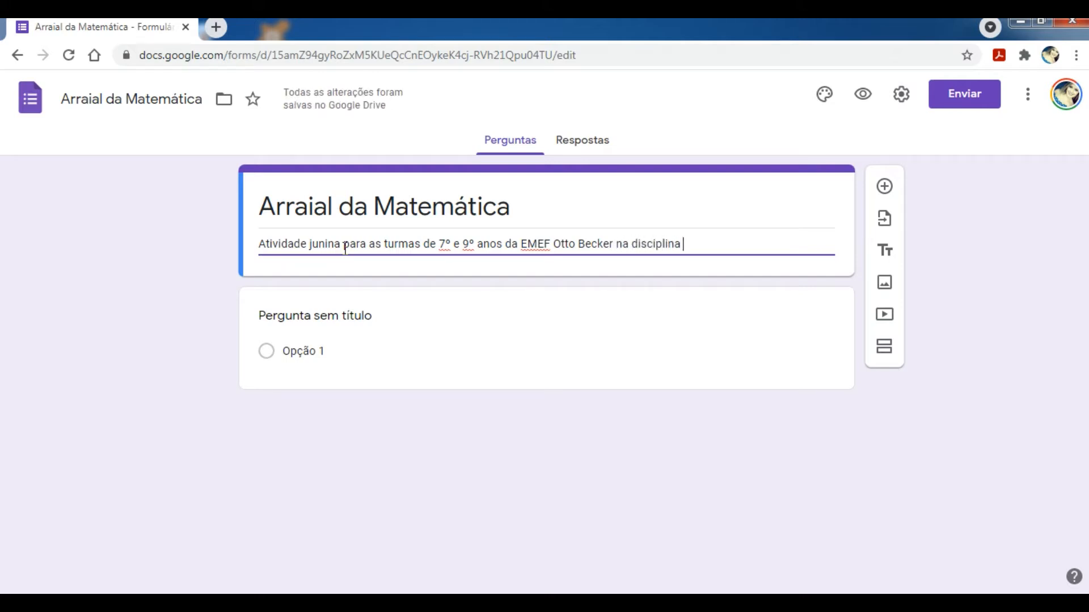
type("de matemática.")
left_click(237, 501)
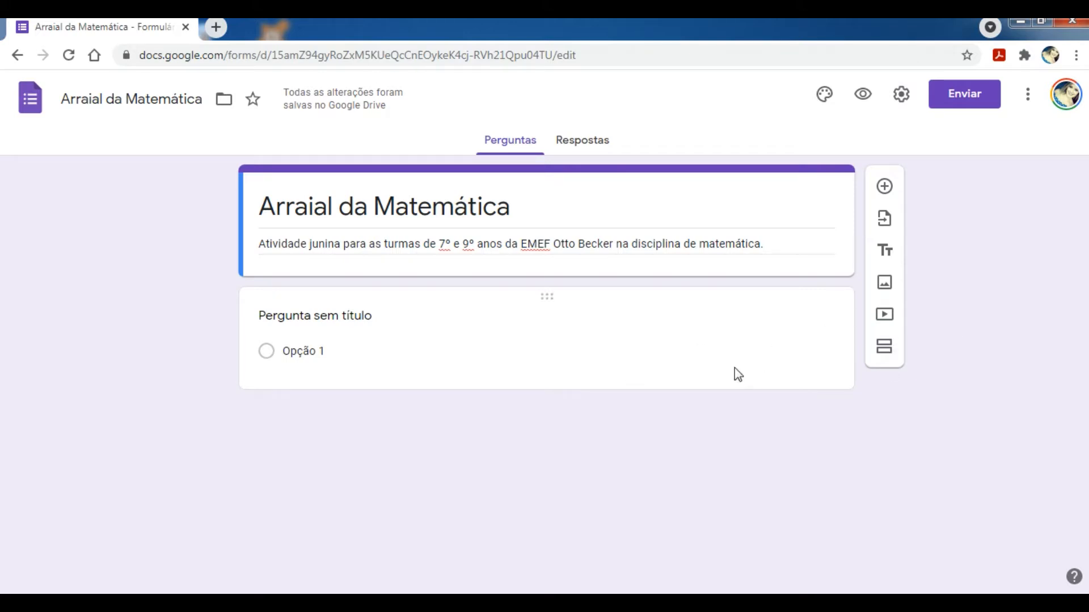
- Try the question types Caixas de seleção, Lista suspensa, Escala linear and Grade de múltipla escolha on the untitled question
left_click(345, 318)
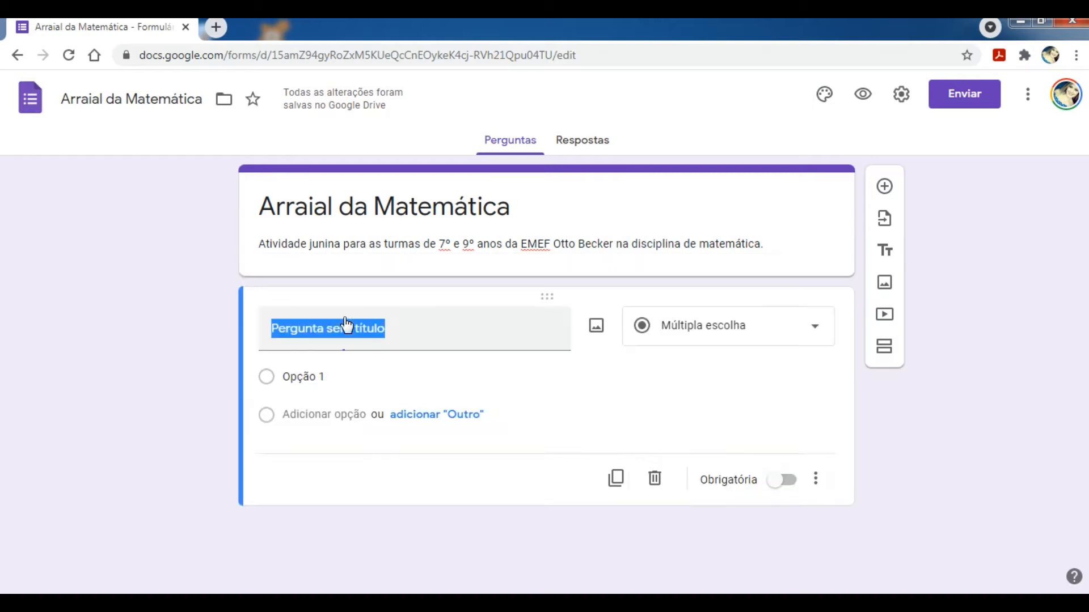
left_click(707, 336)
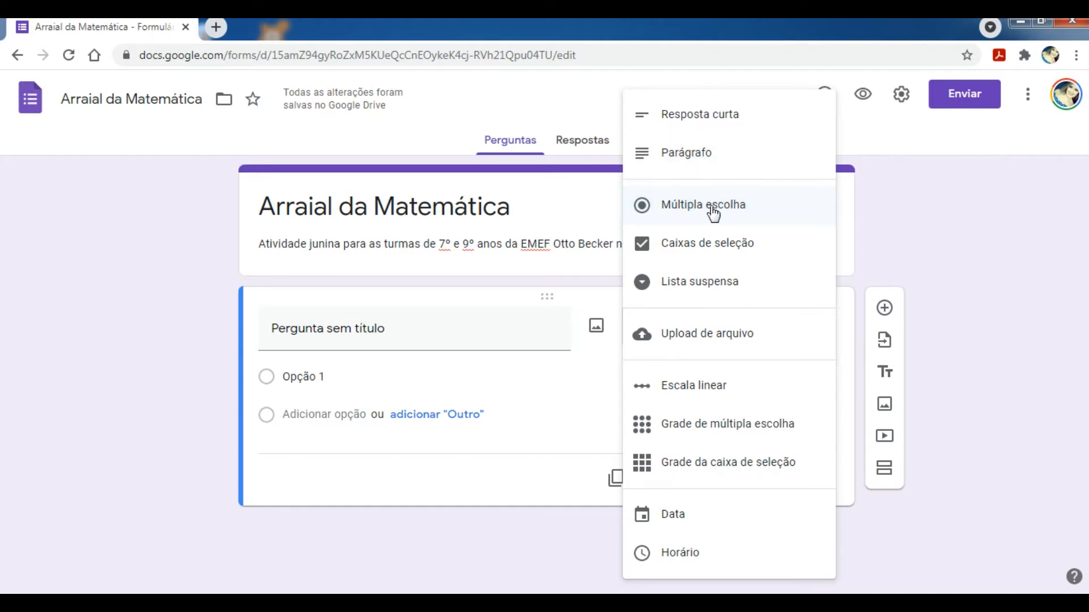
left_click(714, 244)
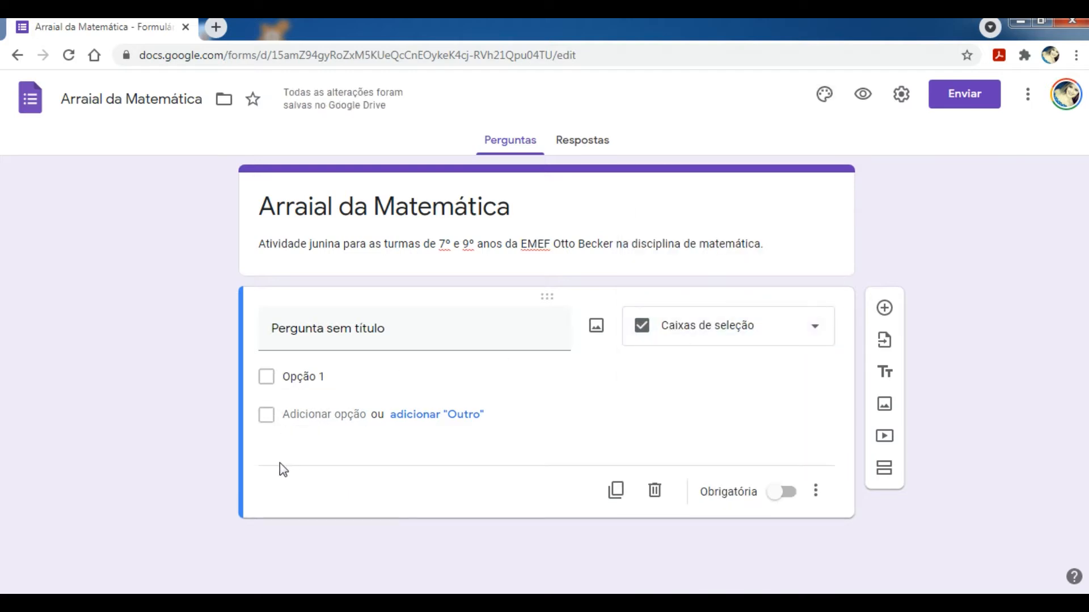
left_click(739, 333)
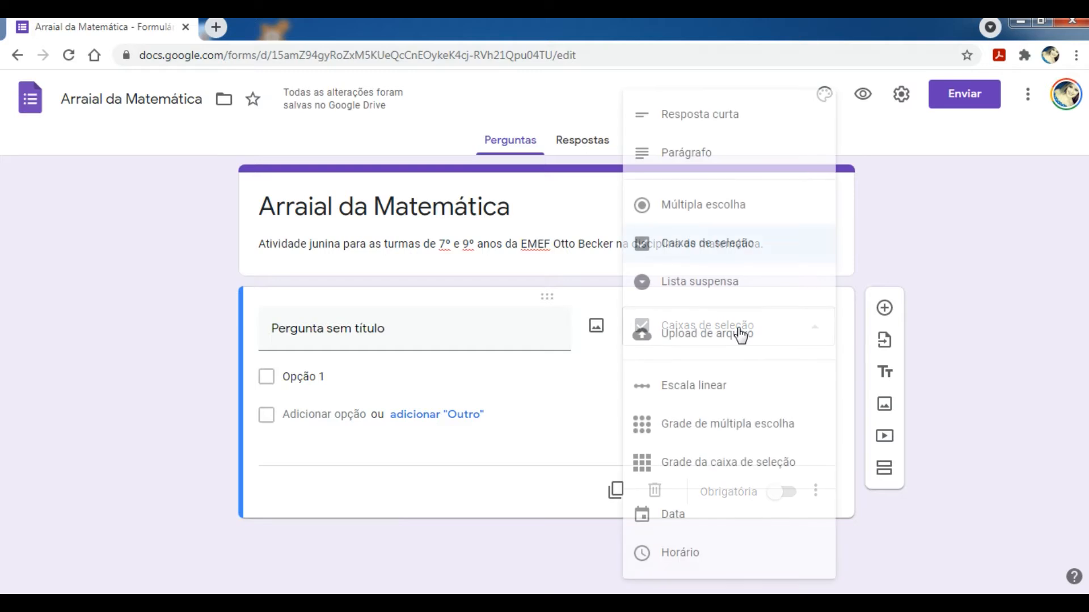
left_click(715, 283)
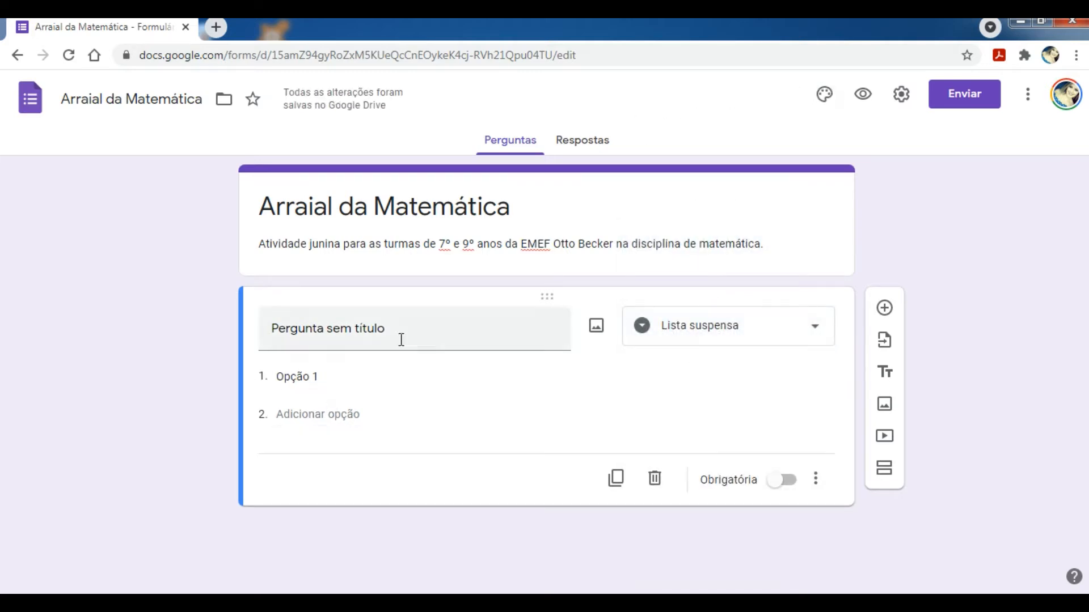
left_click(697, 330)
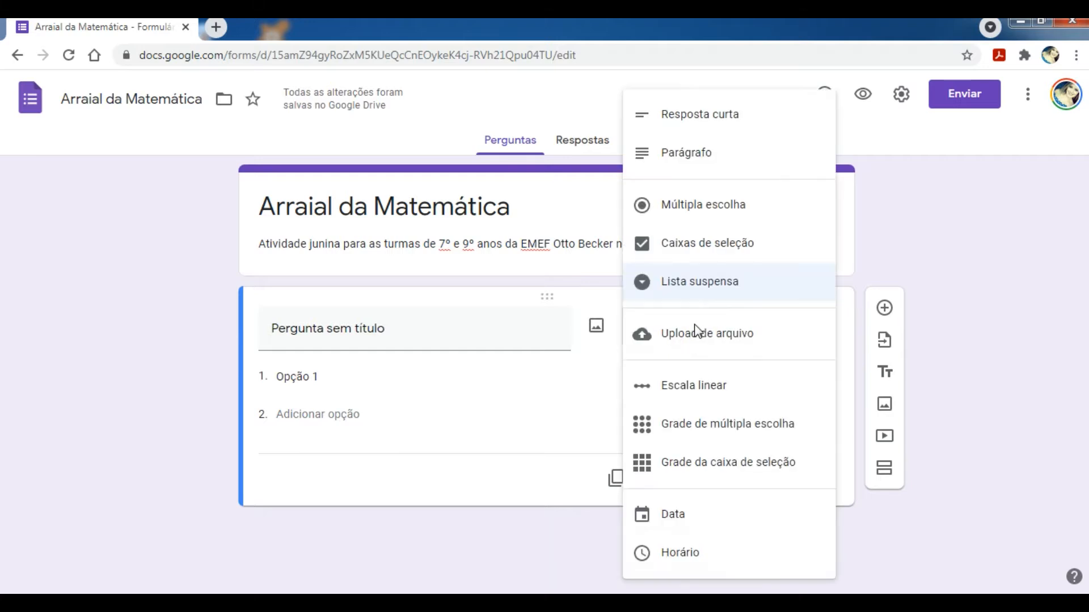
left_click(712, 396)
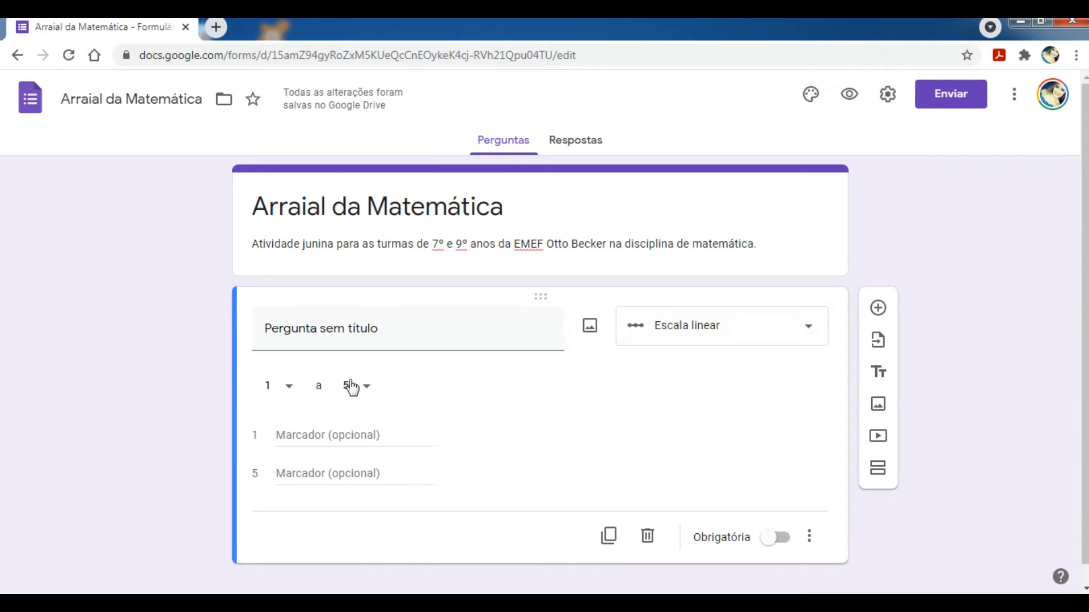
left_click(714, 339)
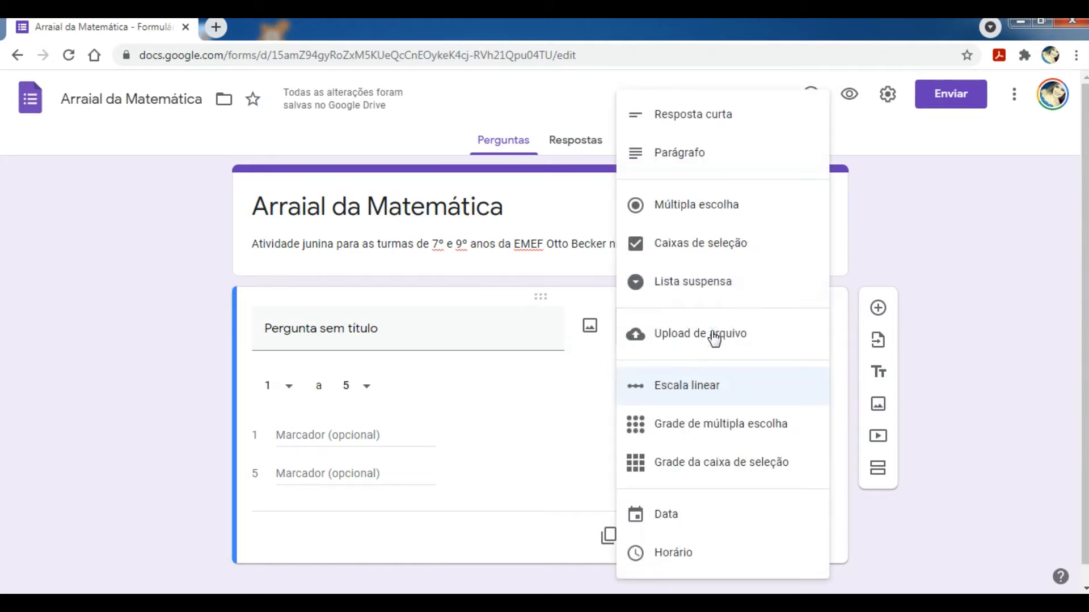
left_click(716, 439)
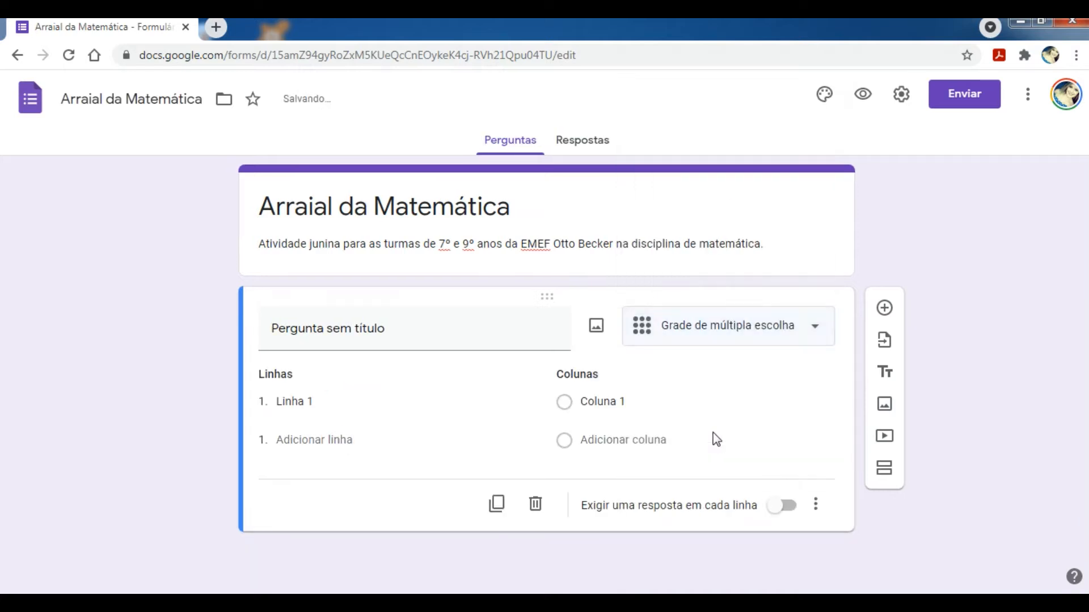
- Set the first question to the Resposta curta type and title it "Nome?"
left_click(701, 339)
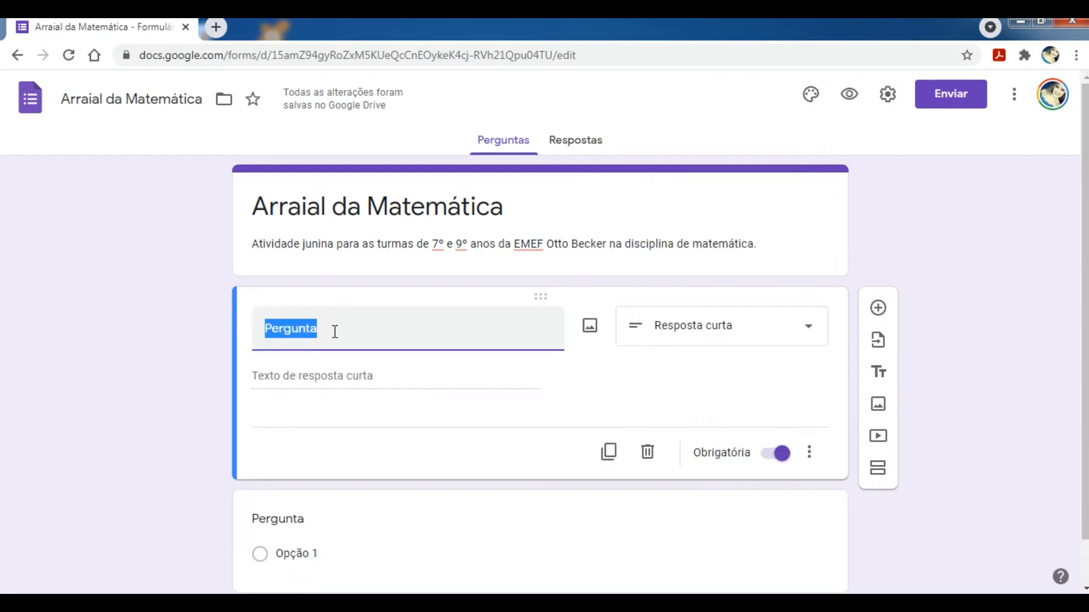
type("N")
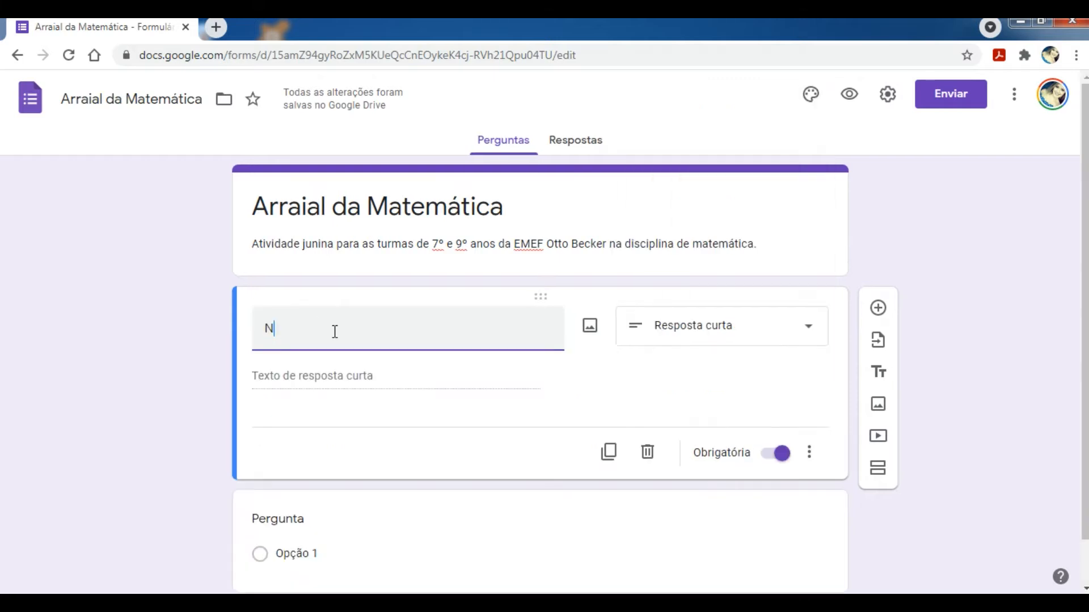
type("ome")
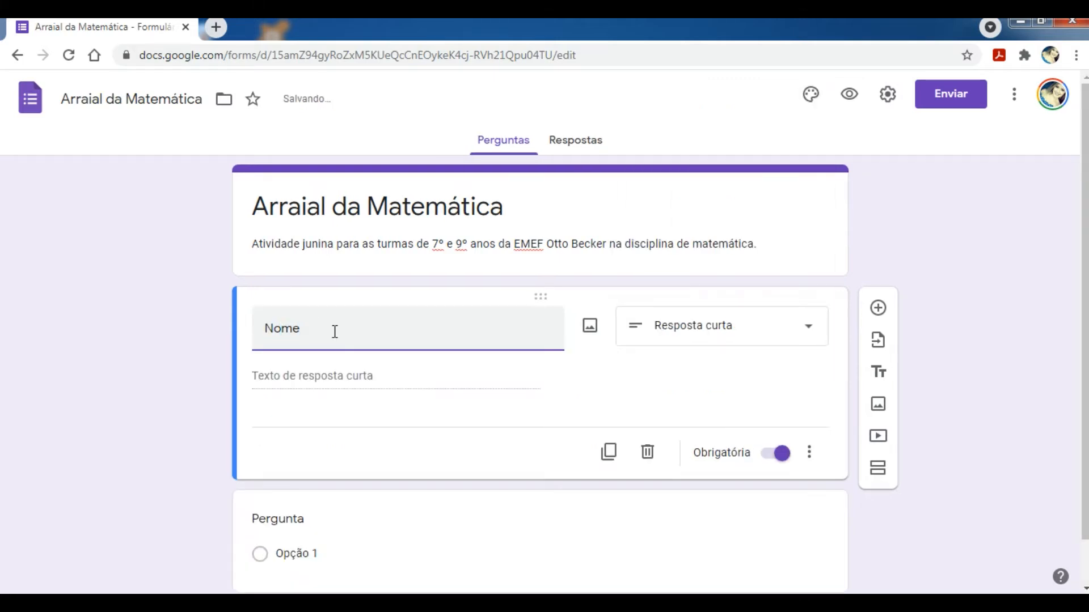
type("?")
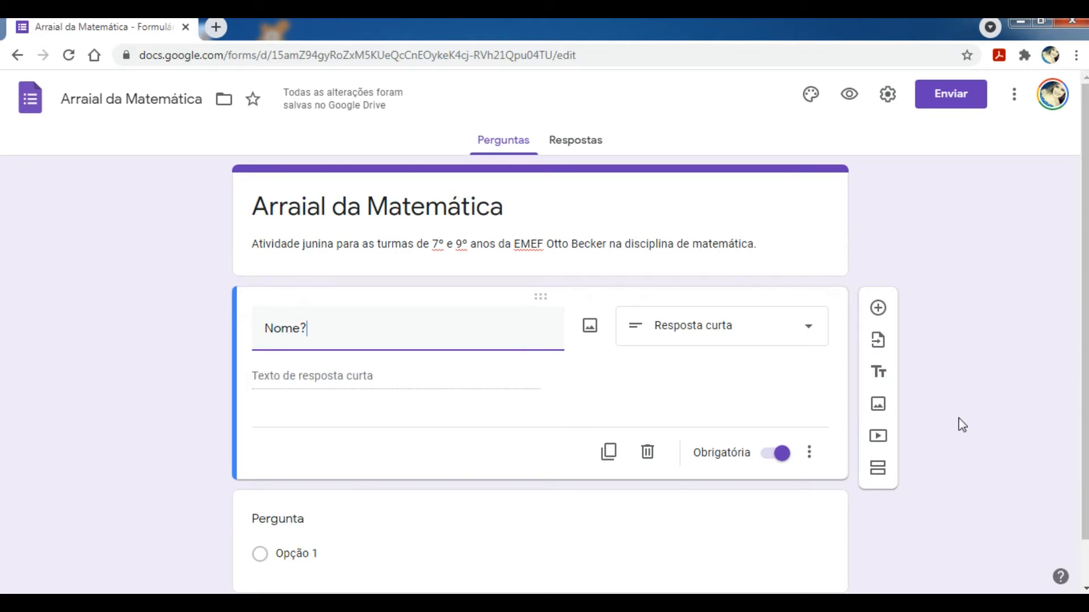
- Title the second, multiple-choice question "Turma:"
left_click(1085, 588)
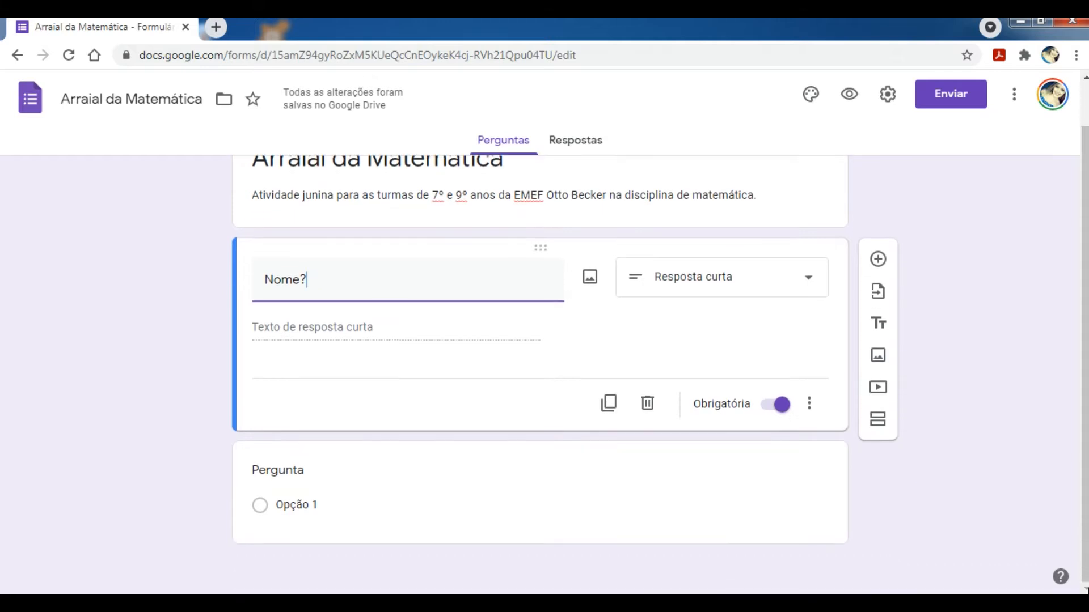
left_click(297, 474)
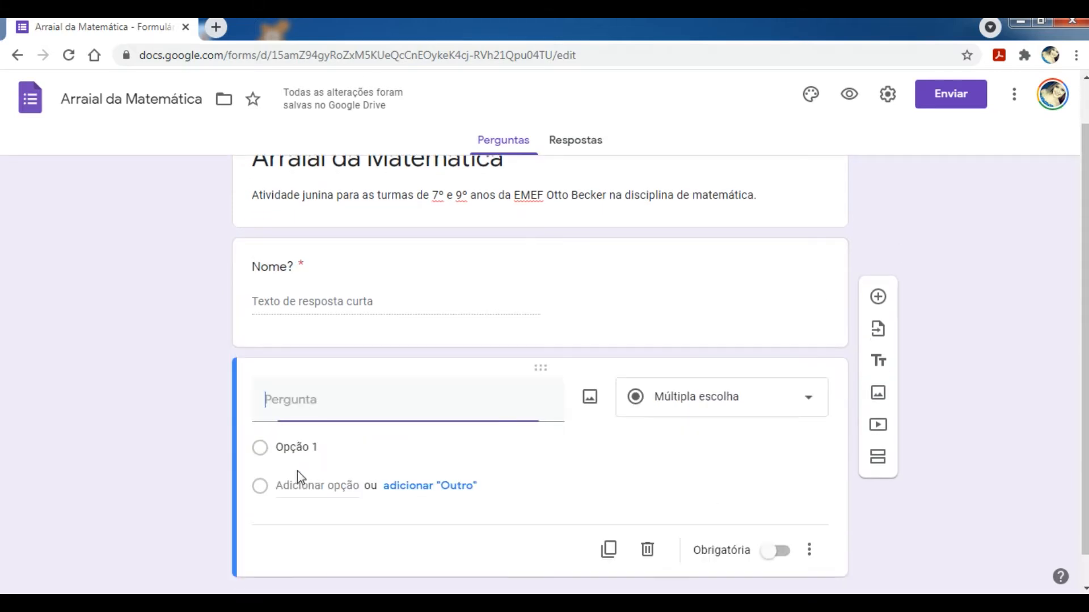
type("T")
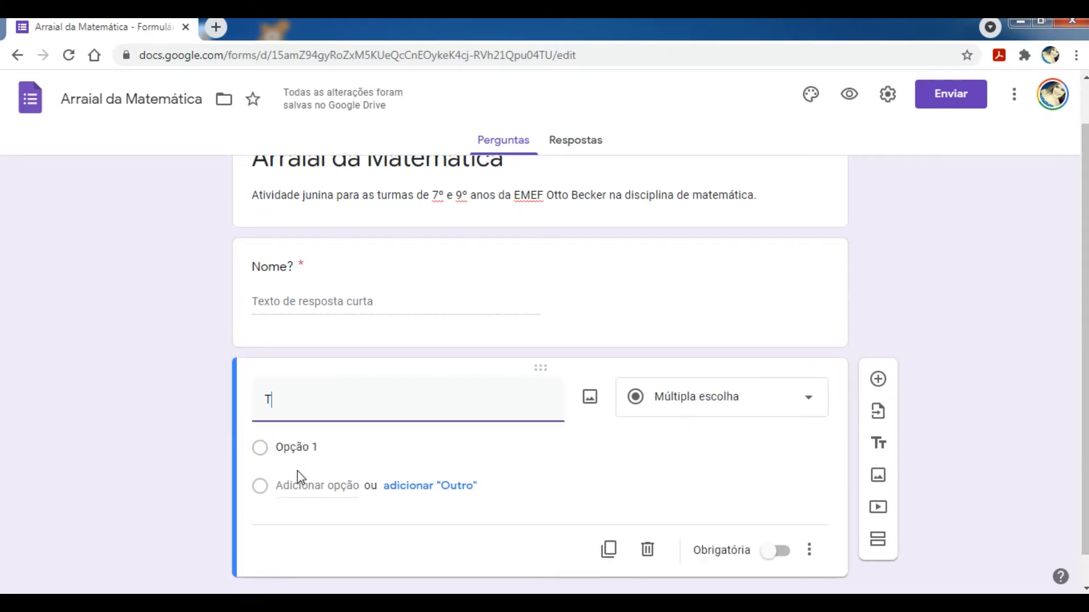
type("urma:")
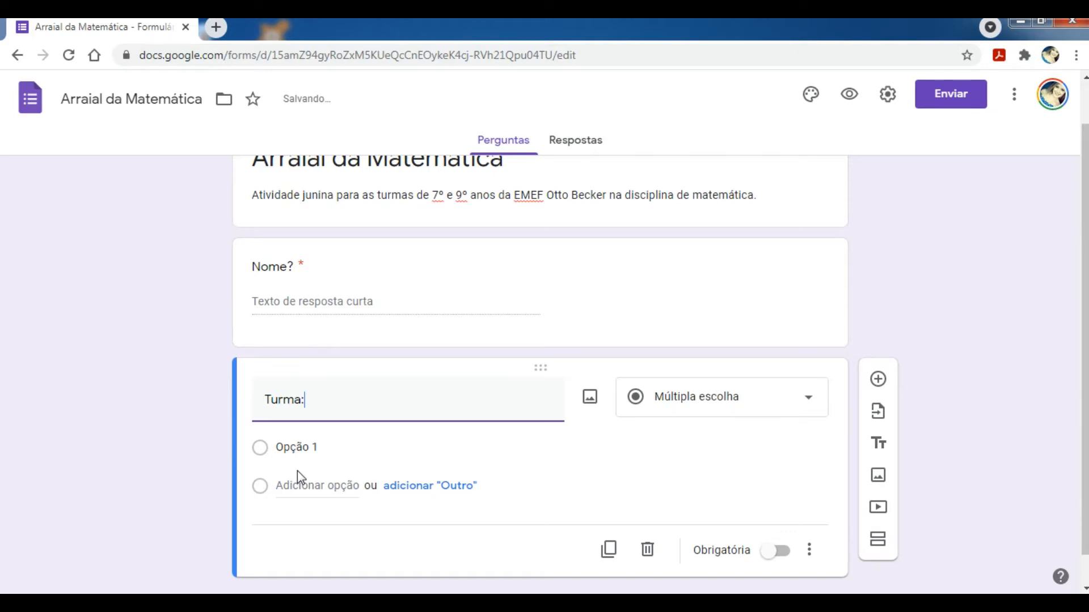
- Give the "Turma:" multiple-choice question the options 71, 72 and 91
left_click(698, 416)
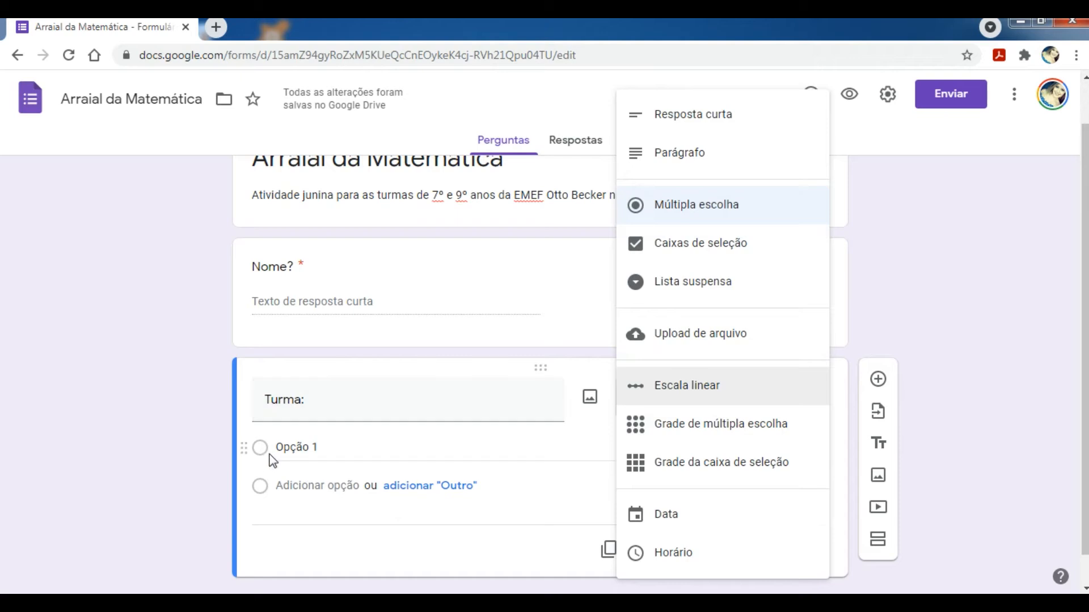
left_click(290, 448)
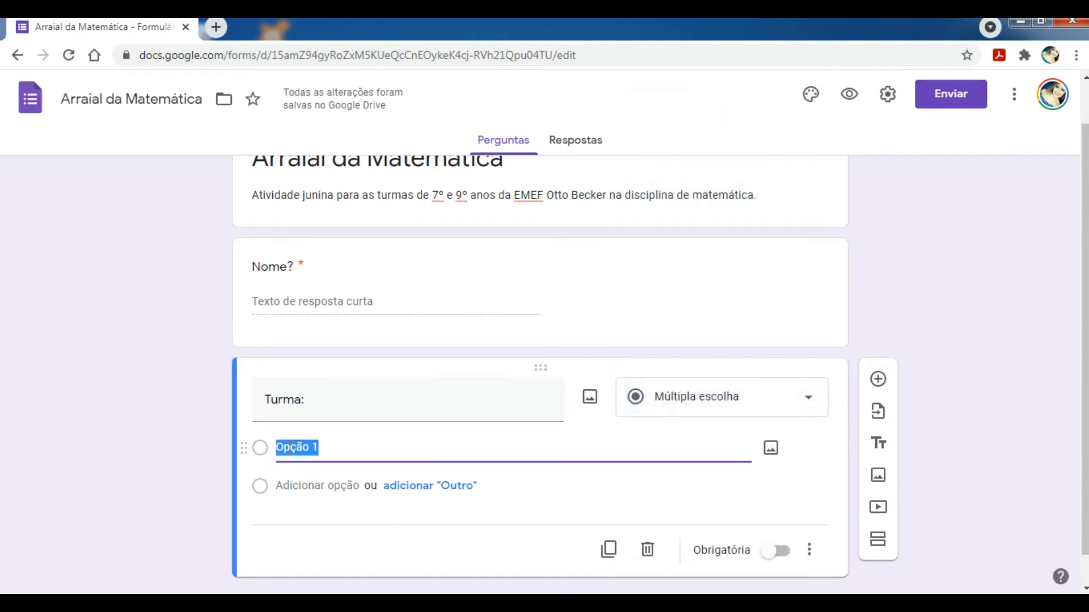
type("T")
key("BackSpace")
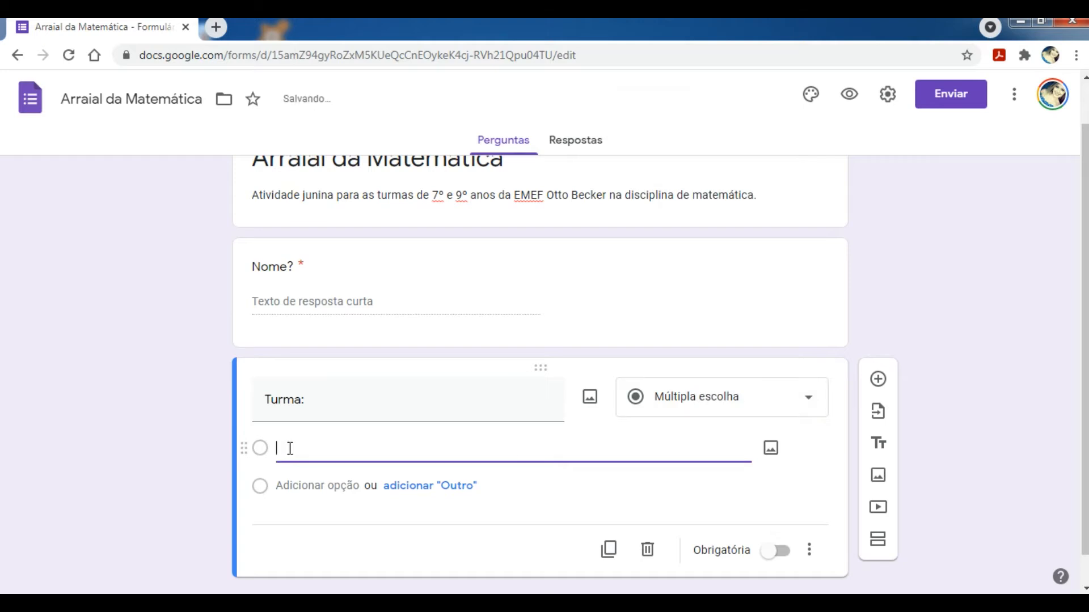
type("71")
left_click(284, 486)
type("72")
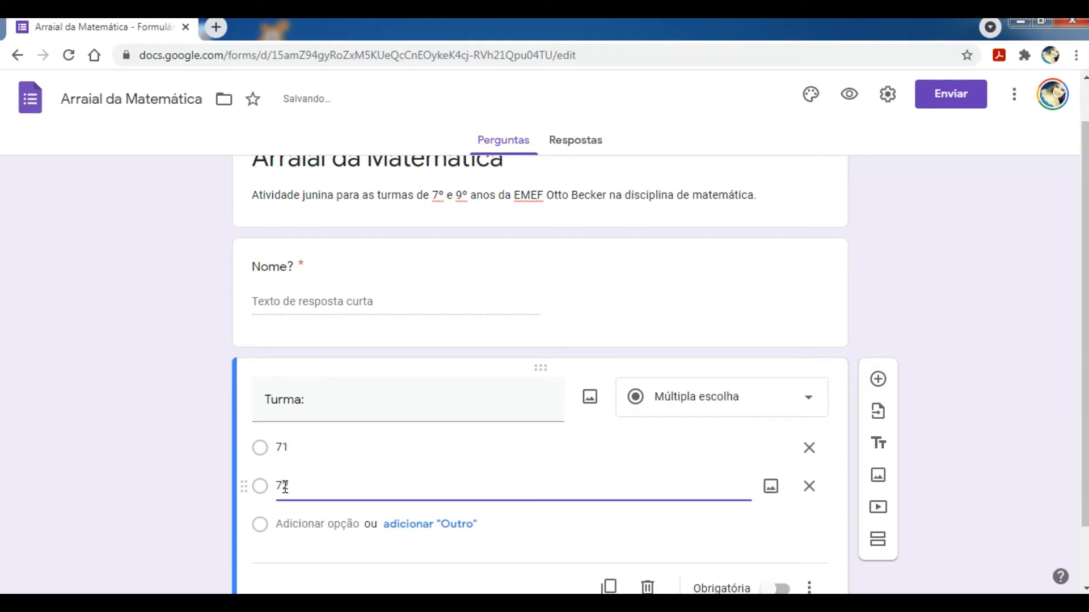
left_click(291, 526)
type("91")
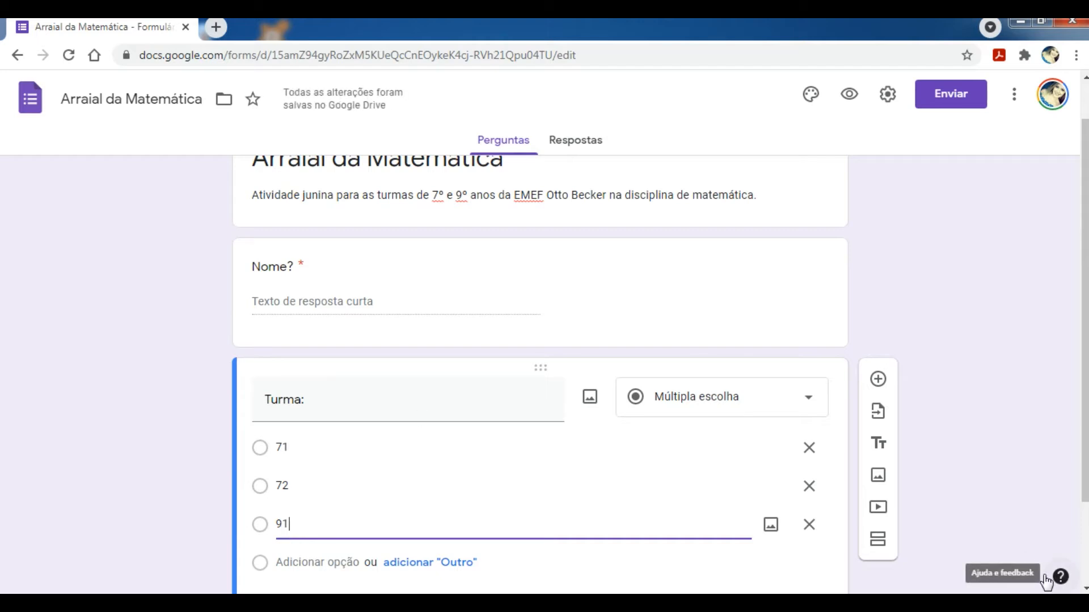
- Make the "Turma:" question mandatory and add a new multiple-choice question below it
scroll(1083, 584, "down", 2)
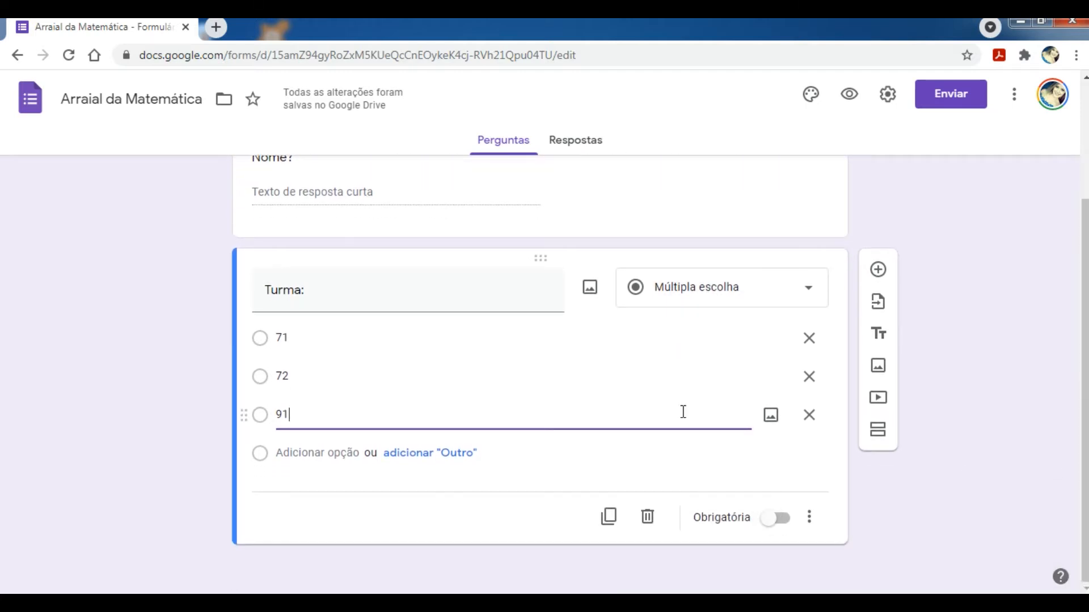
left_click(780, 520)
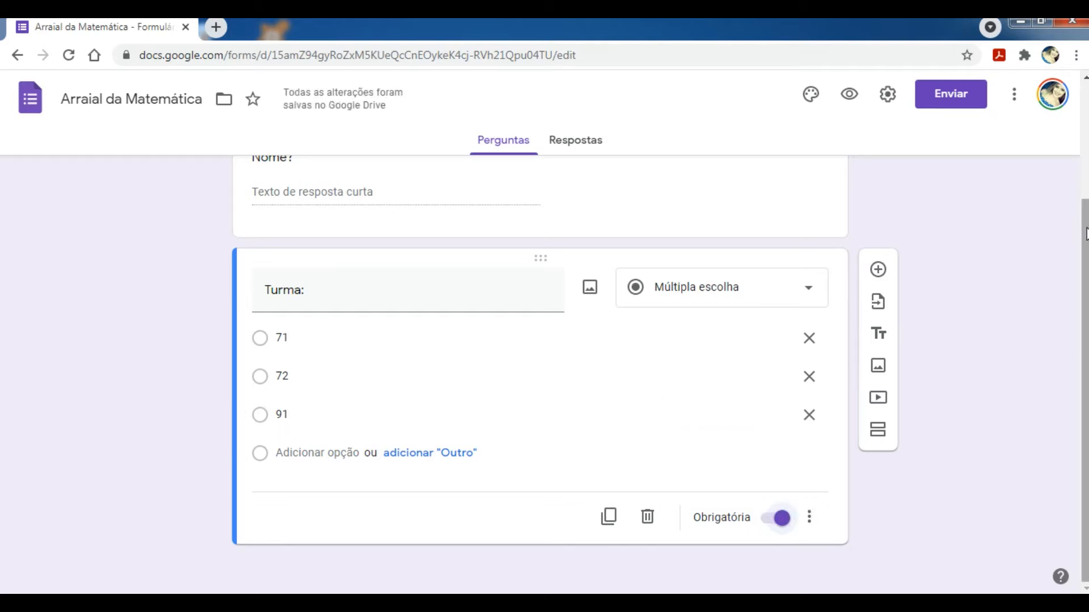
scroll(910, 193, "up", 3)
left_click(703, 316)
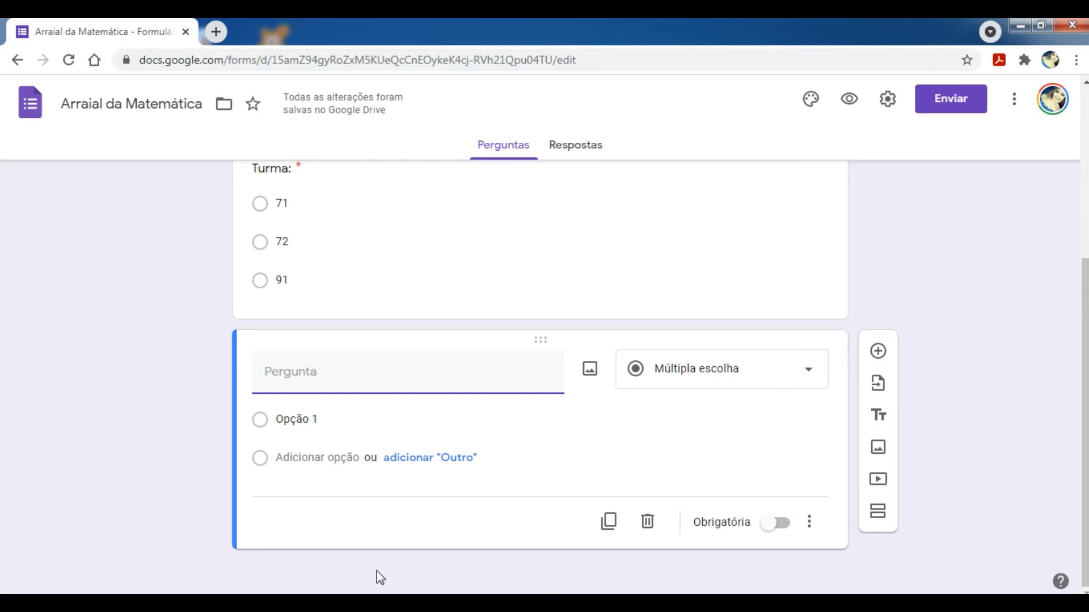
- Switch to the Word document and copy the statement of exercise 1 about the bandeirinhas made by the school's students
left_click(332, 602)
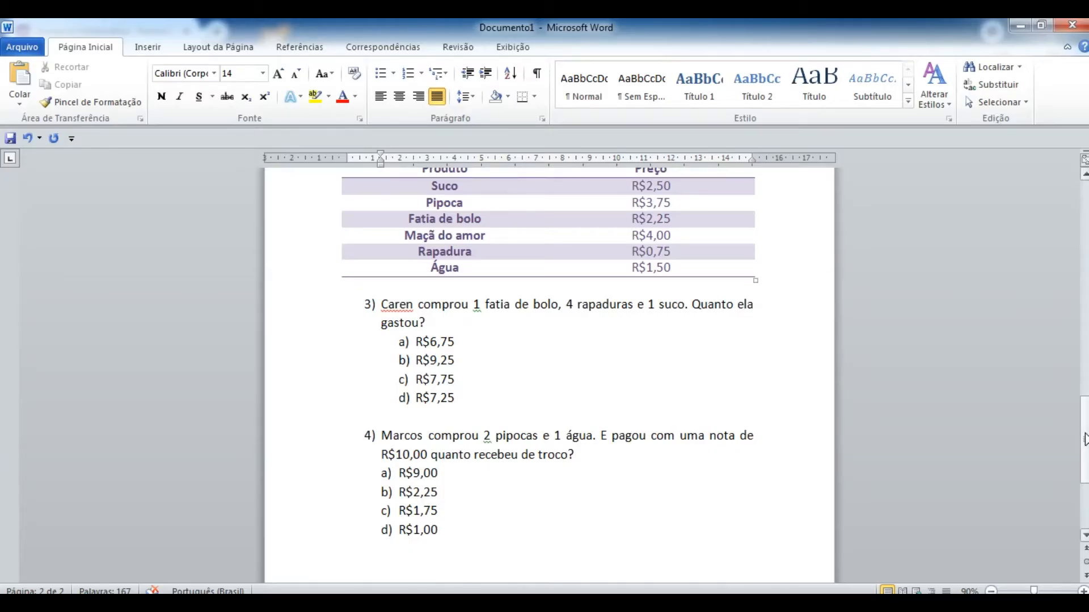
left_click_drag(1084, 439, 1084, 254)
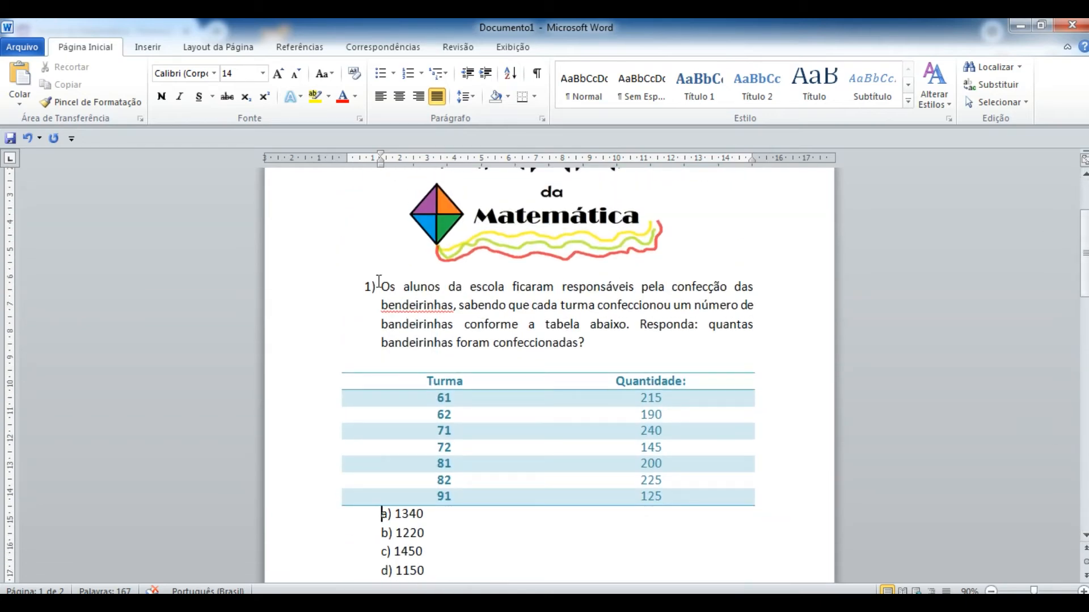
left_click_drag(381, 282, 584, 347)
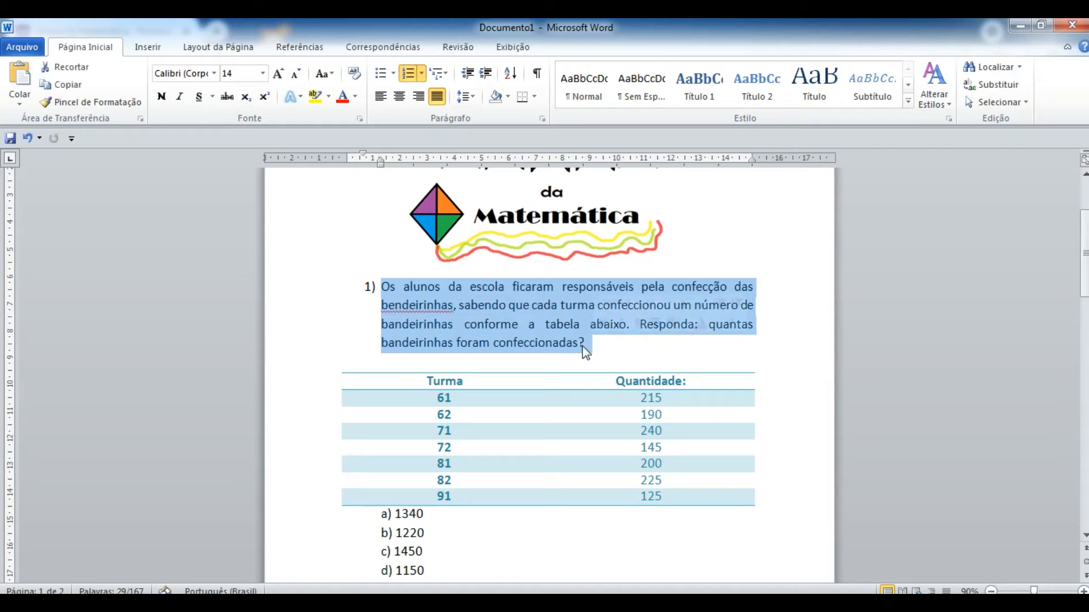
right_click(532, 351)
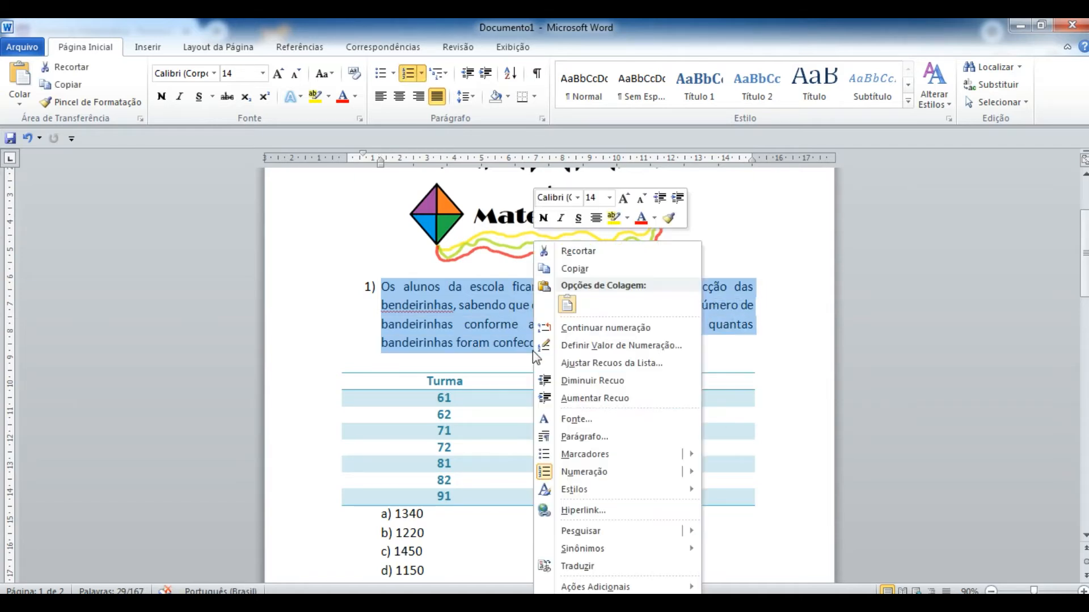
left_click(575, 270)
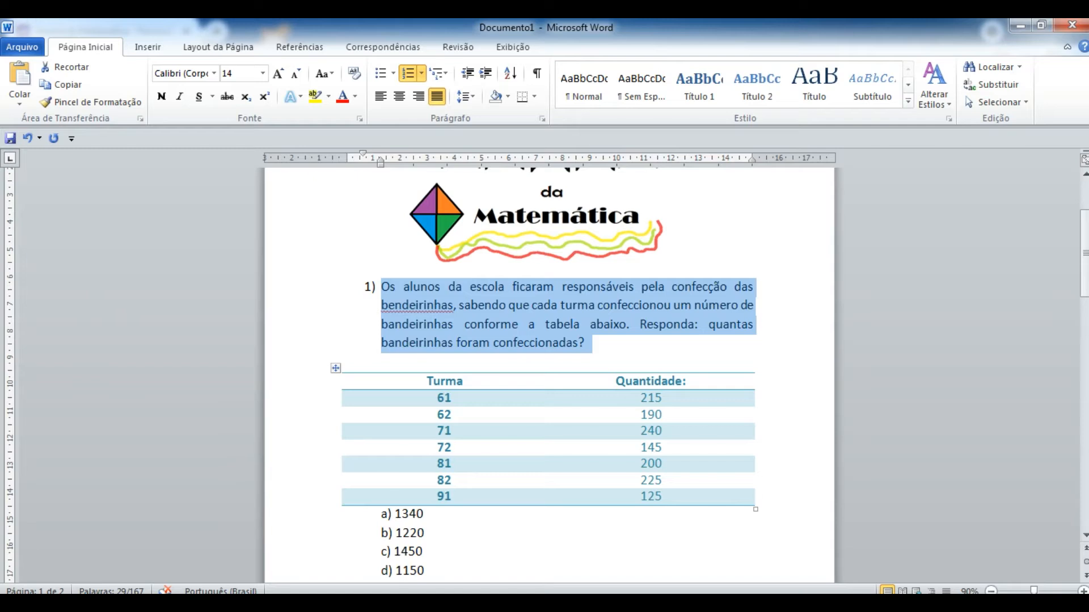
- Return to the form, paste the copied statement as the new question's title, and remove the leading "1)" numbering
left_click(285, 556)
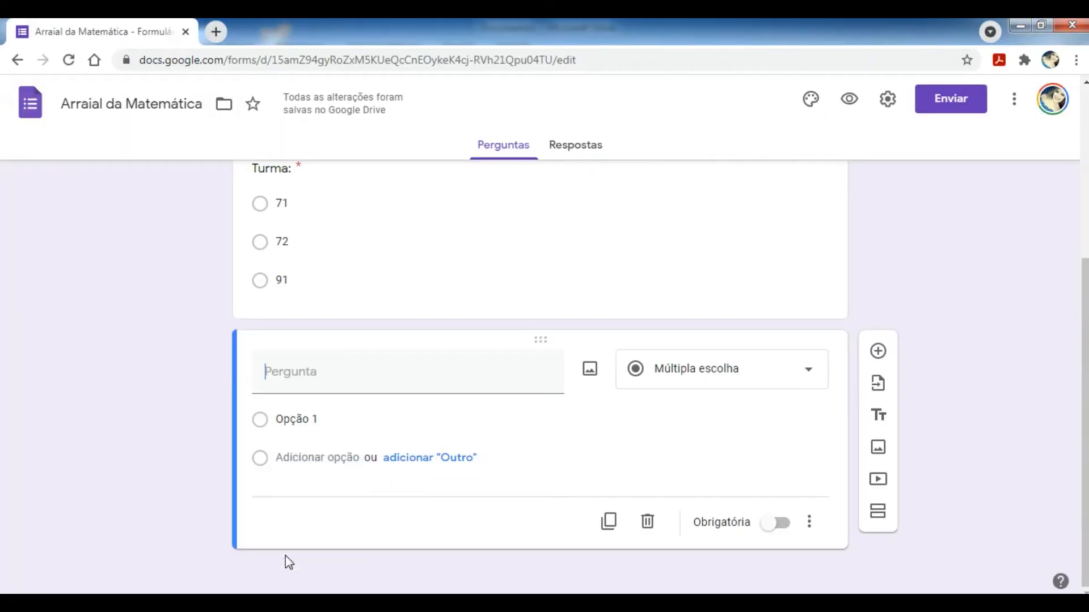
key("ctrl+v")
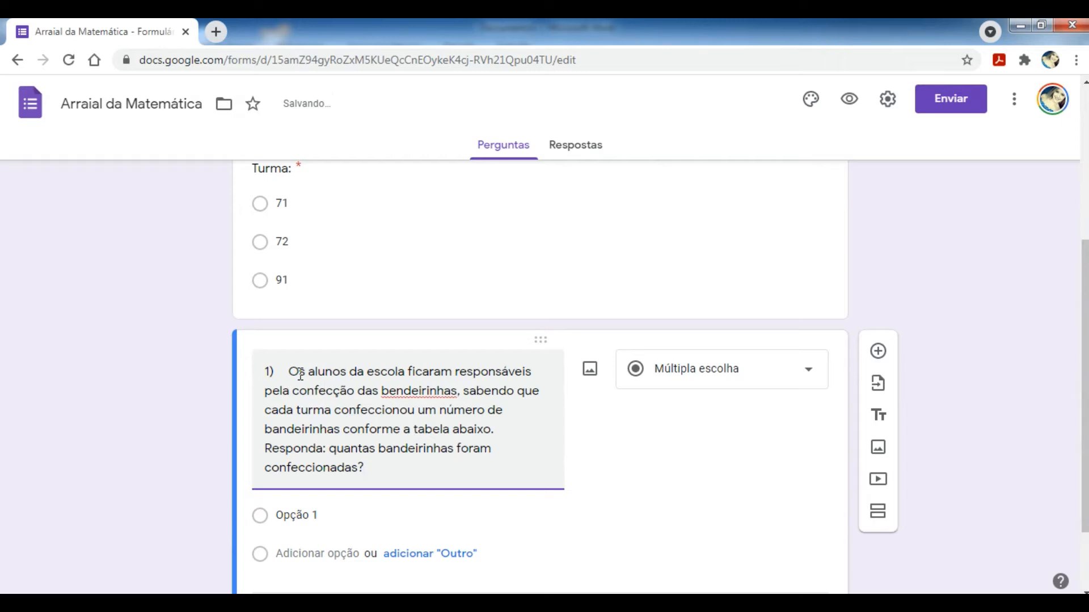
key("BackSpace")
key("BackSpace")
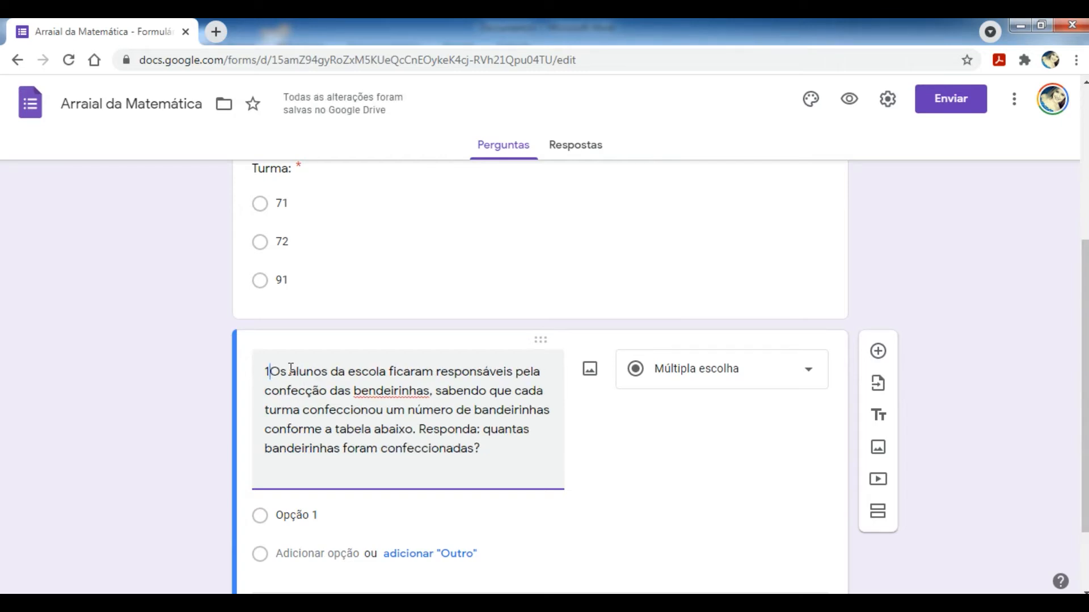
key("BackSpace")
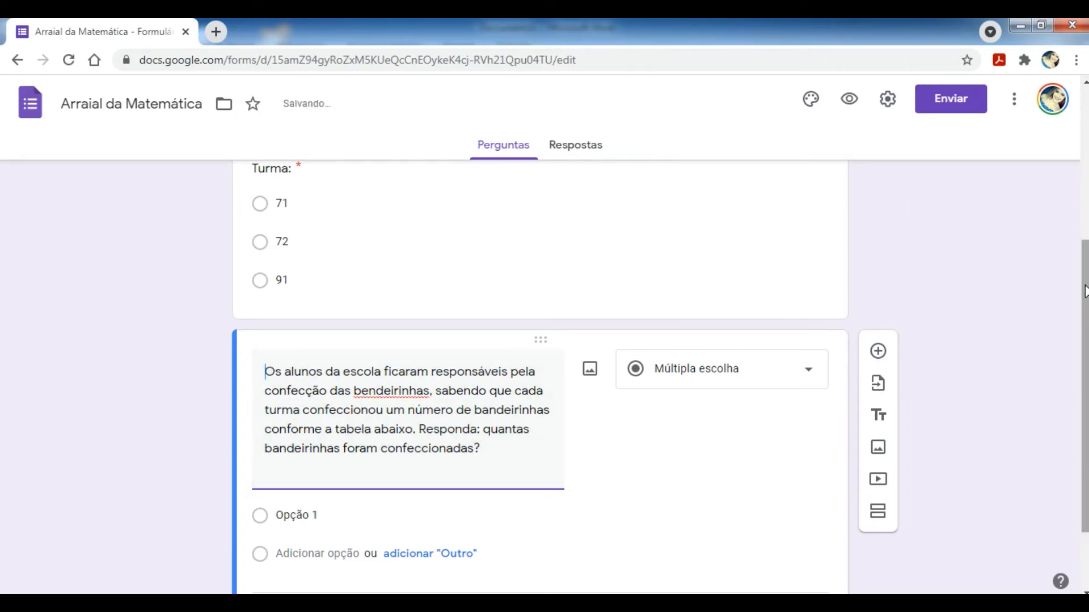
- Upload the image 1a from the Arraial pictures folder to the first answer option of the bandeirinhas question
scroll(1086, 301, "down", 2)
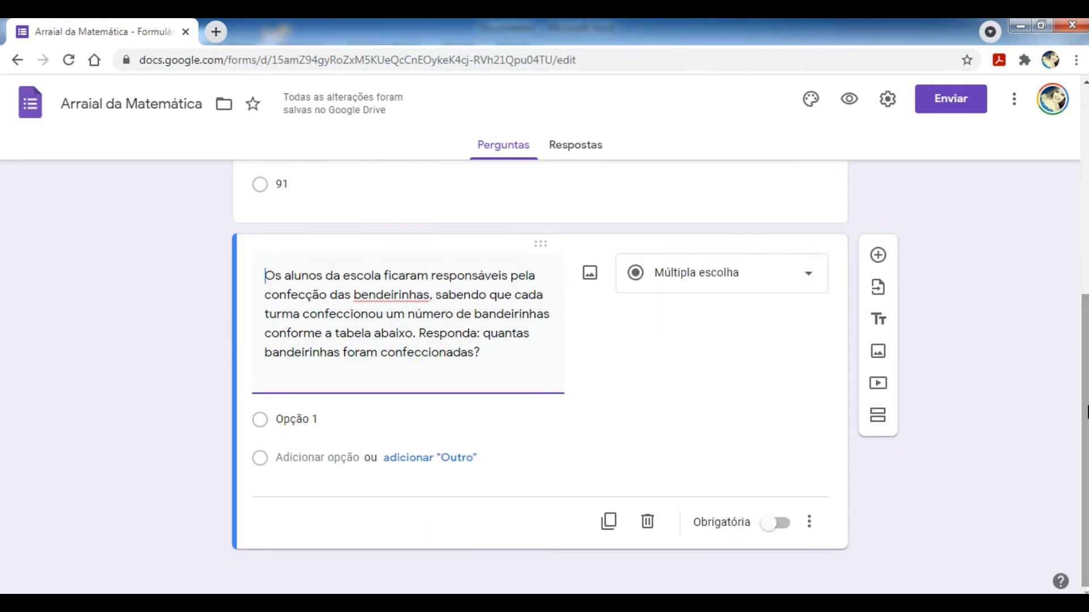
left_click(293, 421)
left_click(772, 422)
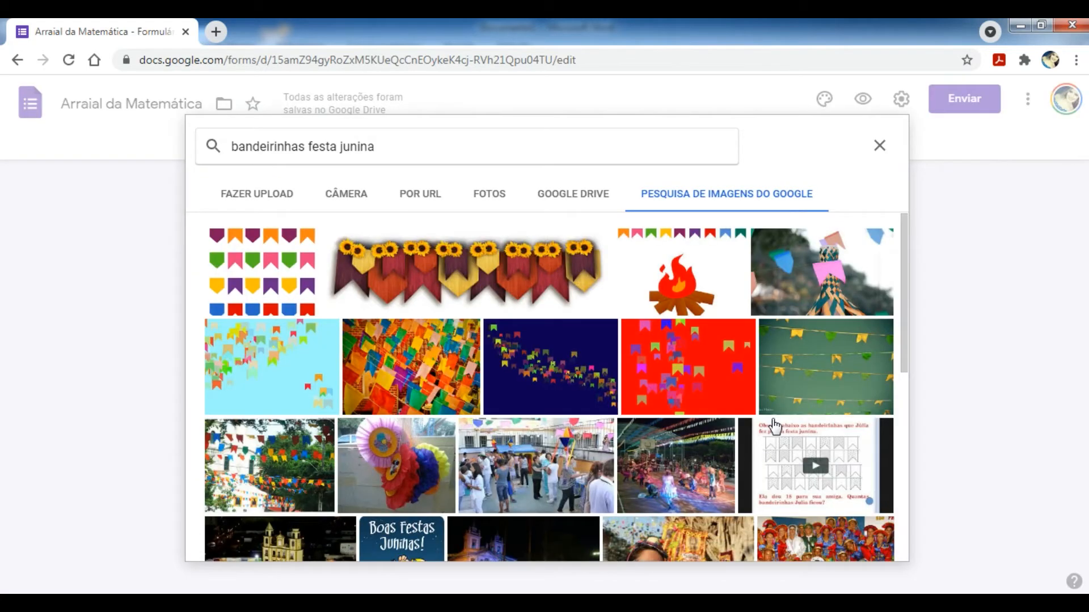
left_click(265, 200)
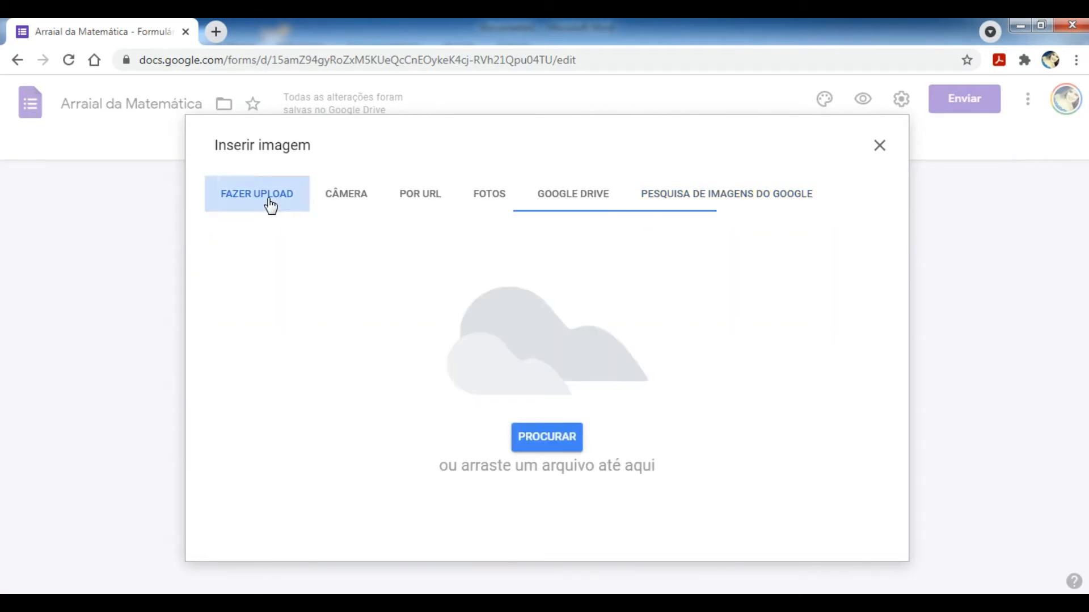
left_click(557, 432)
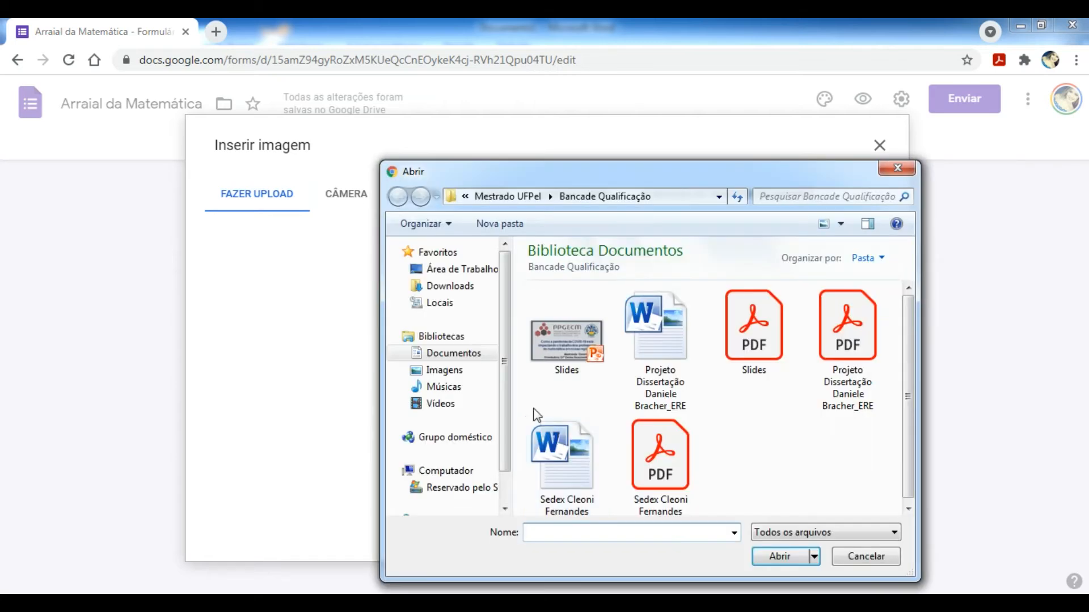
left_click(466, 371)
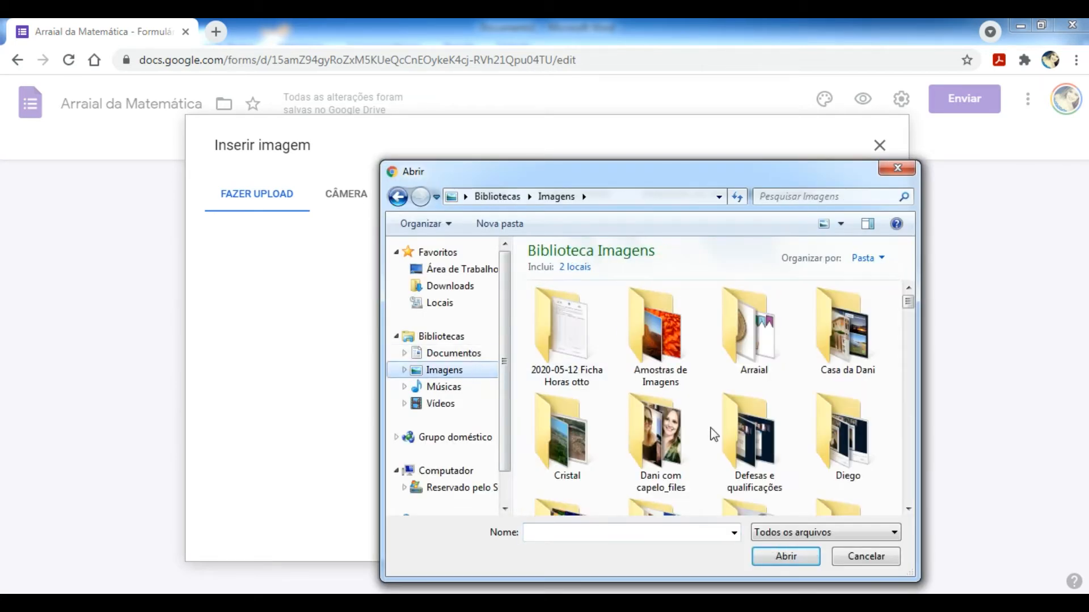
double_click(756, 340)
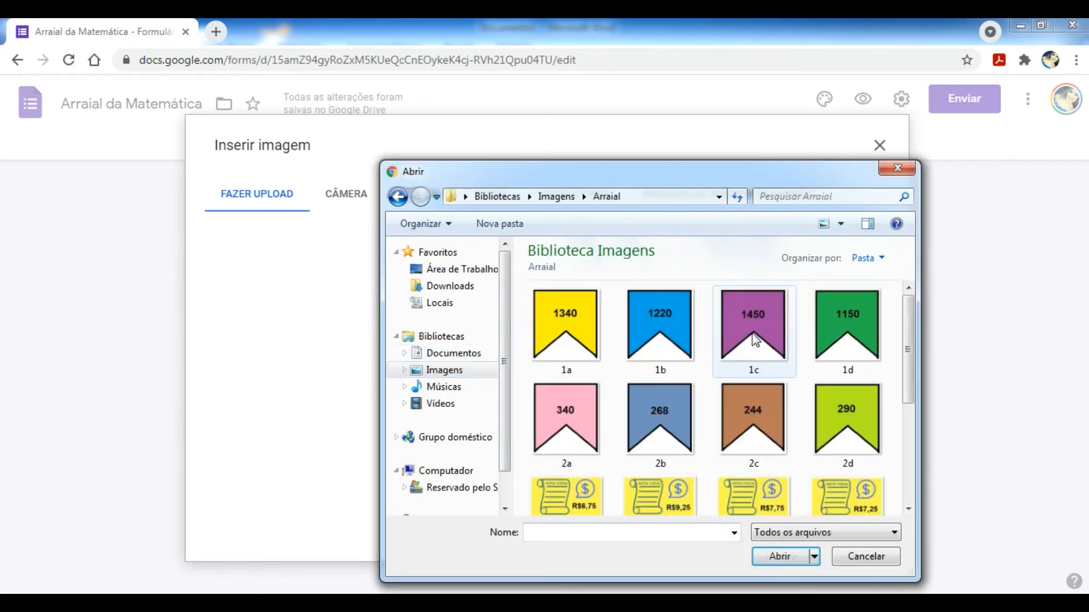
double_click(573, 334)
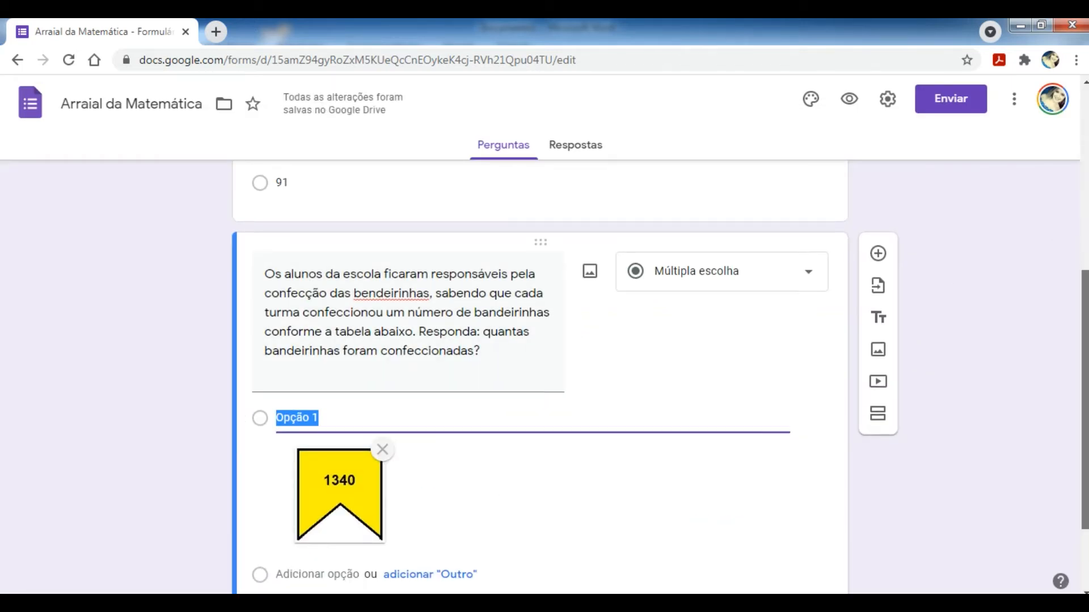
- Add a second answer option to the bandeirinhas question and upload the image 1b to it
scroll(984, 384, "down", 2)
key("BackSpace")
left_click(342, 458)
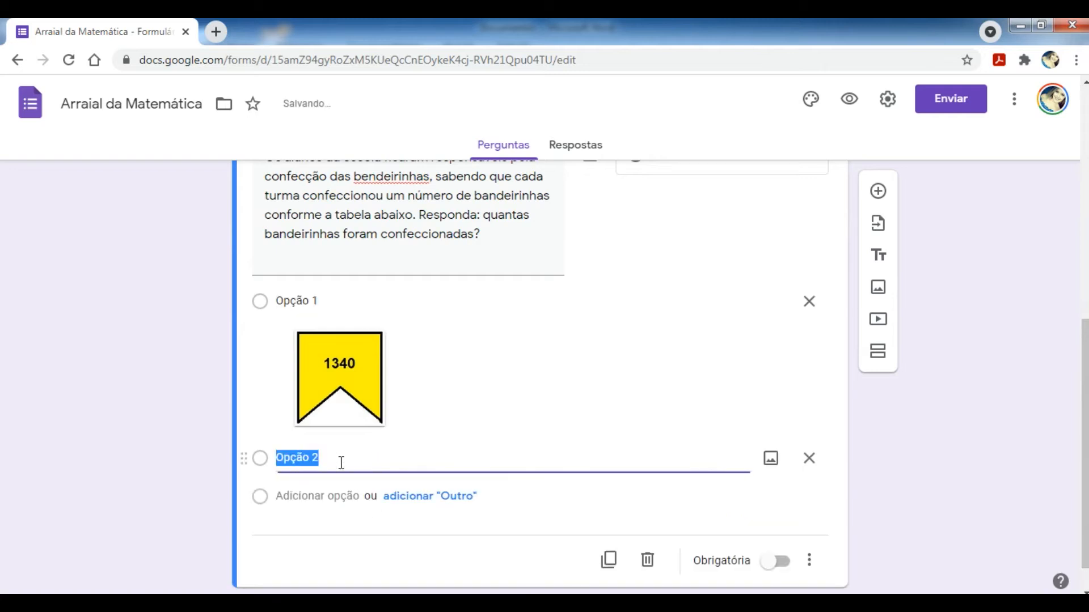
key("BackSpace")
left_click(771, 458)
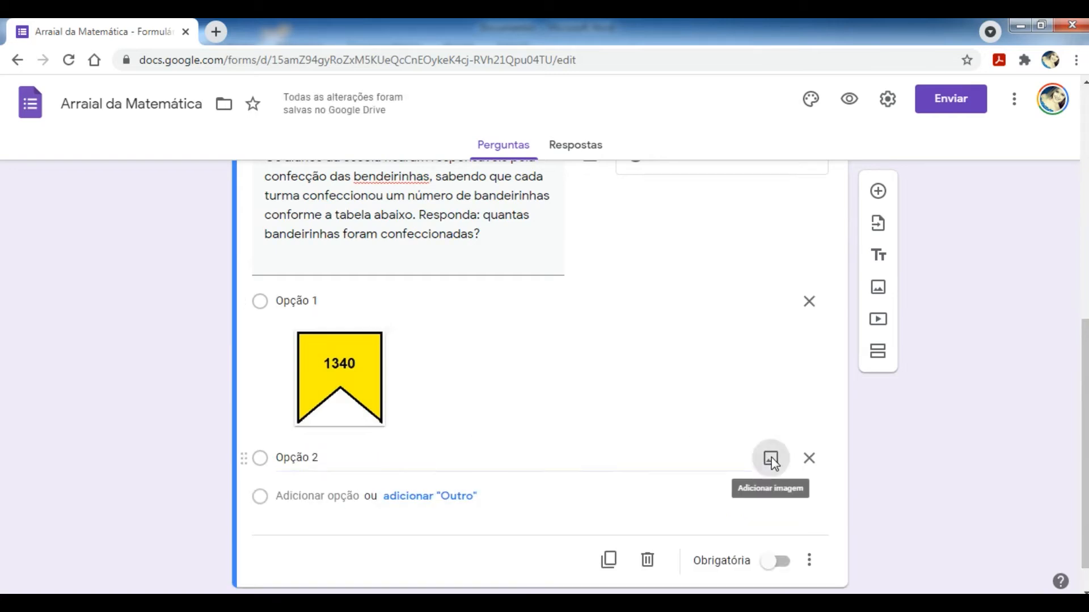
left_click(563, 437)
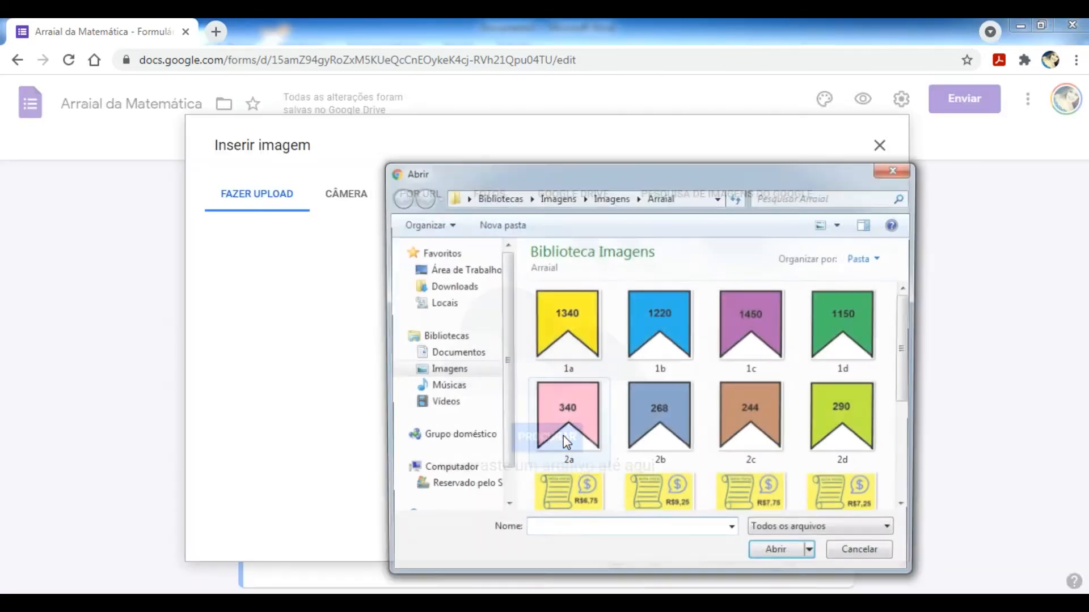
double_click(658, 328)
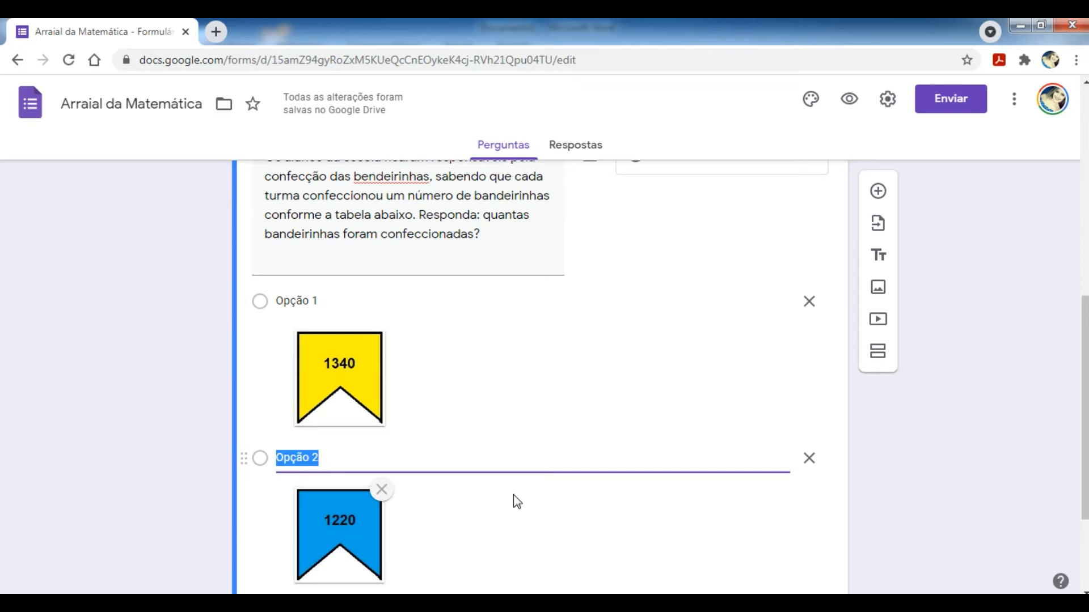
- Add a third answer option with the uploaded image 1c
scroll(521, 490, "down", 2)
left_click(318, 489)
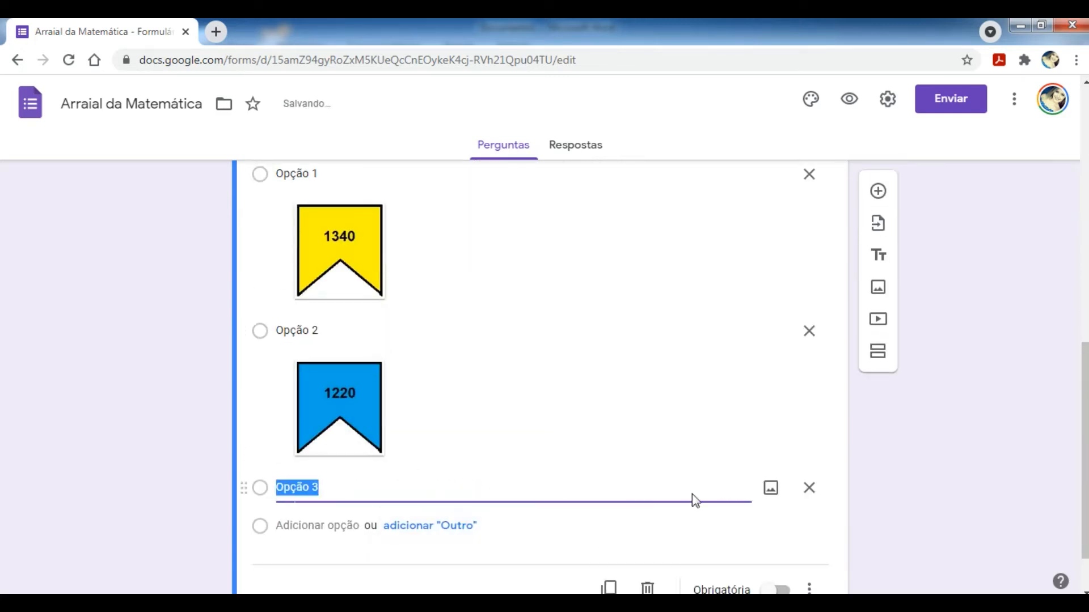
left_click(773, 489)
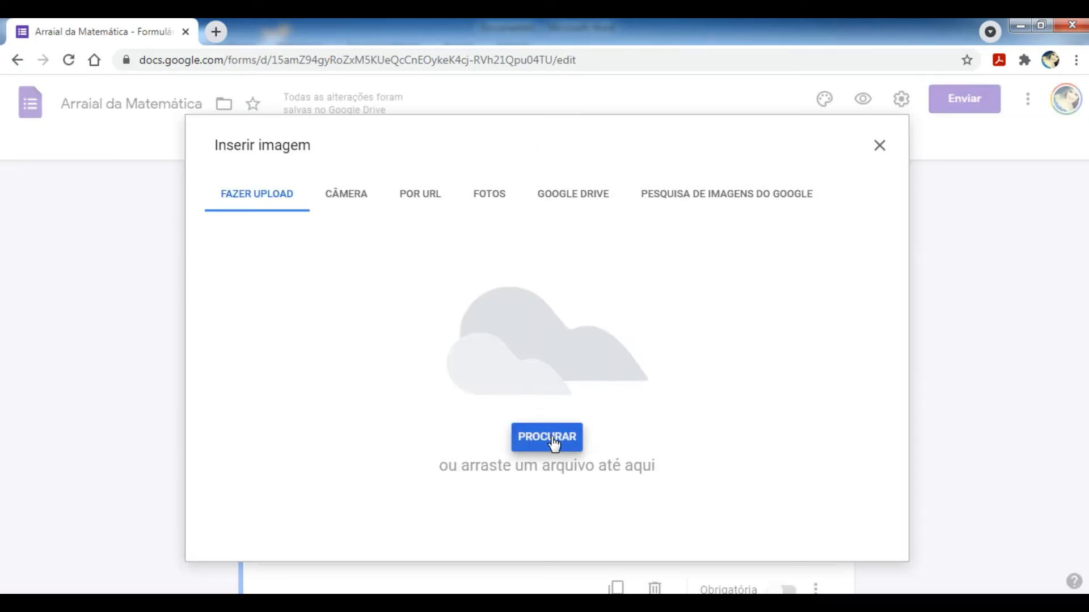
left_click(553, 442)
double_click(761, 342)
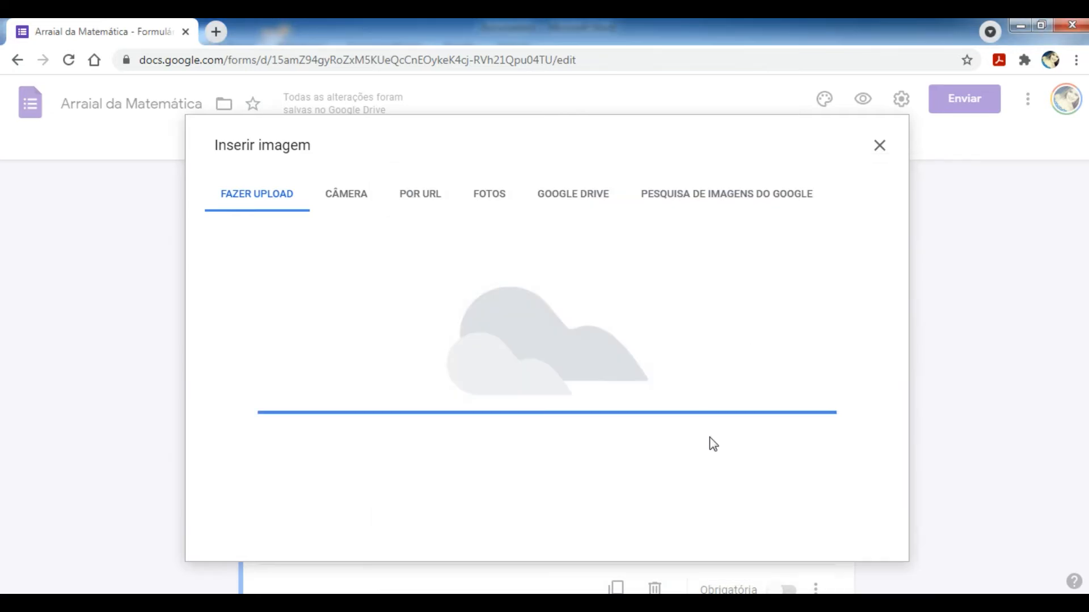
- Add a fourth answer option with the uploaded image 1d
scroll(348, 484, "down", 3)
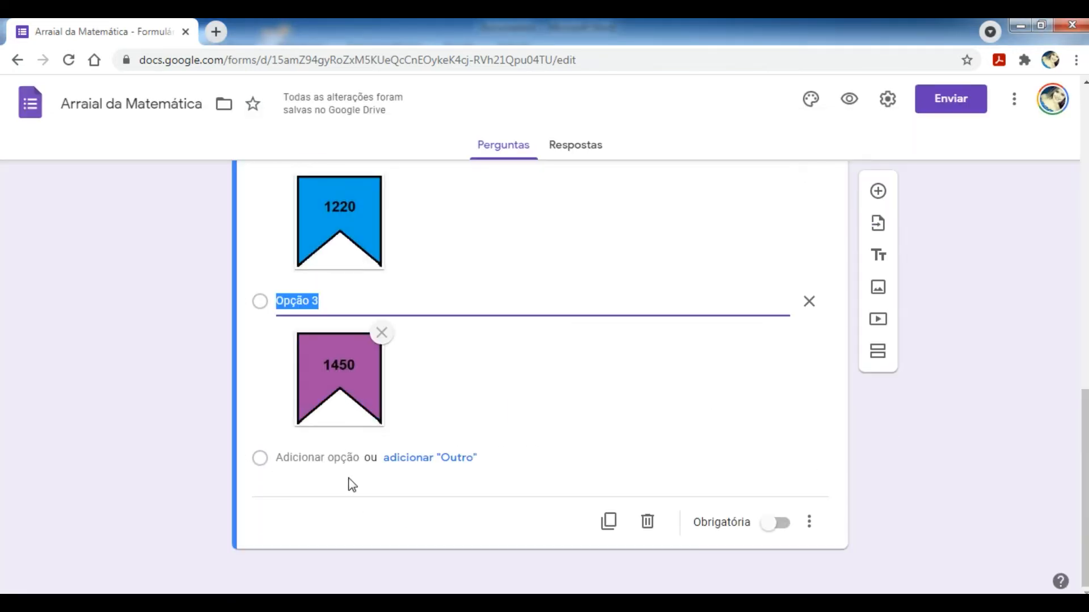
left_click(349, 458)
left_click(770, 457)
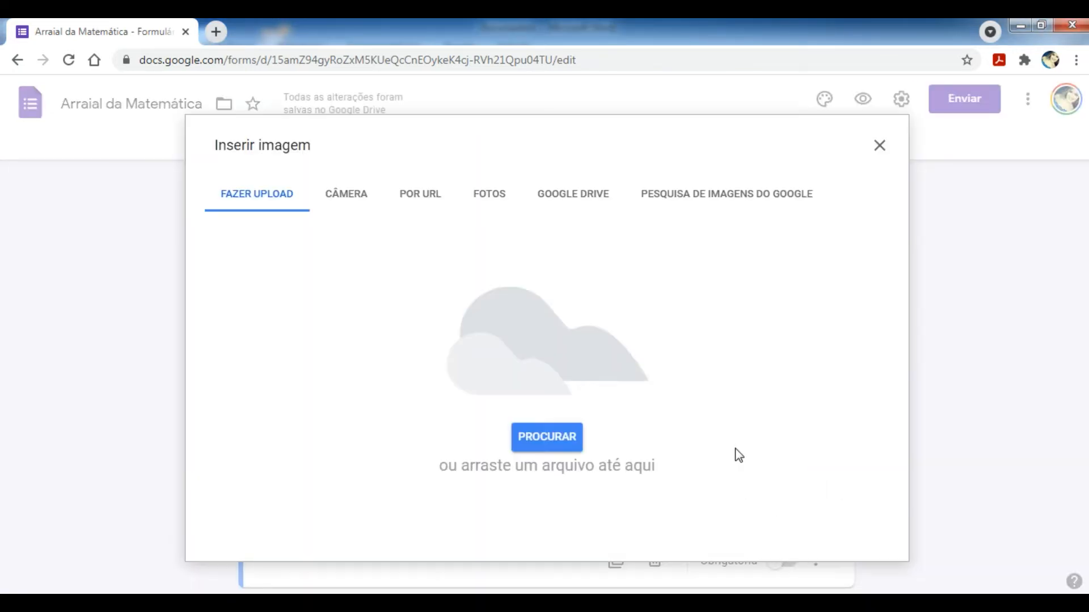
left_click(563, 437)
double_click(842, 313)
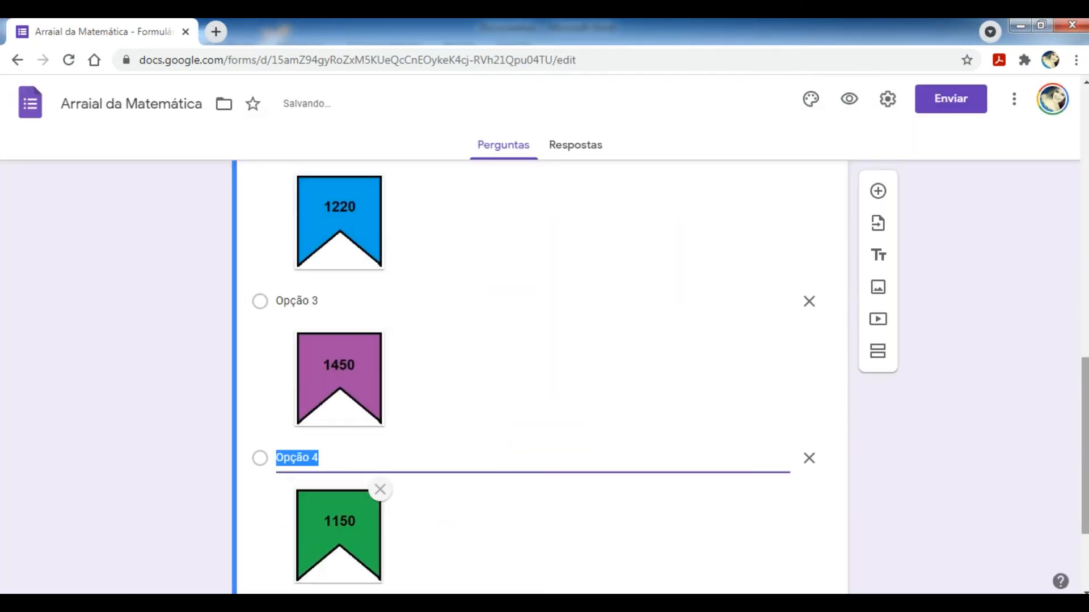
scroll(160, 330, "up", 6)
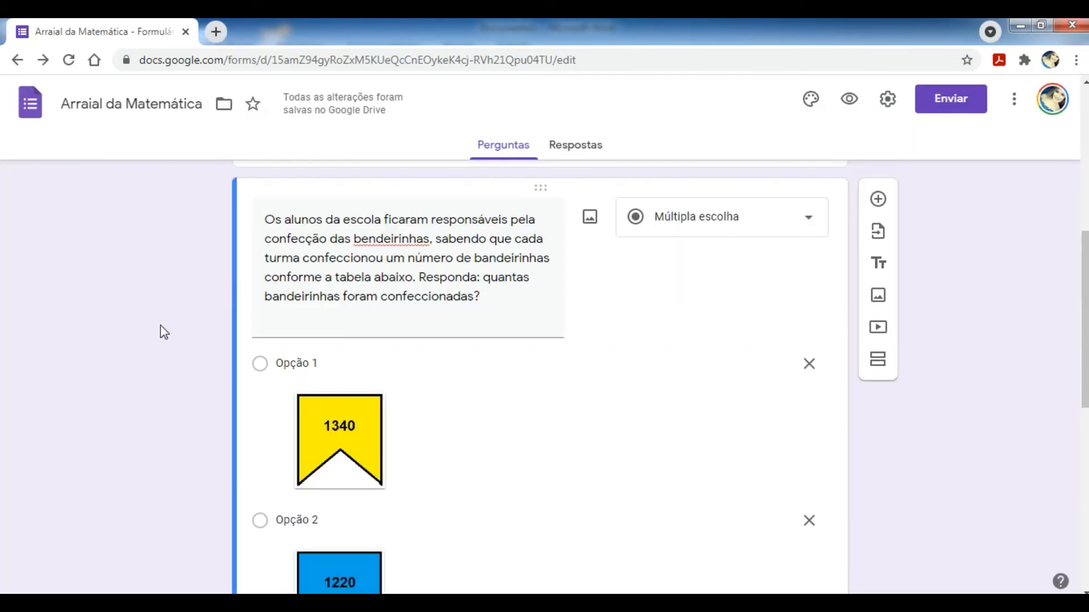
- Label the four answer options of the bandeirinhas question a), b), c) and d)
left_click(302, 363)
type("a")
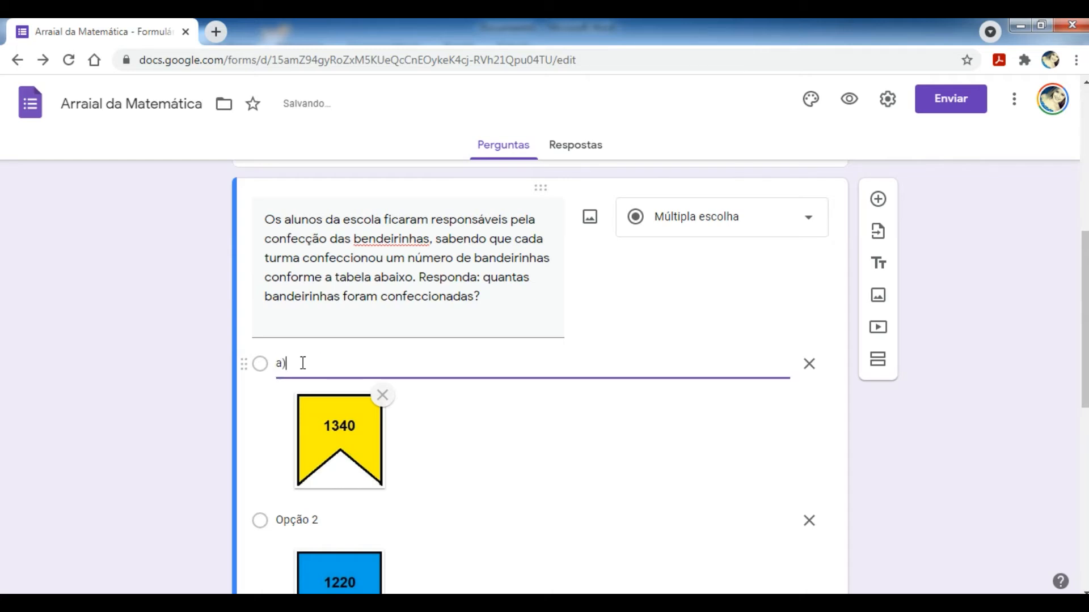
type(")")
left_click(292, 521)
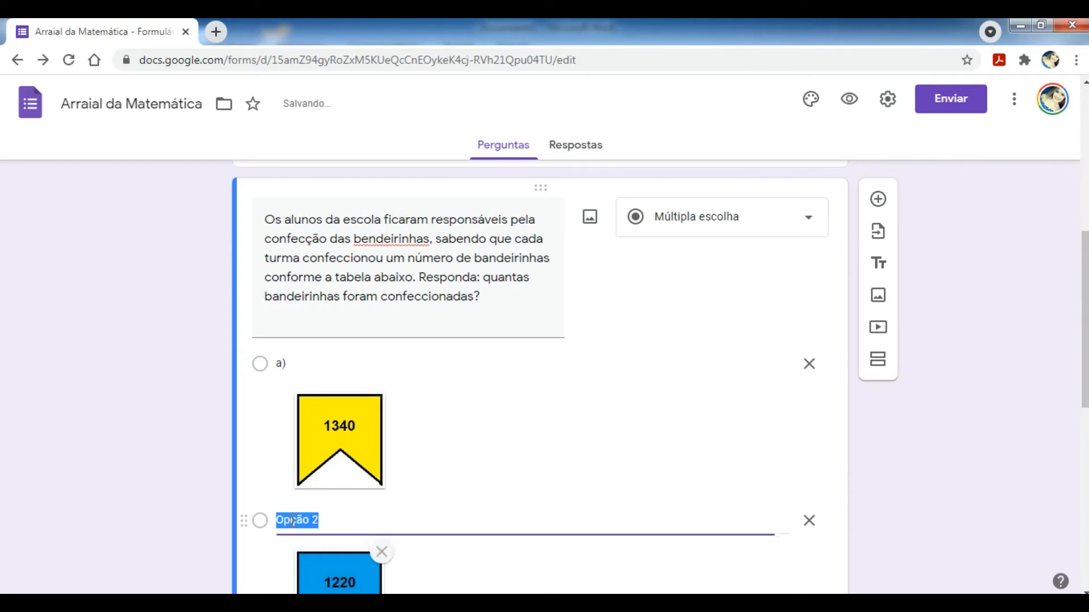
type("b")
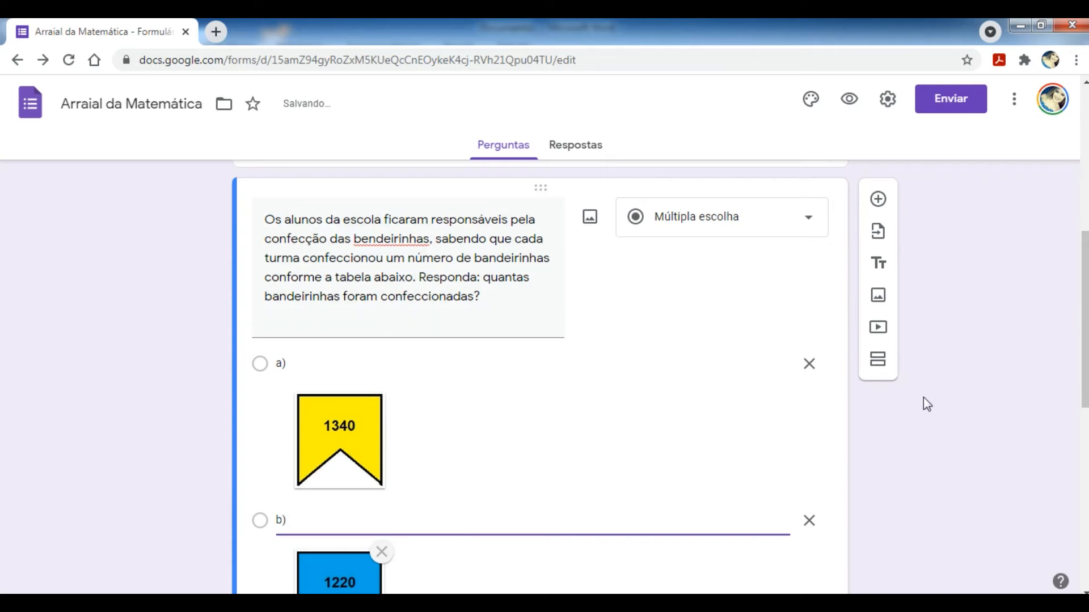
type(")")
scroll(501, 401, "down", 7)
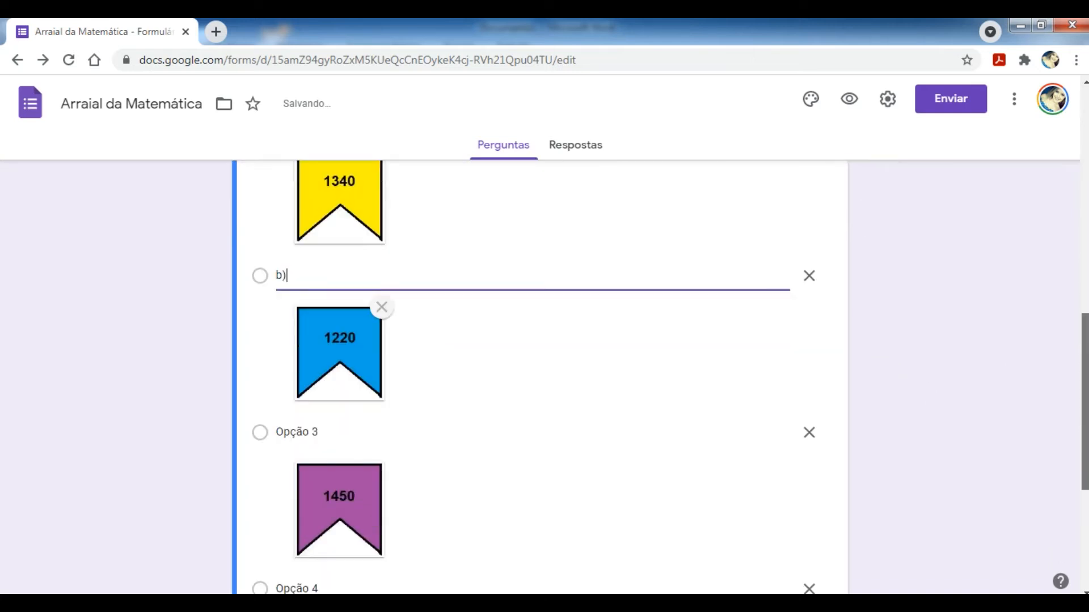
left_click(311, 255)
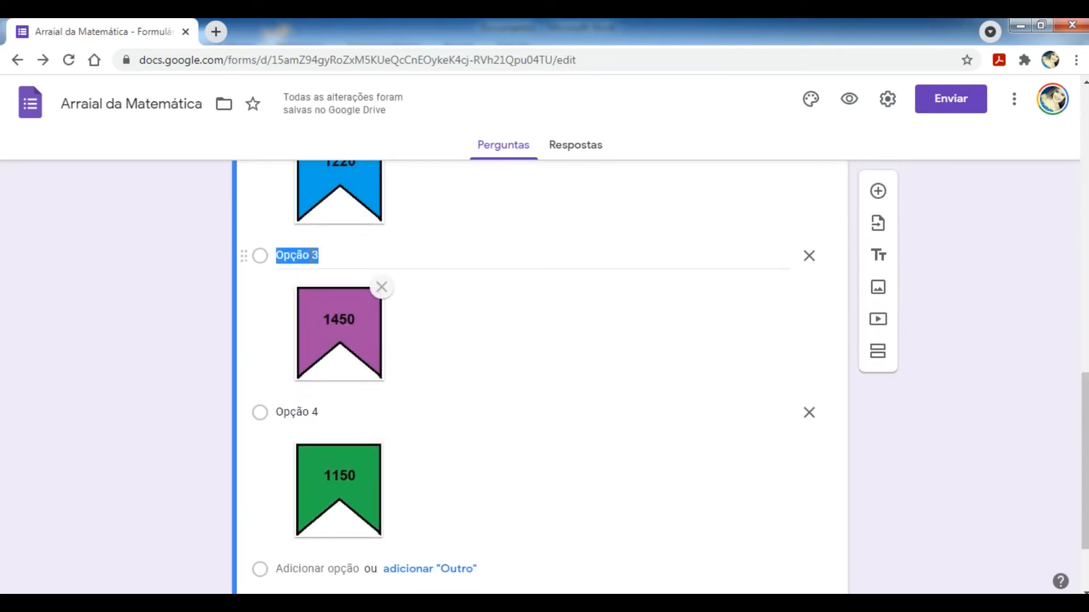
type("c")
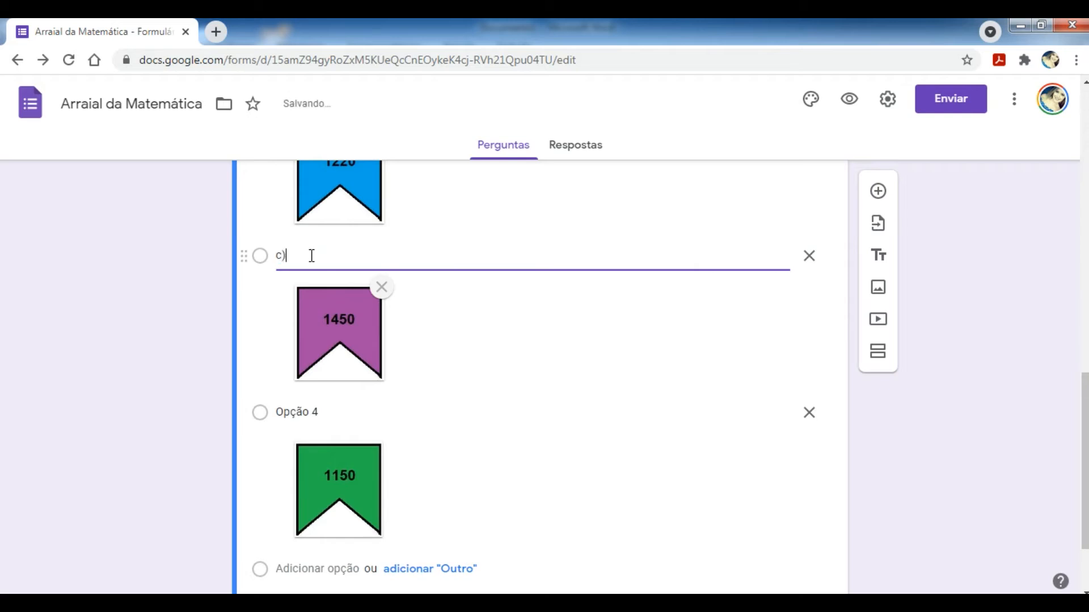
left_click(295, 412)
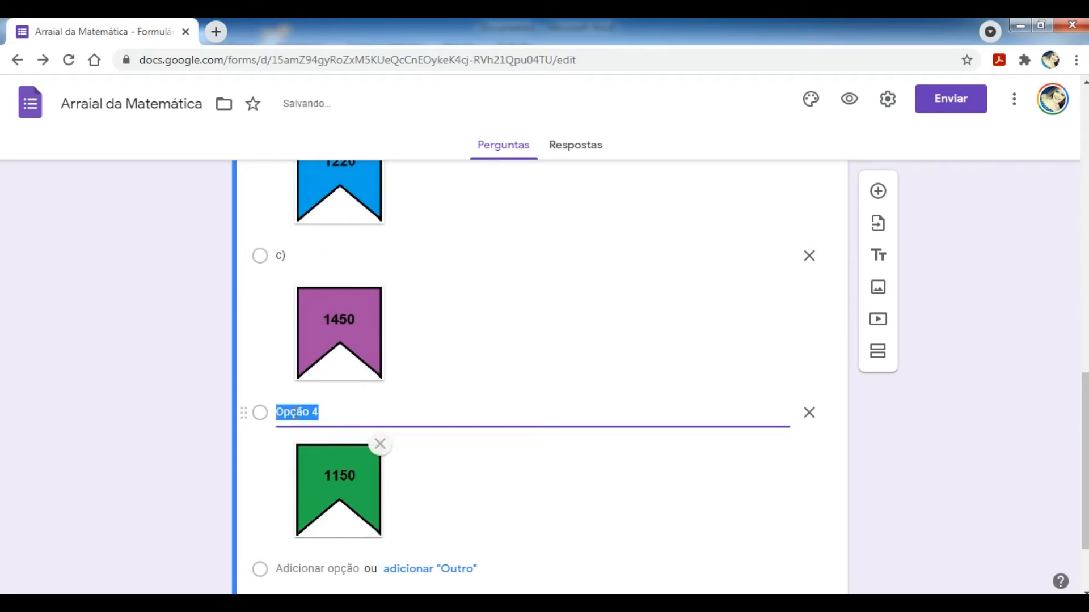
type("d")
- Preview the form down to the bandeirinhas question's image options and close the preview
left_click(850, 101)
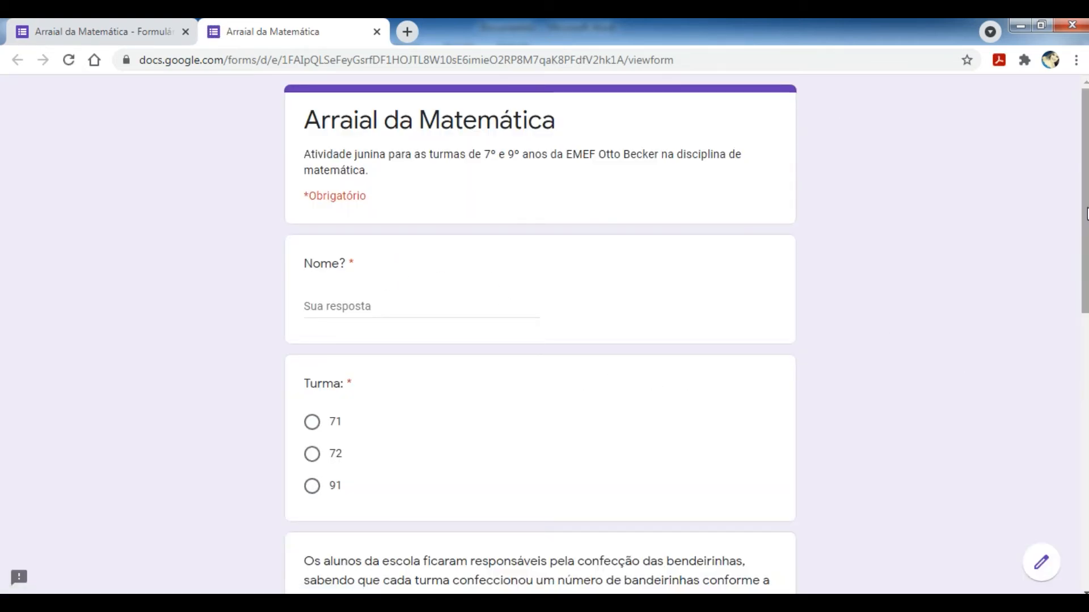
scroll(1086, 214, "down", 4)
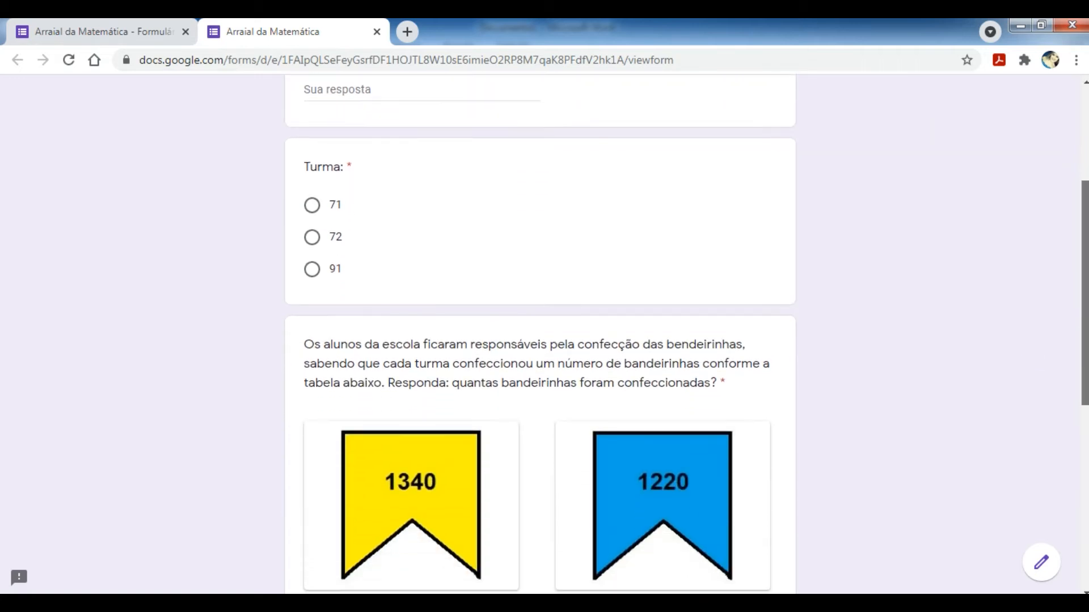
scroll(544, 335, "down", 6)
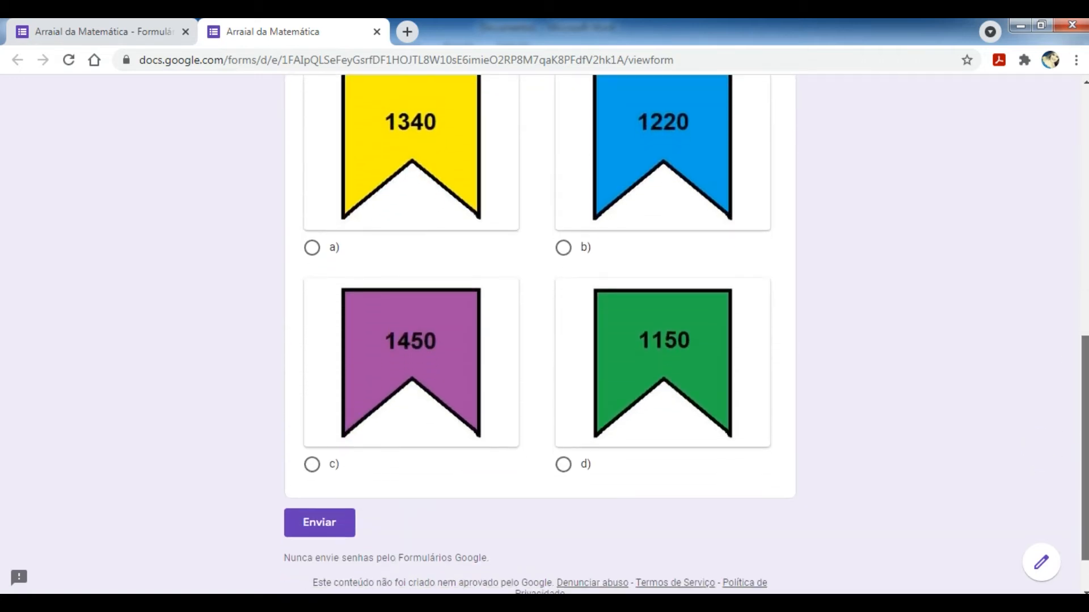
key("ctrl+w")
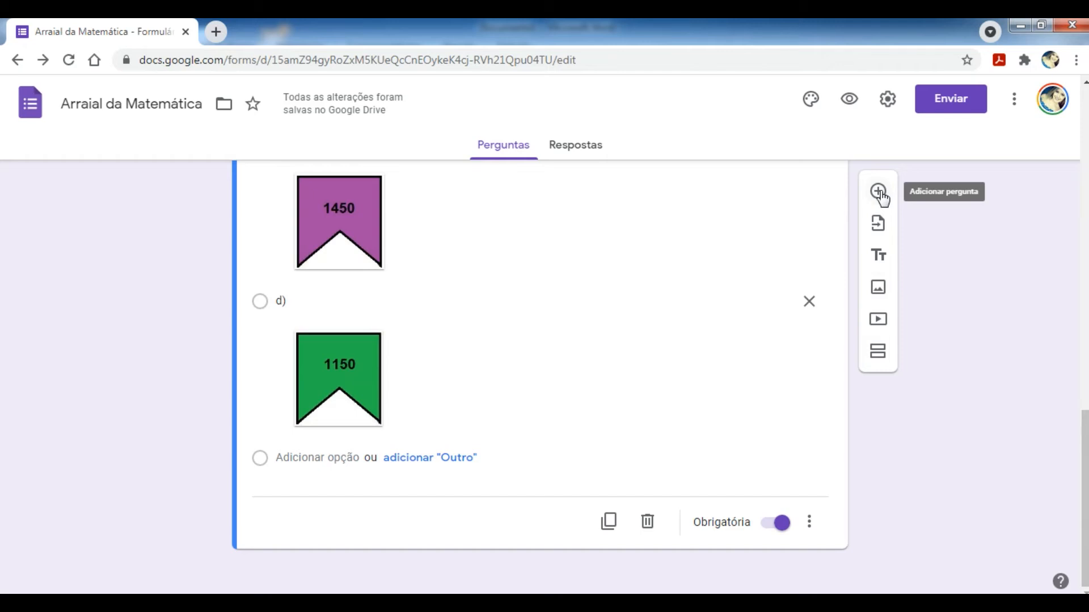
- Add a blank question after the bandeirinhas question and check the bandeirinhas table in the Word document
key("alt+Tab")
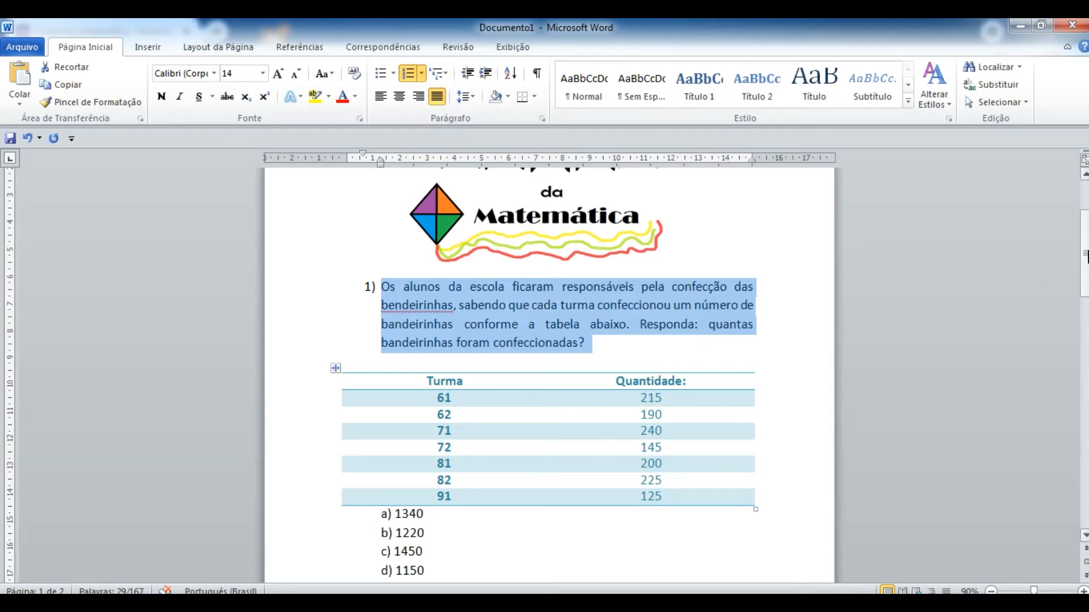
left_click_drag(1085, 252, 1084, 264)
left_click(1022, 22)
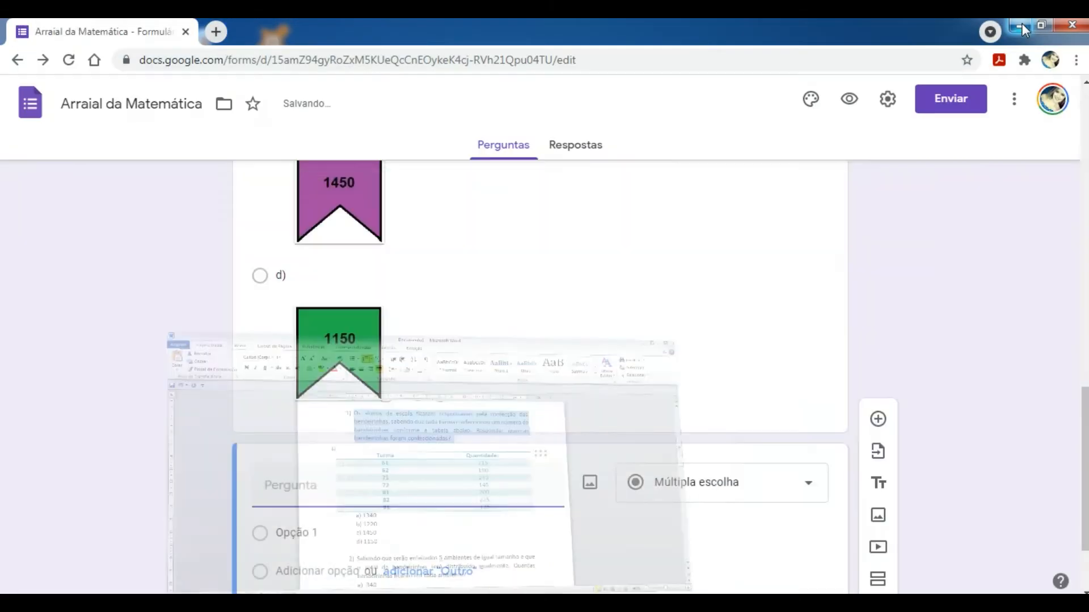
- Insert the image Tabela bandeirinhas from the Arraial folder into the bandeirinhas question
scroll(1072, 518, "up", 10)
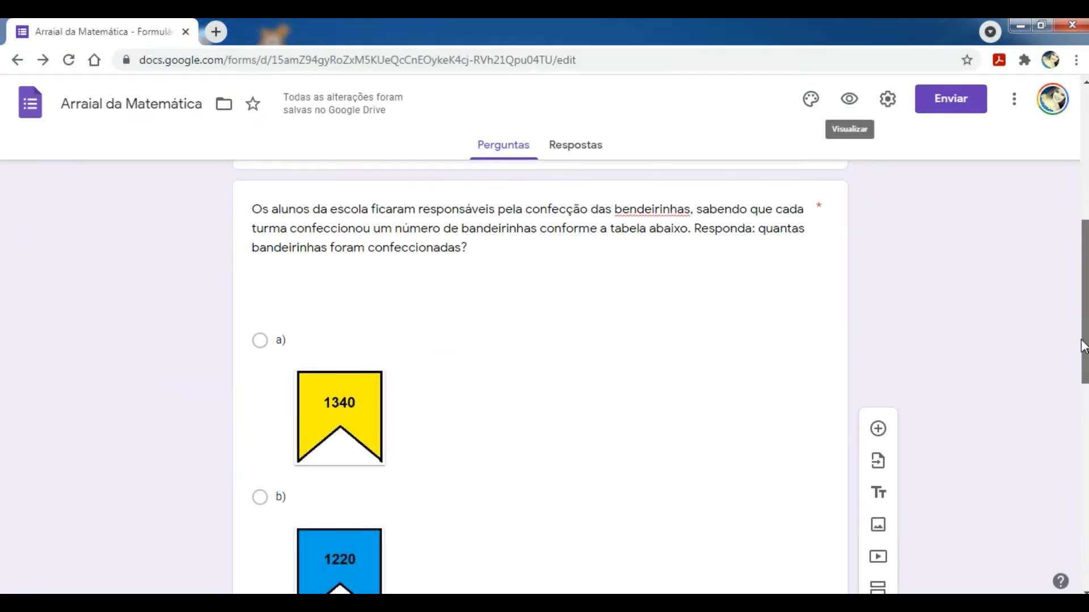
left_click(571, 426)
left_click(586, 286)
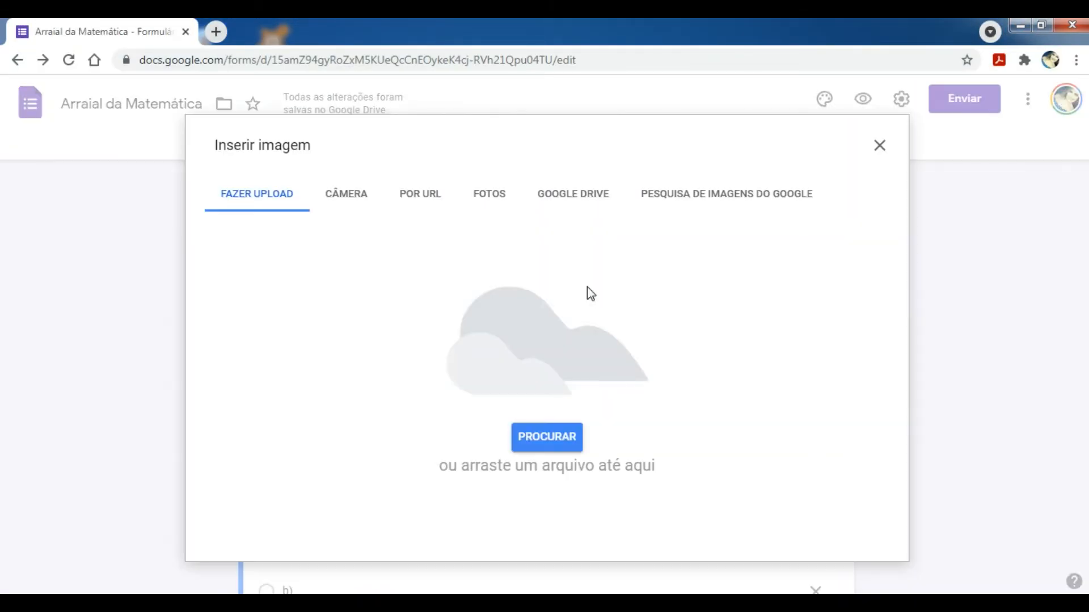
left_click(546, 444)
scroll(907, 406, "down", 3)
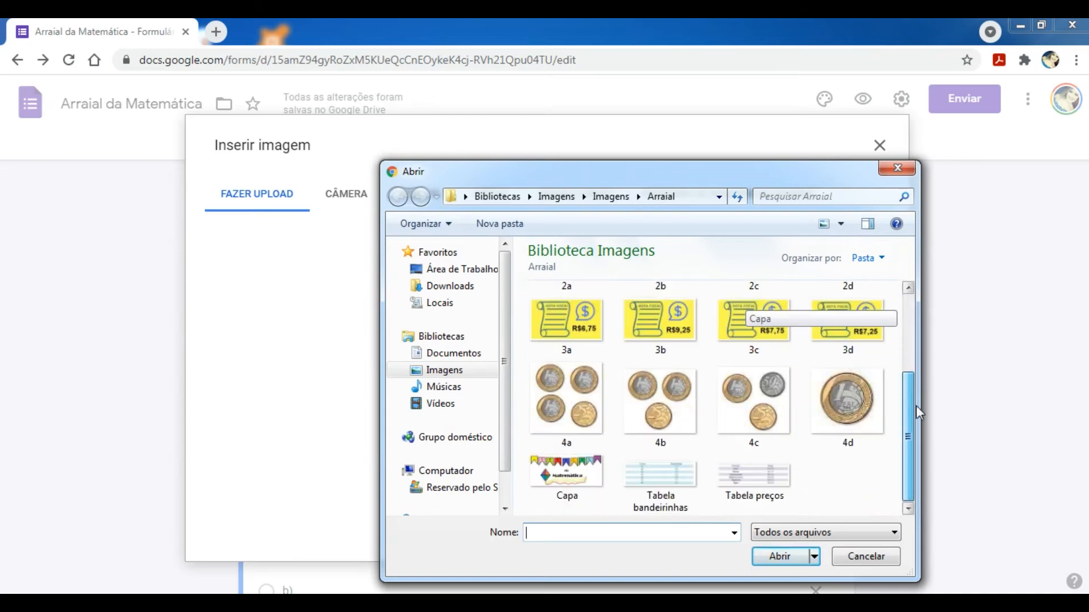
double_click(668, 472)
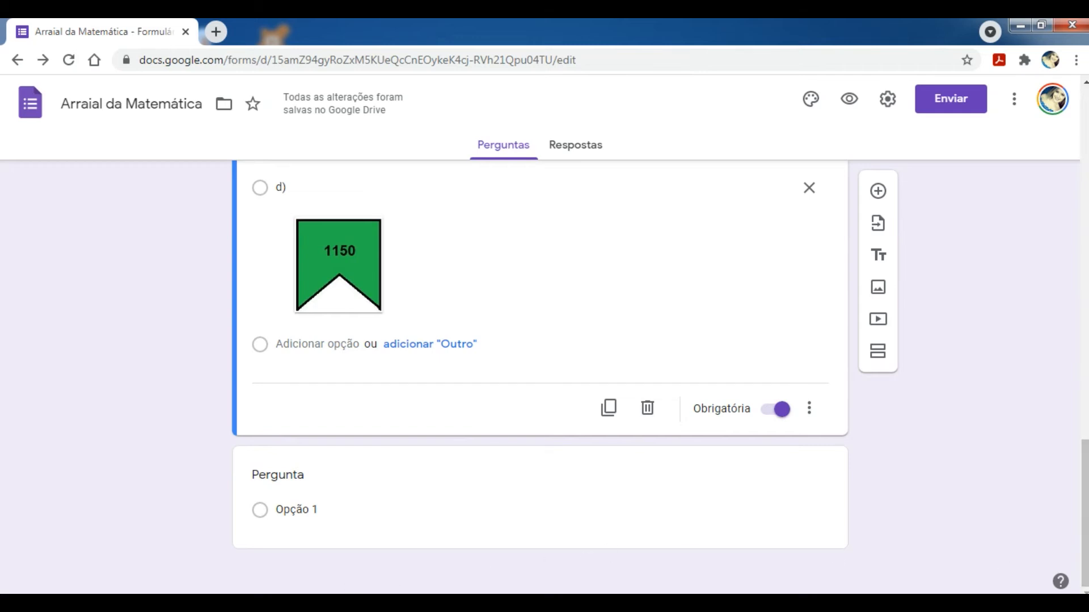
- Copy the text of question 2, about the 5 ambientes, from the Word document and return to the form in Chrome
left_click(314, 605)
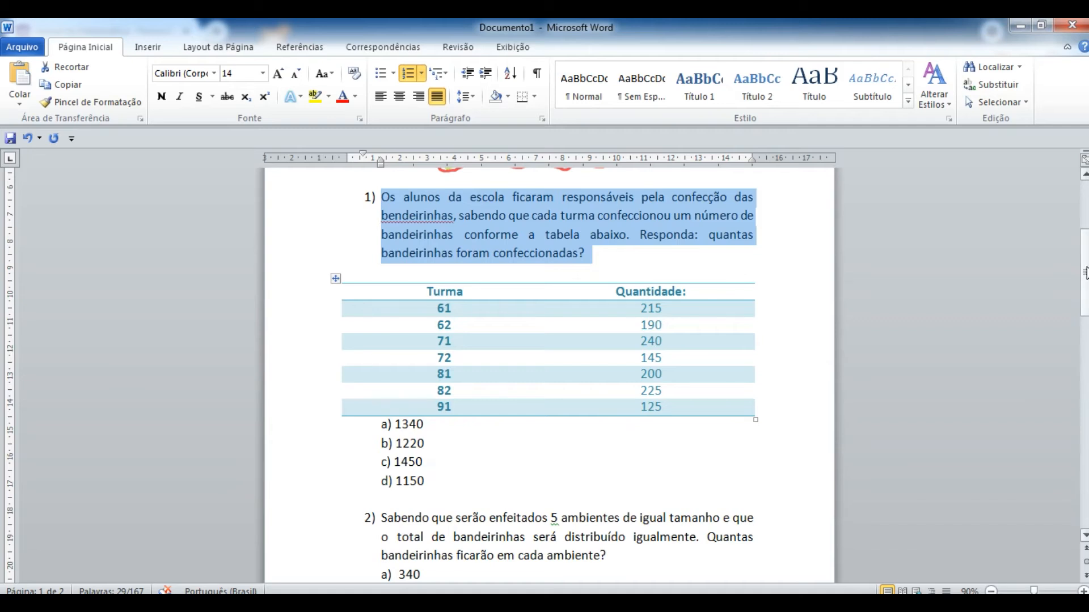
left_click_drag(1084, 277, 1084, 336)
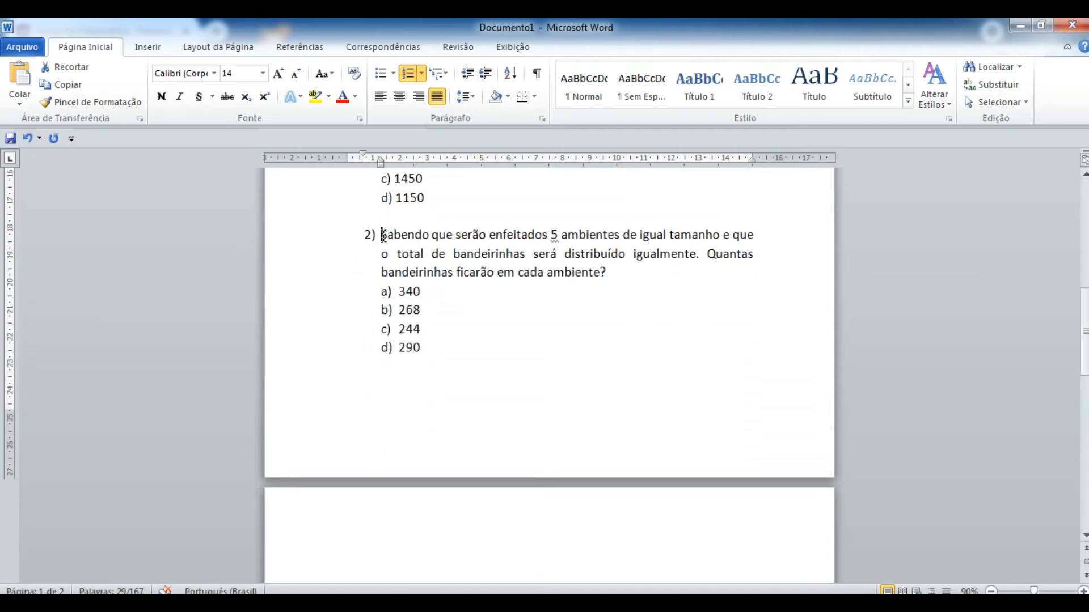
left_click_drag(383, 234, 615, 275)
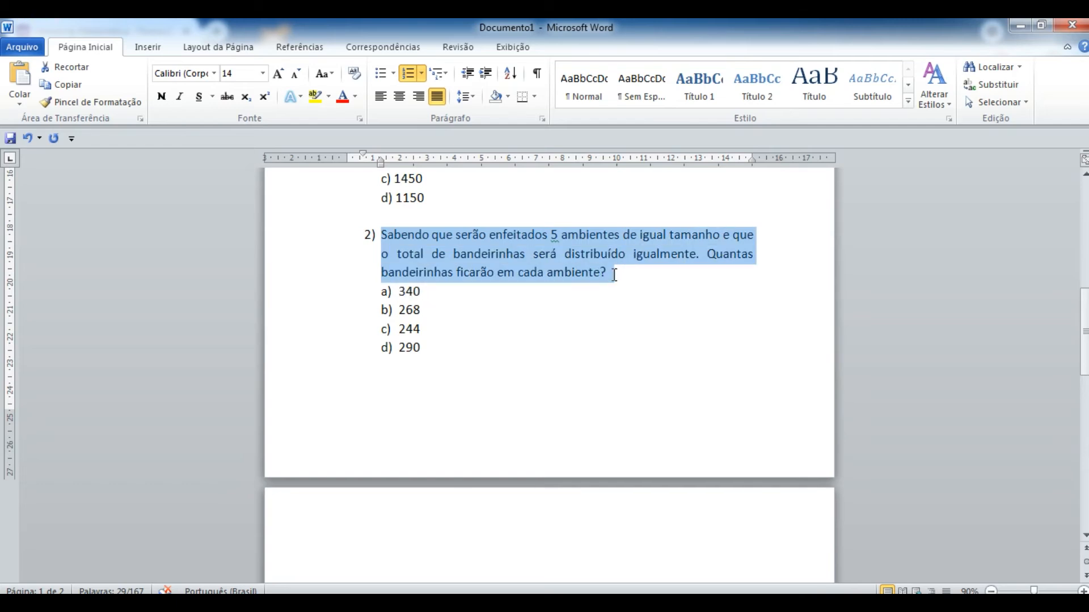
right_click(560, 273)
left_click(595, 252)
key("alt+Tab")
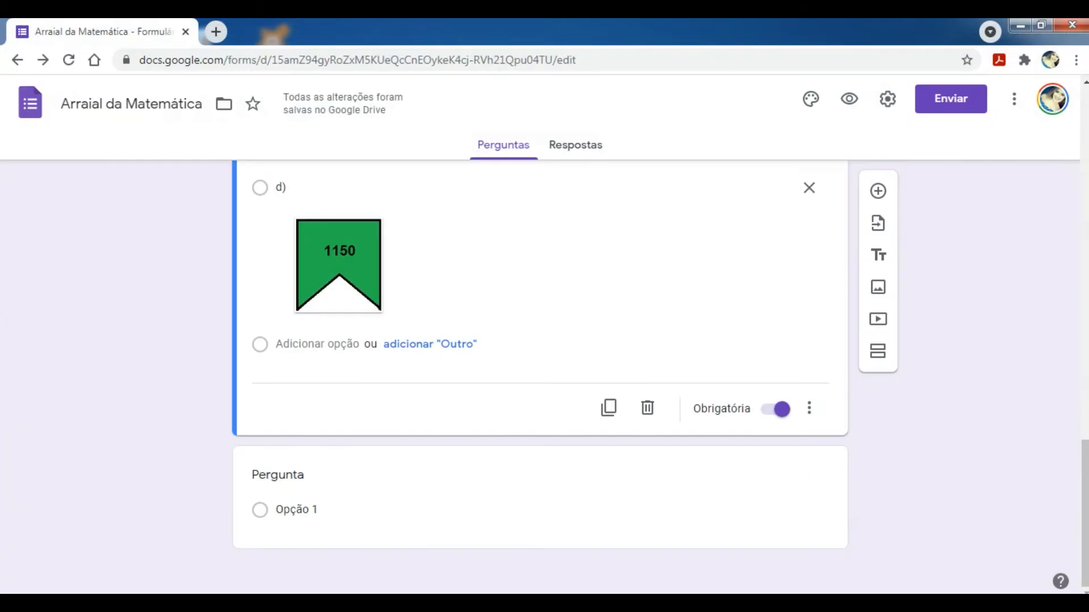
- Paste the copied text as the title of the blank question and remove its leading number 2)
left_click(298, 522)
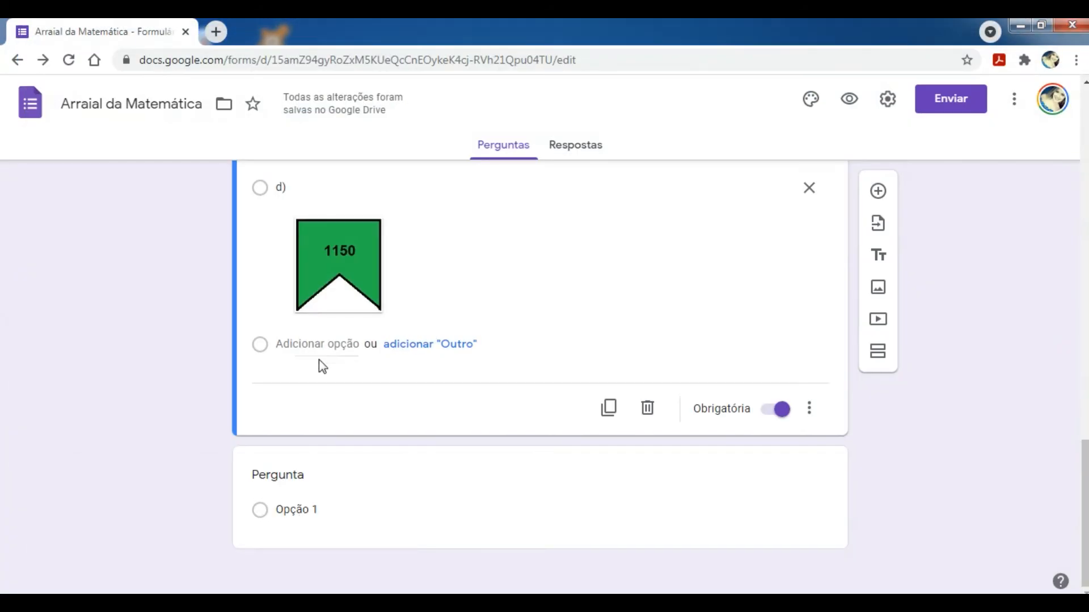
left_click(288, 510)
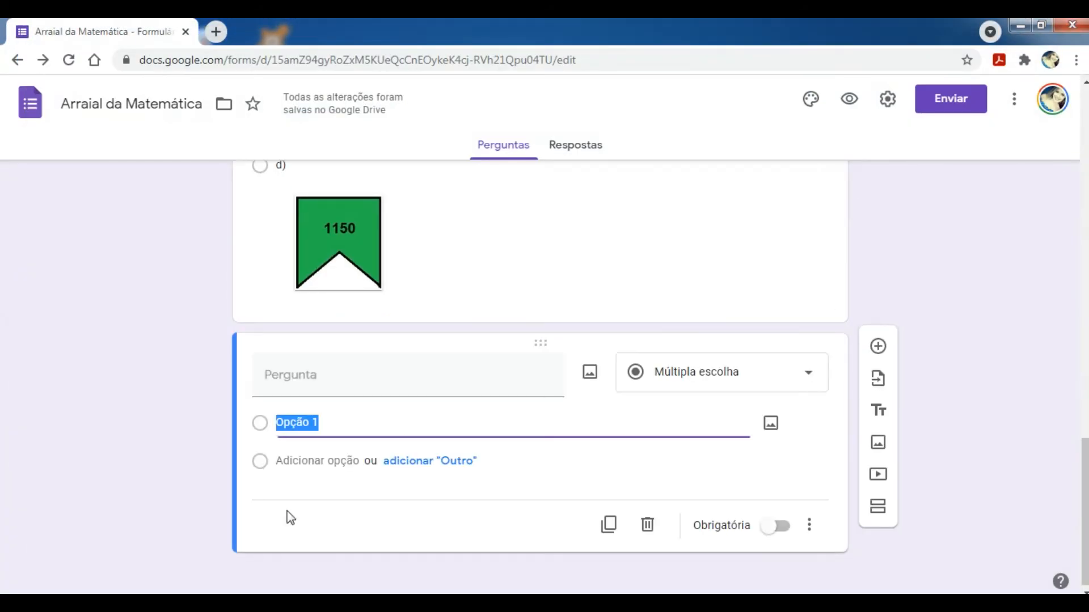
left_click(278, 379)
key("ctrl+v")
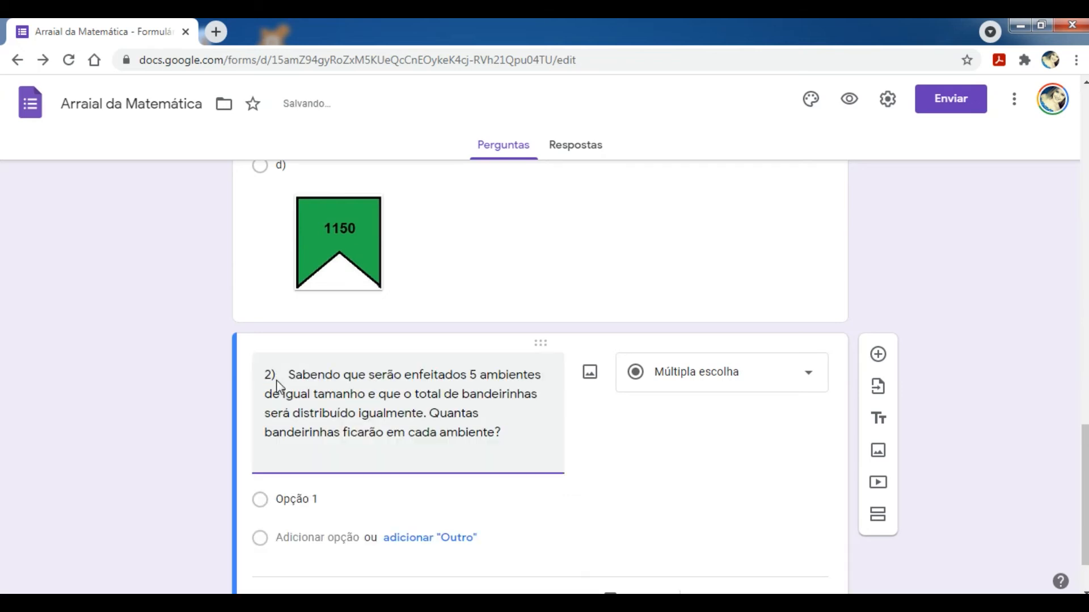
left_click(288, 377)
key("BackSpace")
key("BackSpace")
key("BackSpace")
key("BackSpace")
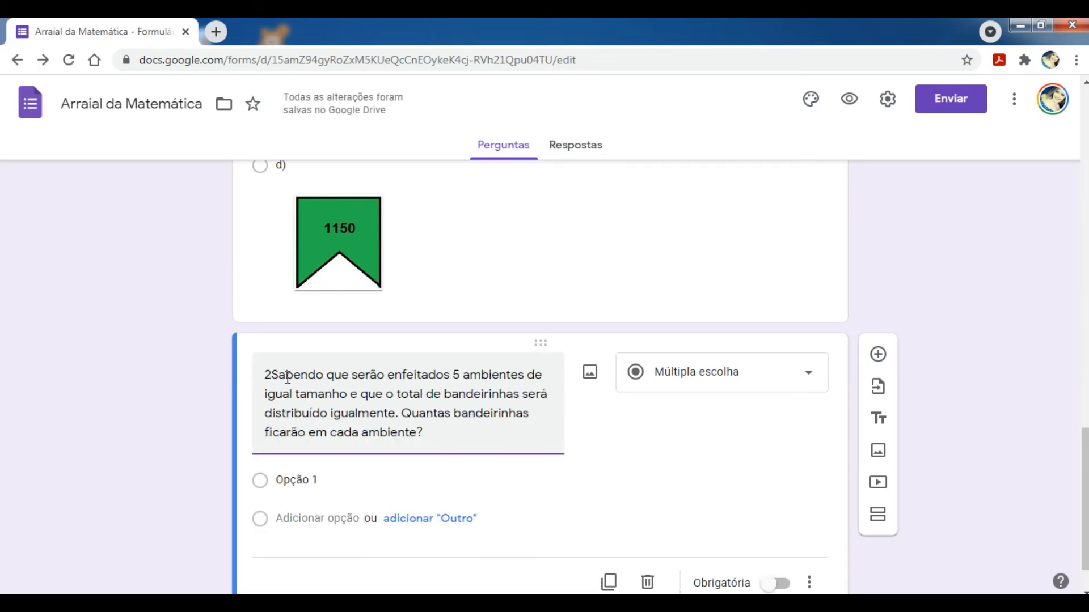
- Label the first option of the 5 ambientes question a) and upload the image 2a to it
left_click(296, 484)
type("a)")
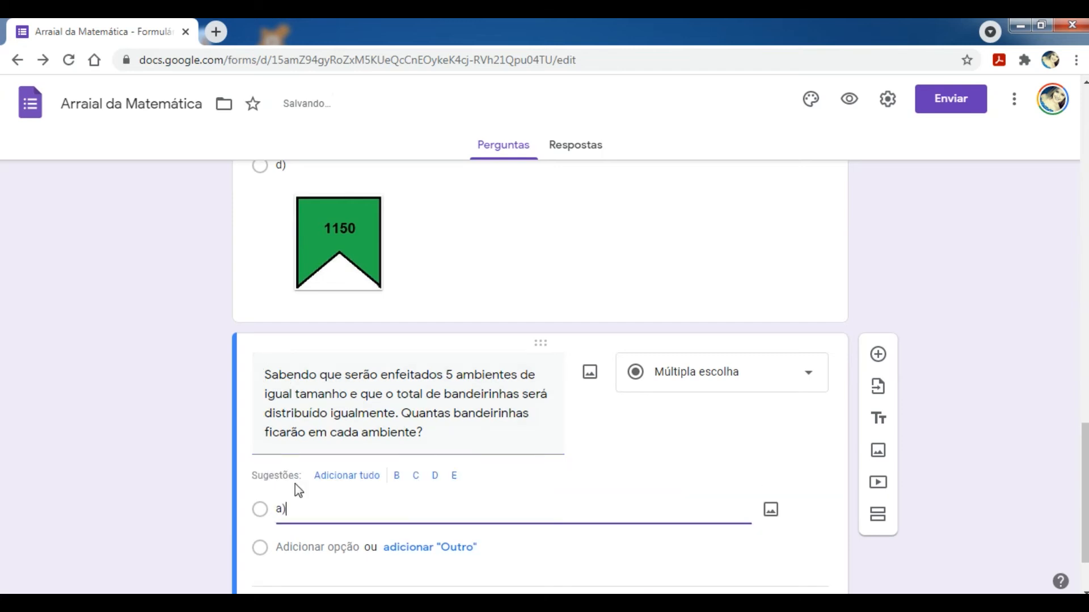
left_click(771, 511)
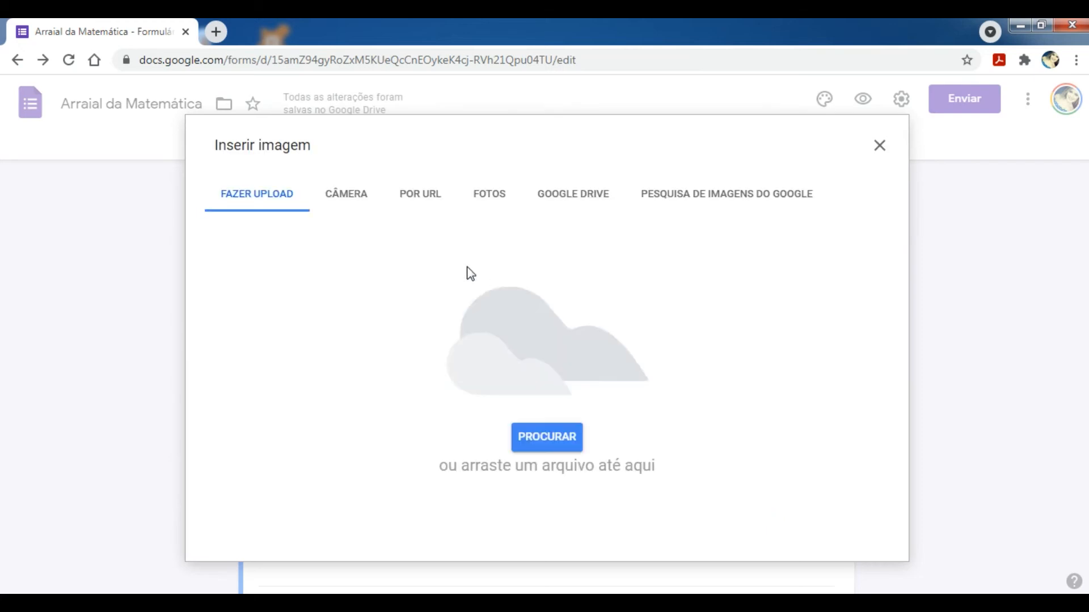
left_click(559, 435)
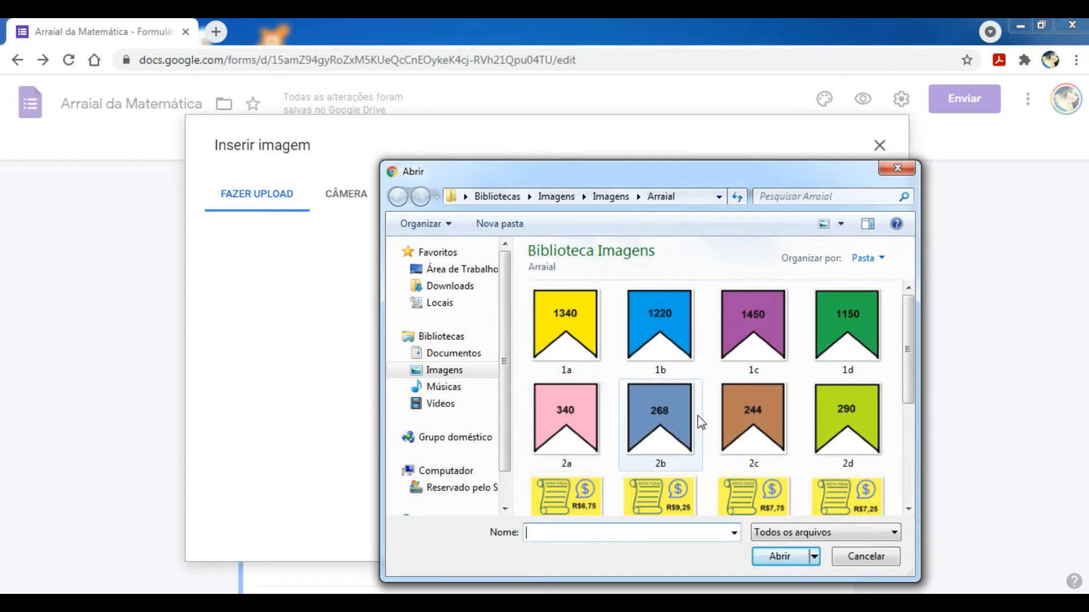
double_click(533, 418)
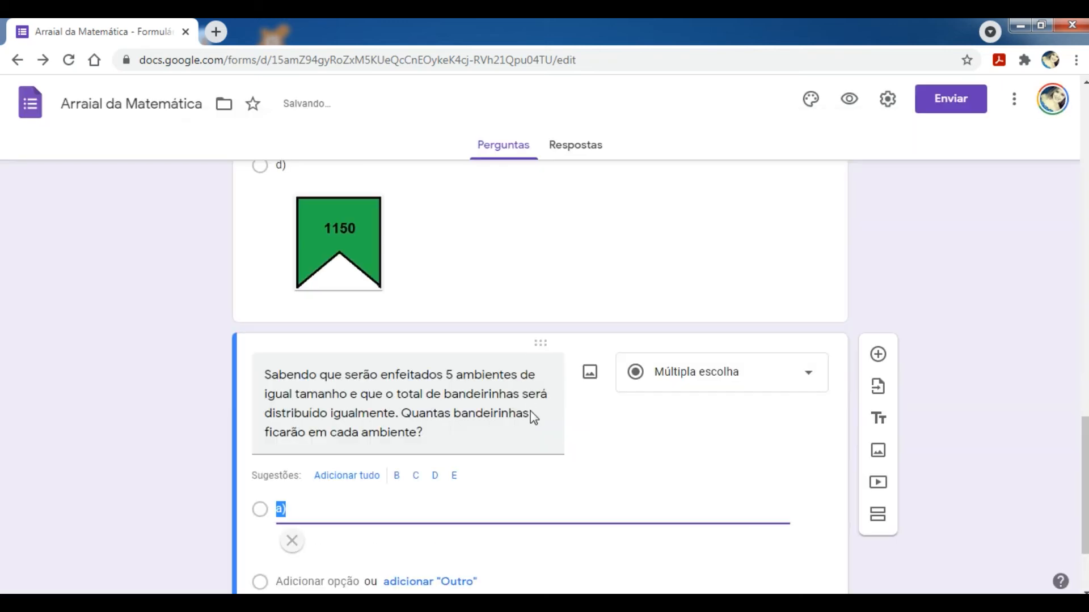
- Add a second option labelled b) to the 5 ambientes question and upload the image 2b to it
left_click_drag(1084, 426, 1084, 493)
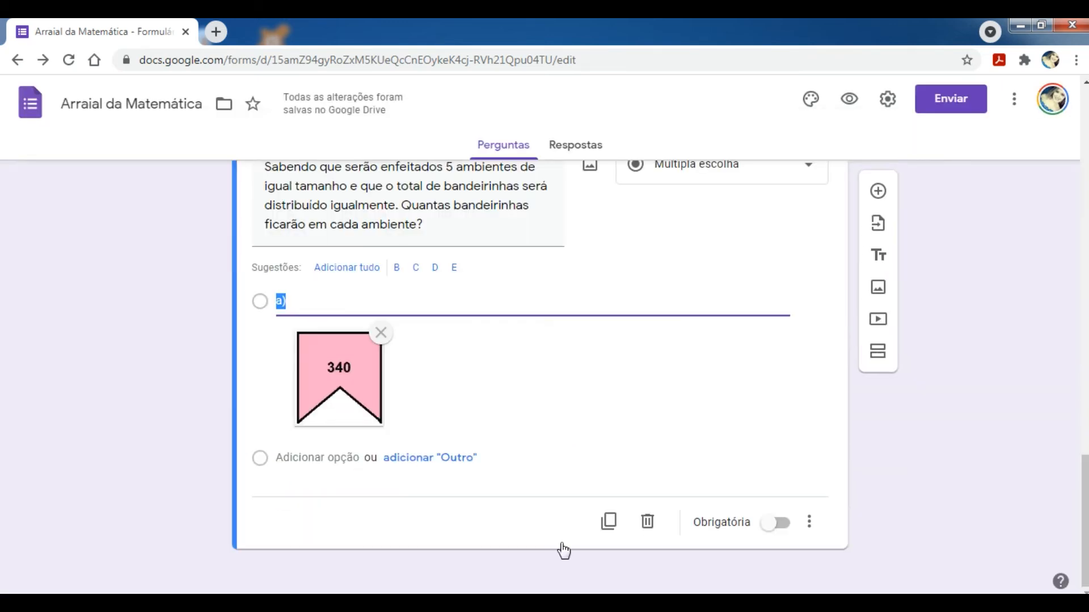
left_click(283, 460)
type("b)")
left_click(775, 458)
left_click(540, 445)
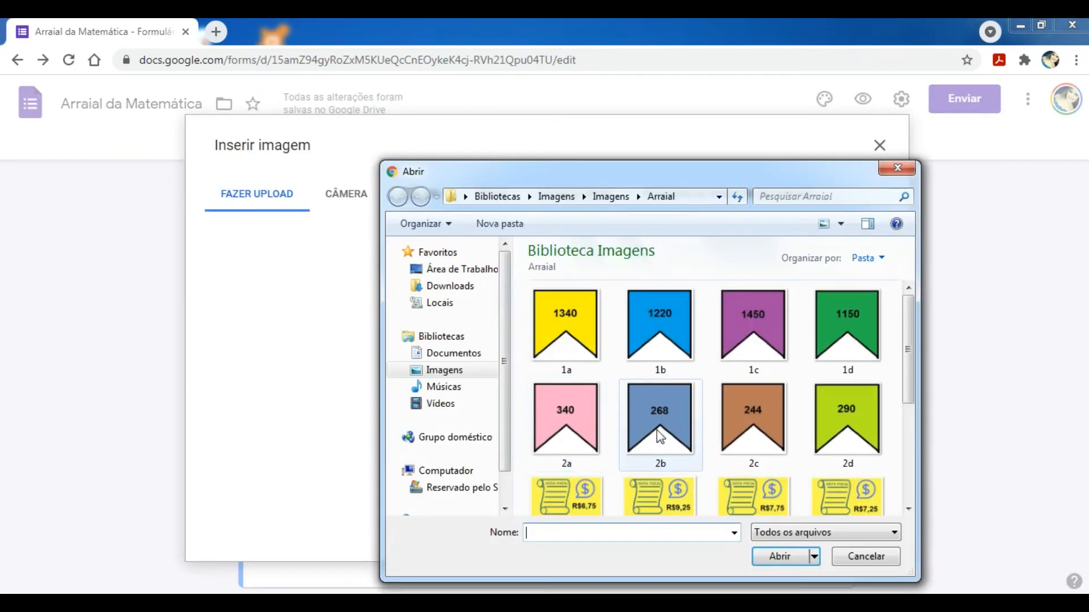
double_click(656, 430)
- Add a third option labelled c) to the 5 ambientes question and upload the image 2c to it
scroll(539, 496, "down", 3)
left_click(298, 454)
type("c)")
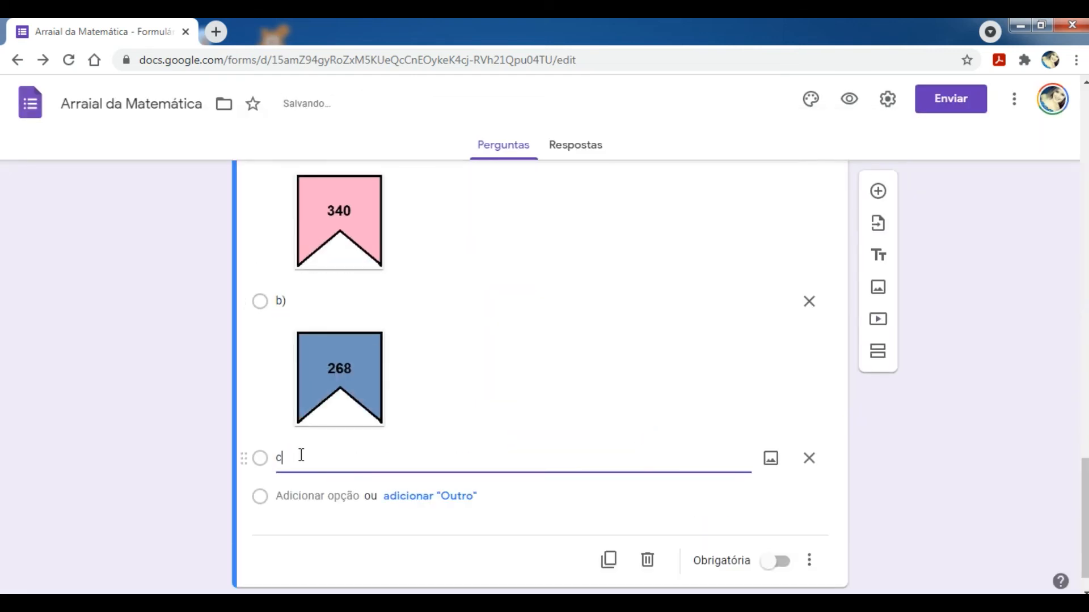
left_click(768, 457)
left_click(546, 444)
double_click(754, 432)
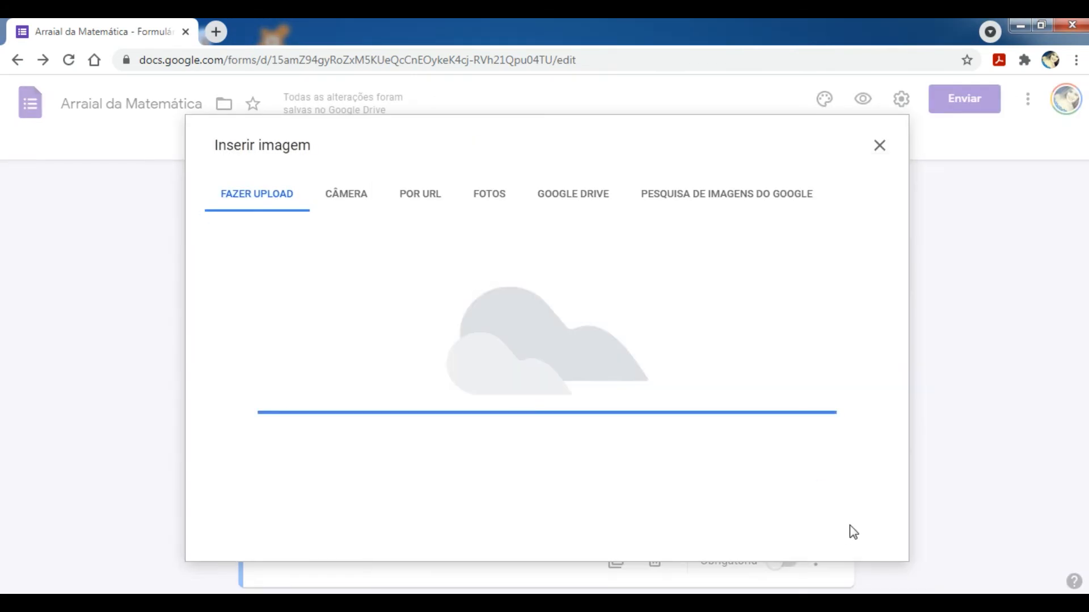
- Add a fourth option labelled d) with the uploaded image 2d to the 5 ambientes question
scroll(338, 459, "down", 3)
left_click(770, 450)
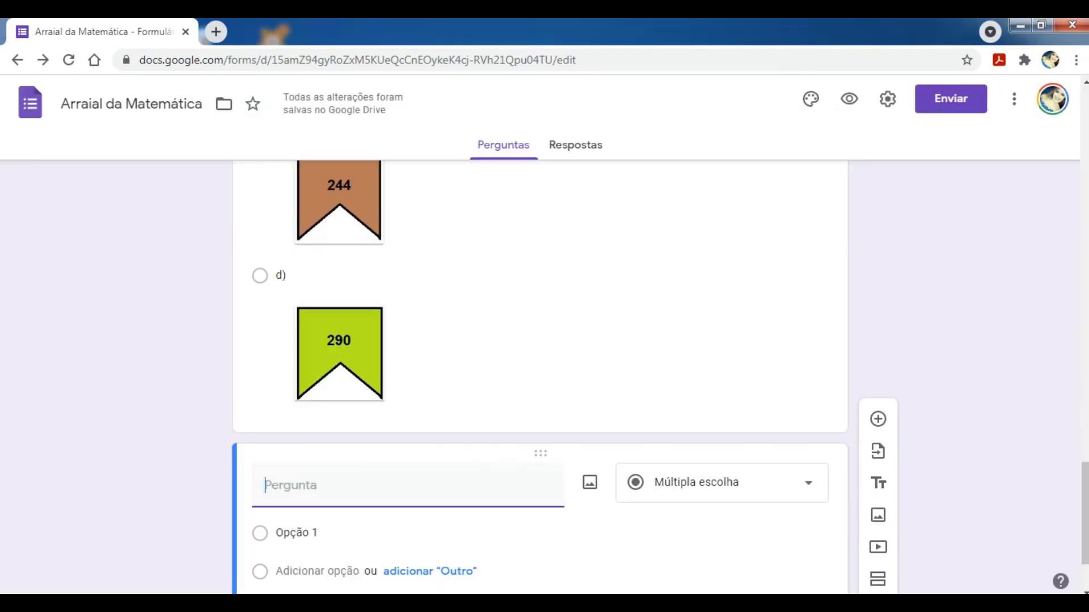
- Enter "A partir da tabela de preços abaixo, disponível no bar da festa, responda:" as the question and upload the price table image
type("A partir da tabela de preços abaixo, disponível no bar da festa, responda:")
left_click(590, 482)
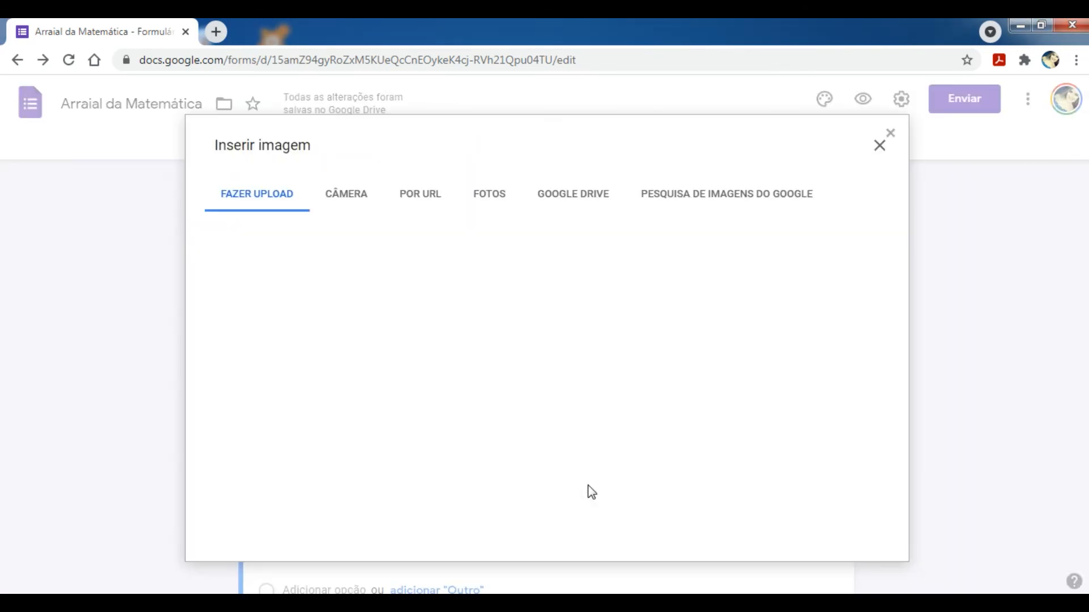
left_click(553, 431)
double_click(760, 473)
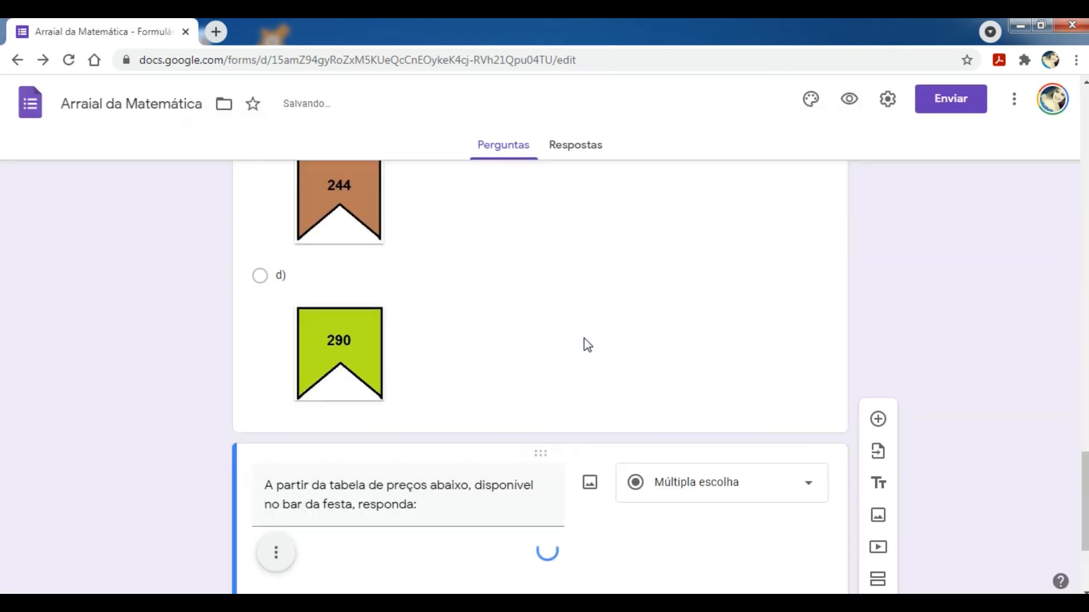
- Append question 3 from the Word document, about 1 fatia de bolo, 4 rapaduras e 1 suco, to the price table question's text
scroll(719, 270, "down", 4)
left_click(430, 203)
key("alt+Tab")
triple_click(415, 461)
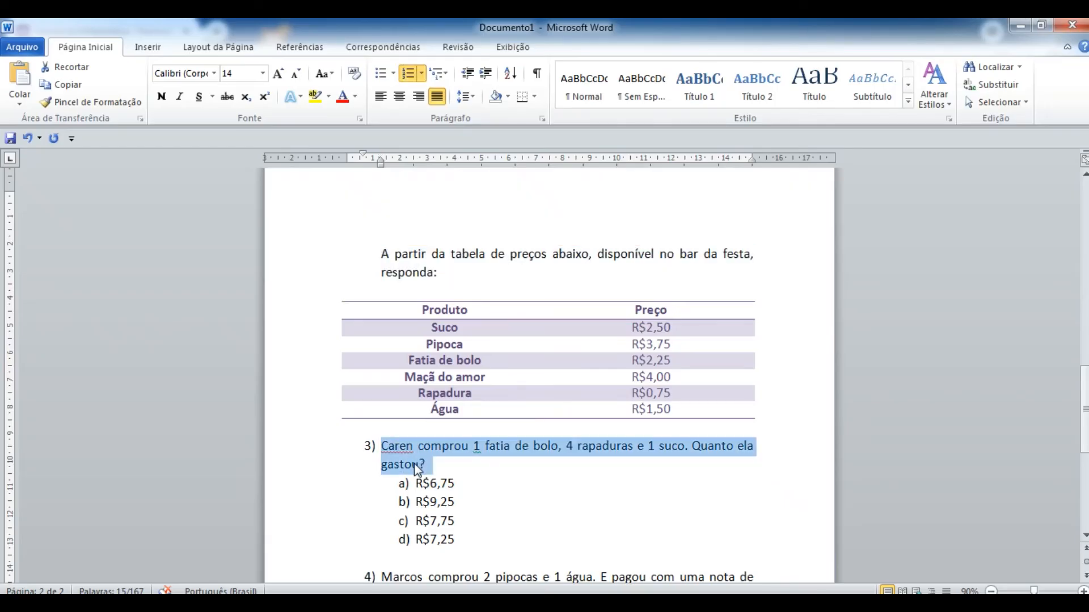
key("ctrl+c")
key("alt+Tab")
key("ctrl+v")
left_click(456, 206)
key("BackSpace")
key("BackSpace")
key("BackSpace")
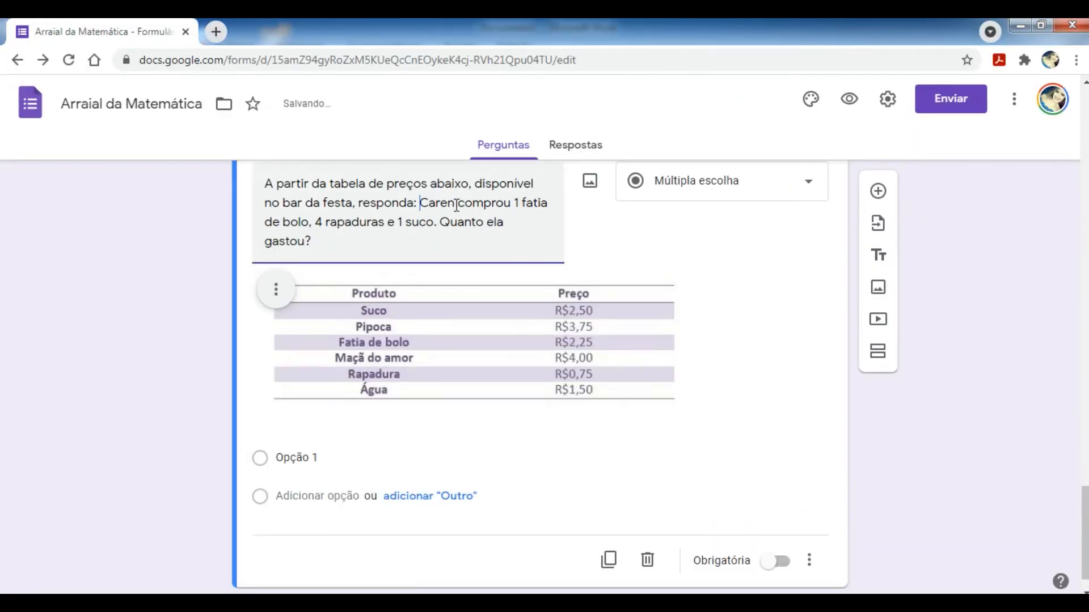
- Label the price table question's first option a) and upload the R$6,75 receipt image to it
left_click(354, 458)
type("a")
left_click(770, 459)
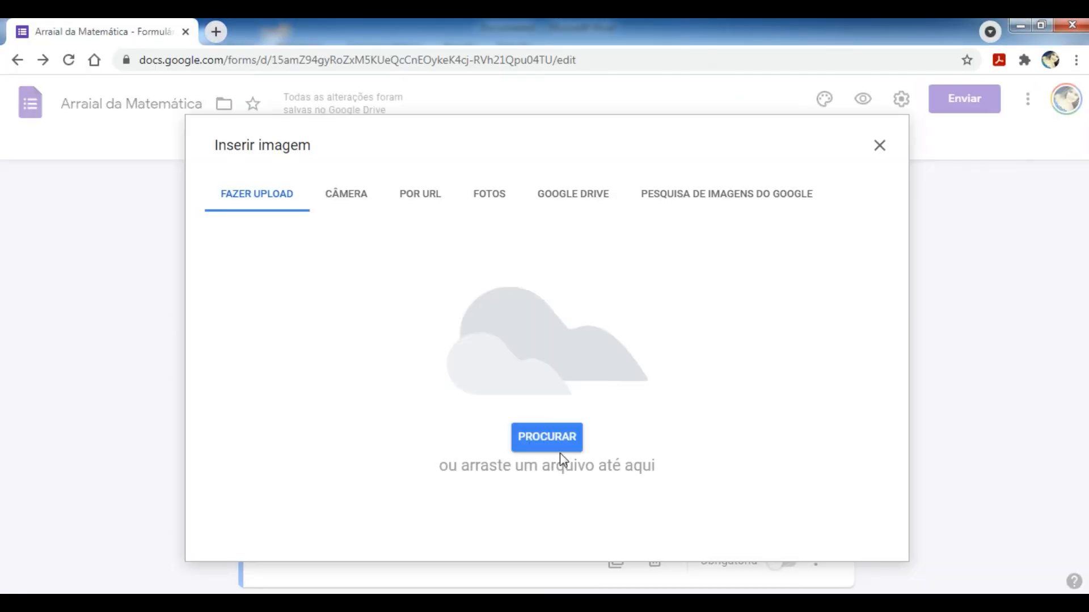
left_click(559, 445)
left_click_drag(902, 303, 901, 334)
double_click(566, 403)
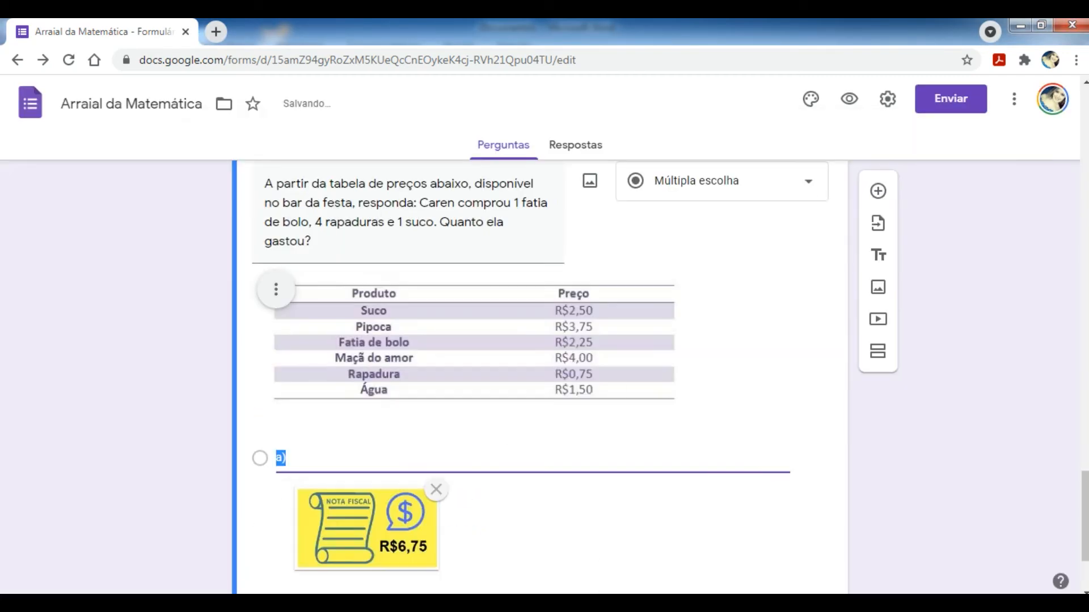
- Preview the form as respondents see it, examine its header and first questions, and return to editing
scroll(277, 484, "up", 10)
left_click(863, 99)
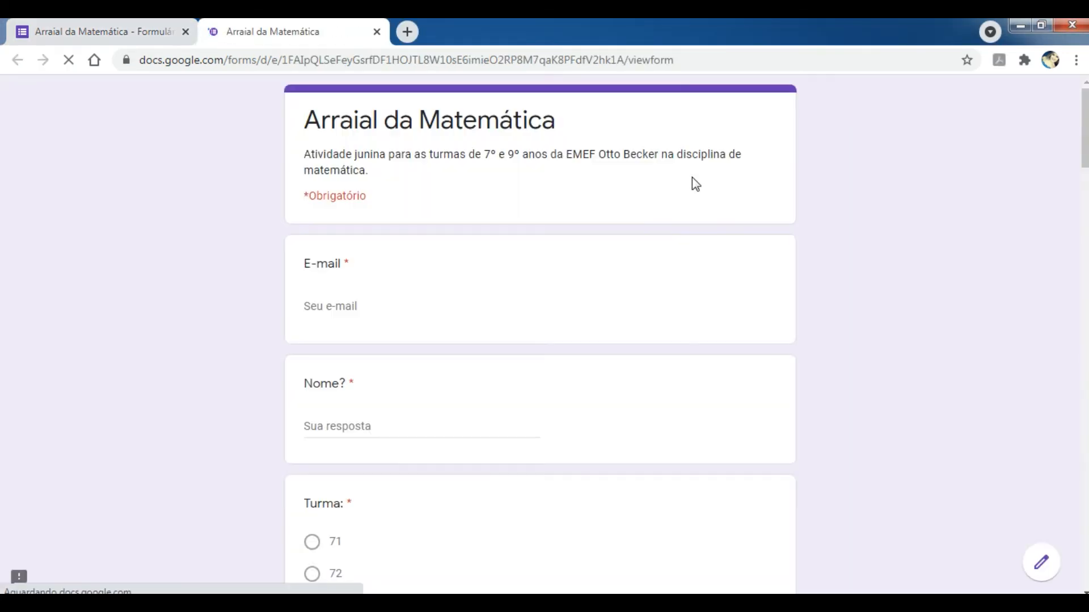
mouse_move(1085, 140)
left_mouse_down()
mouse_move(1086, 560)
mouse_move(1086, 136)
left_mouse_up()
left_click(377, 32)
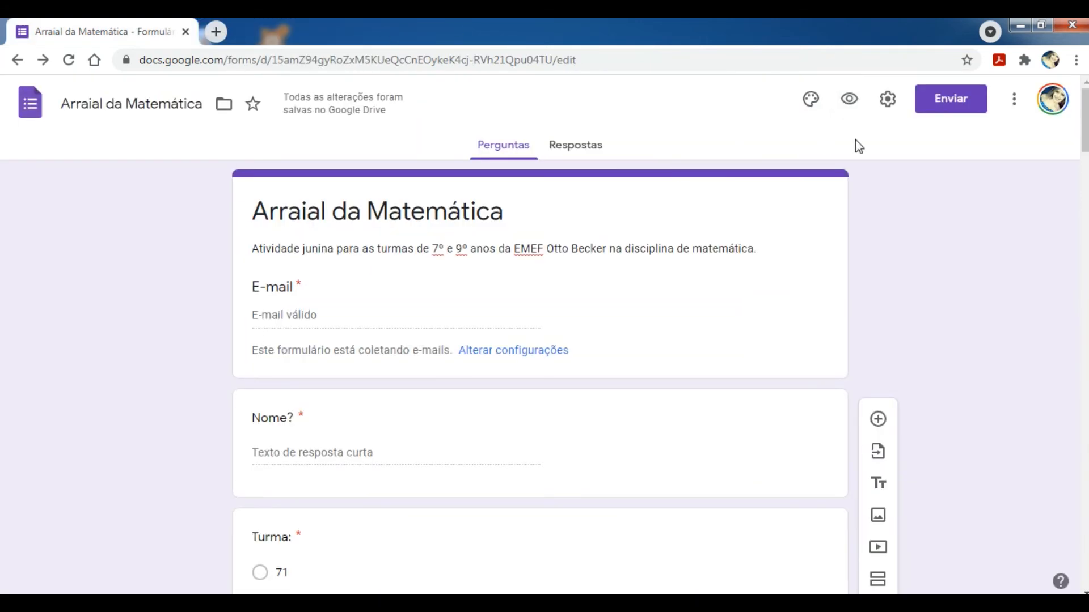
- Try an orange and a light blue theme colour for the form, each with the third background shade
left_click(812, 107)
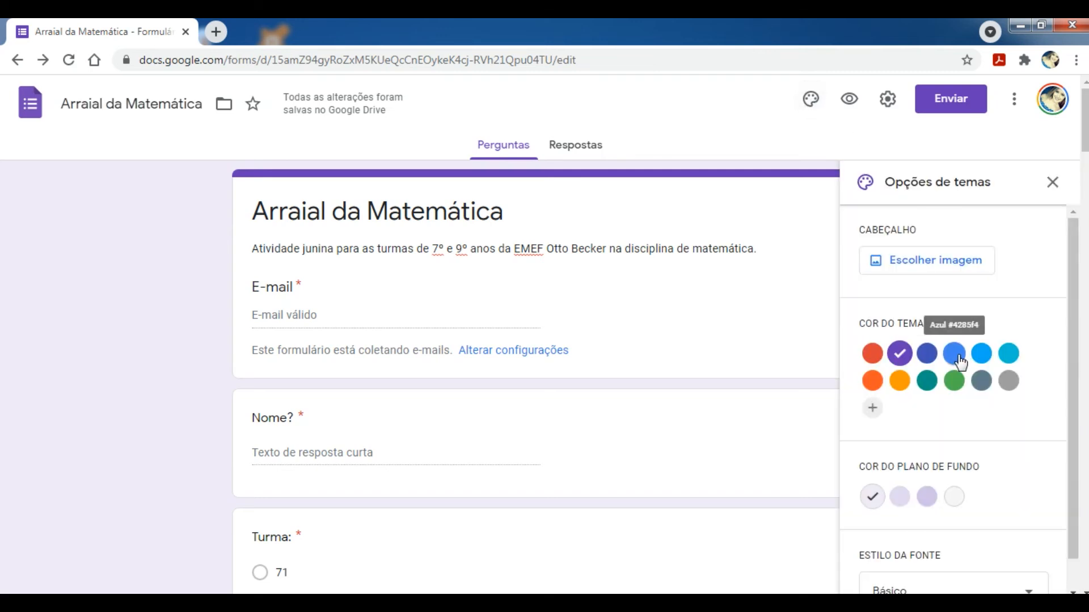
left_click(900, 381)
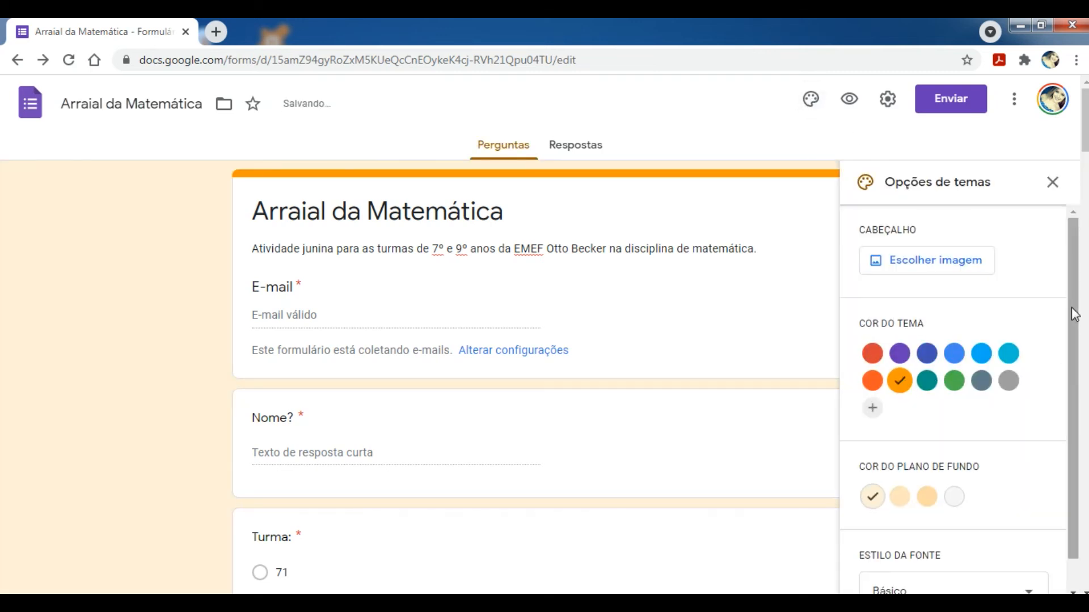
scroll(1070, 307, "down", 1)
left_click(927, 466)
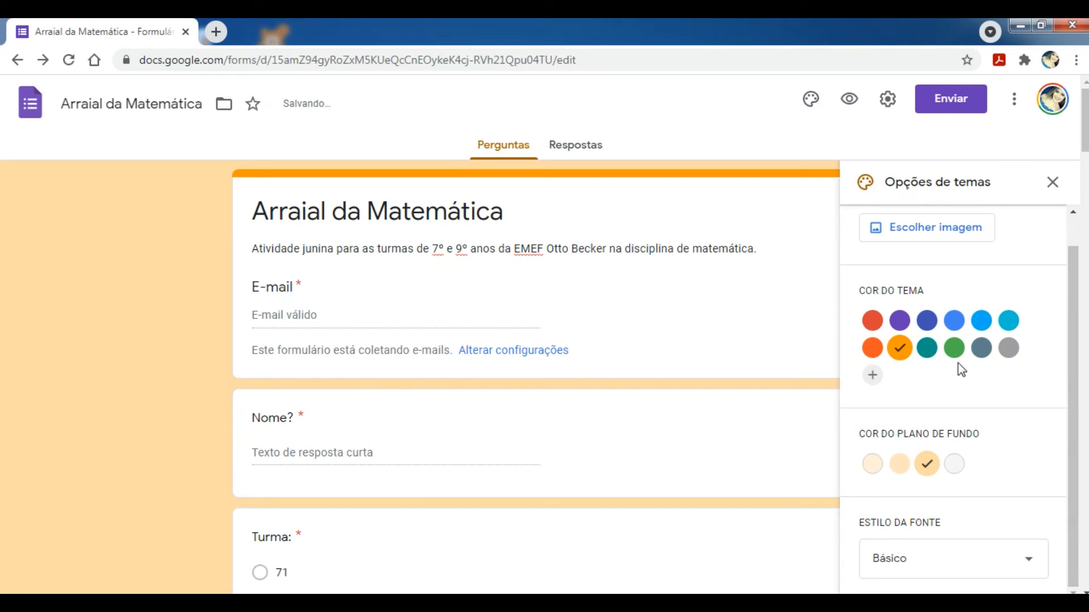
left_click(981, 321)
left_click(926, 464)
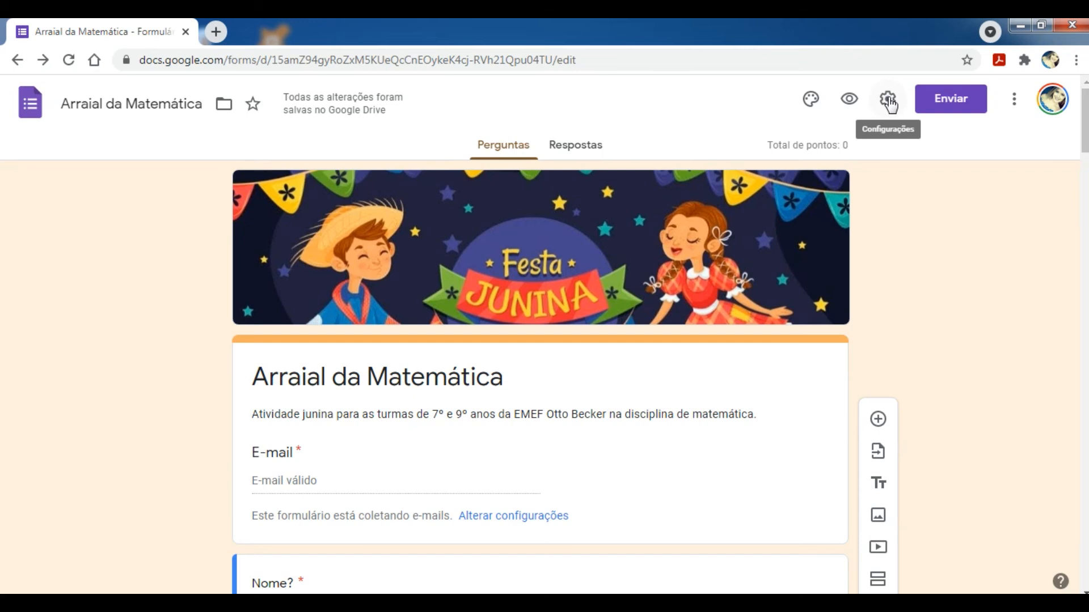
- Set the form up as a graded test with Criar teste enabled and grades released immediately after submission, and save the settings
left_click(887, 100)
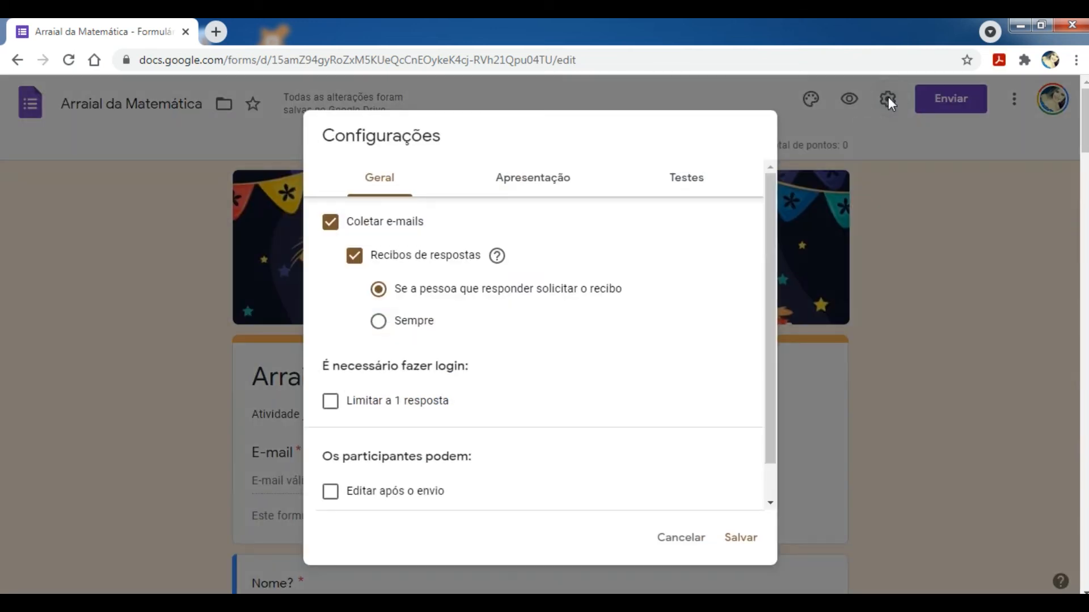
left_click(687, 177)
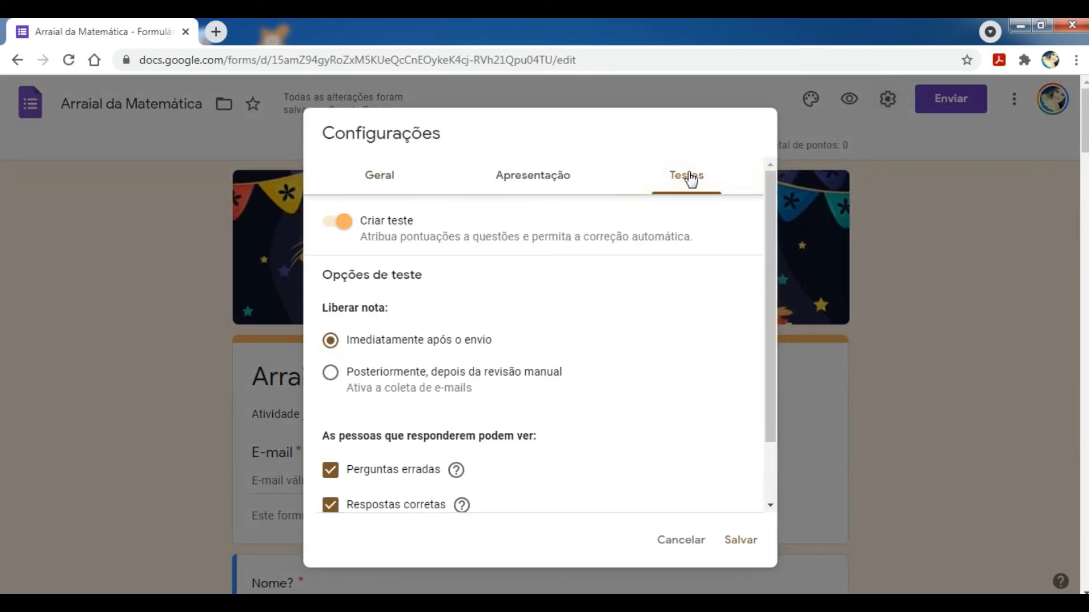
left_click(337, 222)
left_click(337, 223)
left_click(741, 542)
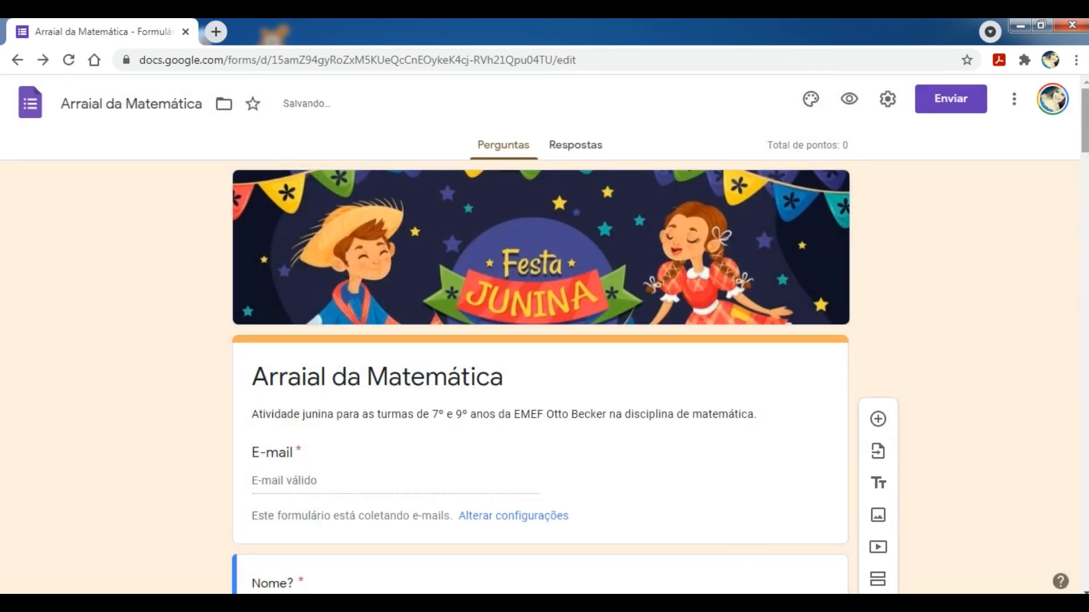
- Assign 2 points to the question on how many bandeirinhas were made and mark option a) 1340 as correct
scroll(540, 377, "down", 6)
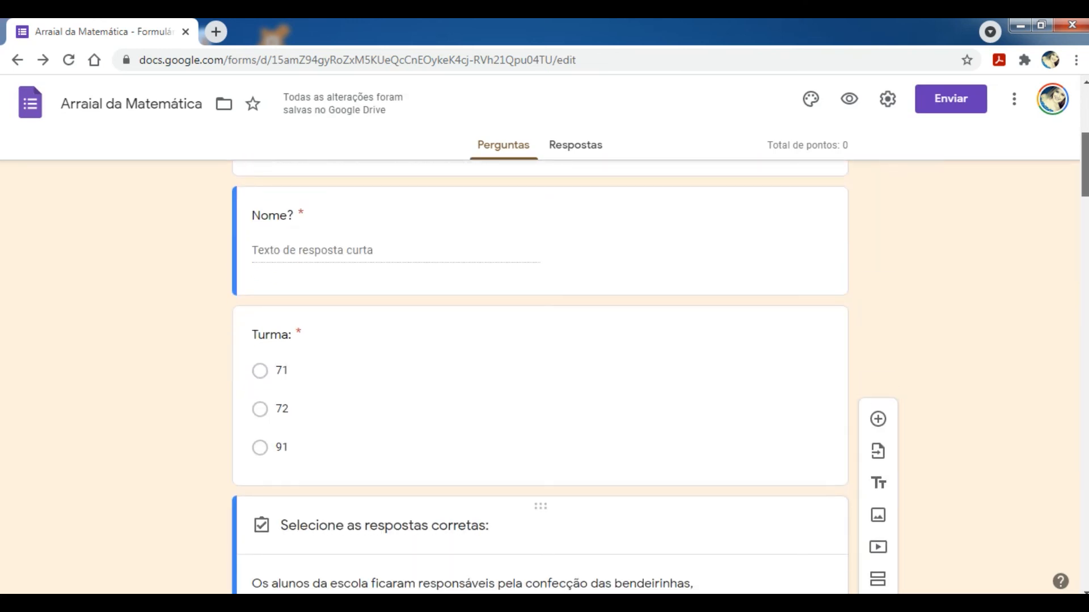
scroll(539, 377, "down", 4)
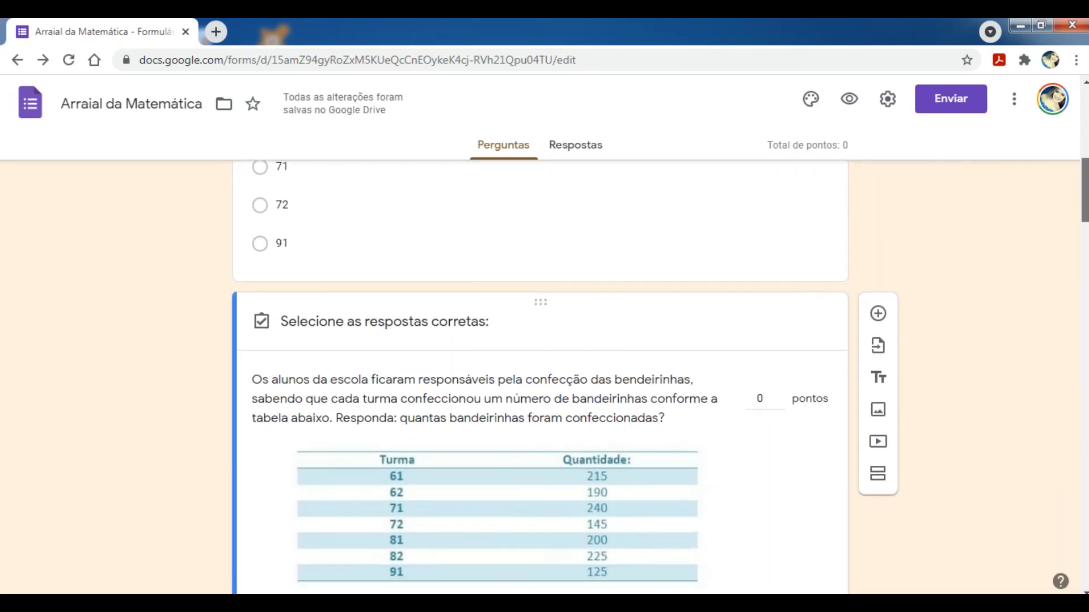
scroll(540, 377, "down", 3)
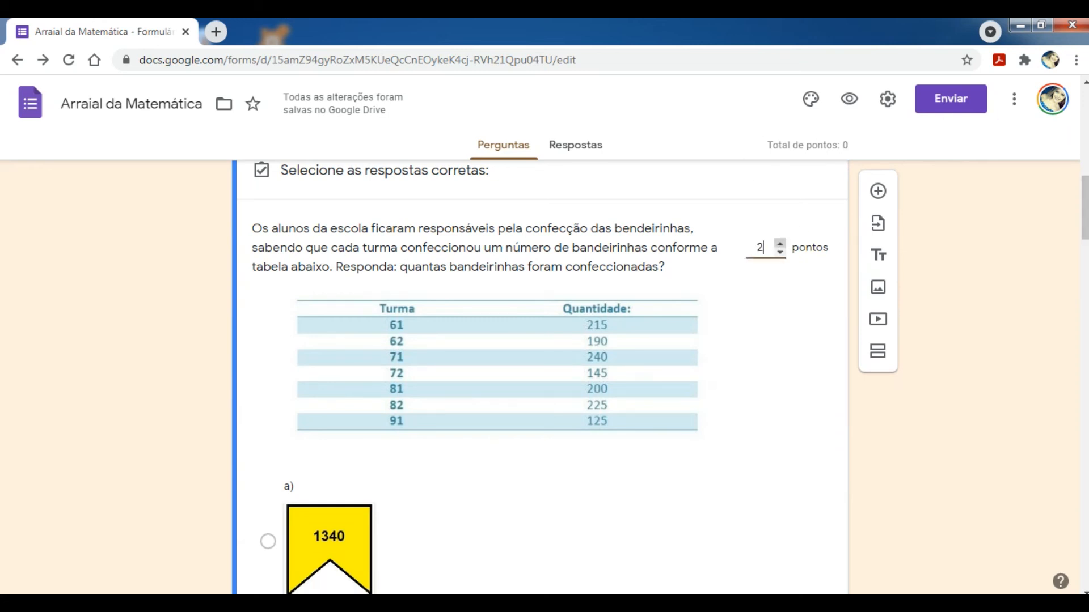
left_click_drag(1084, 208, 1085, 235)
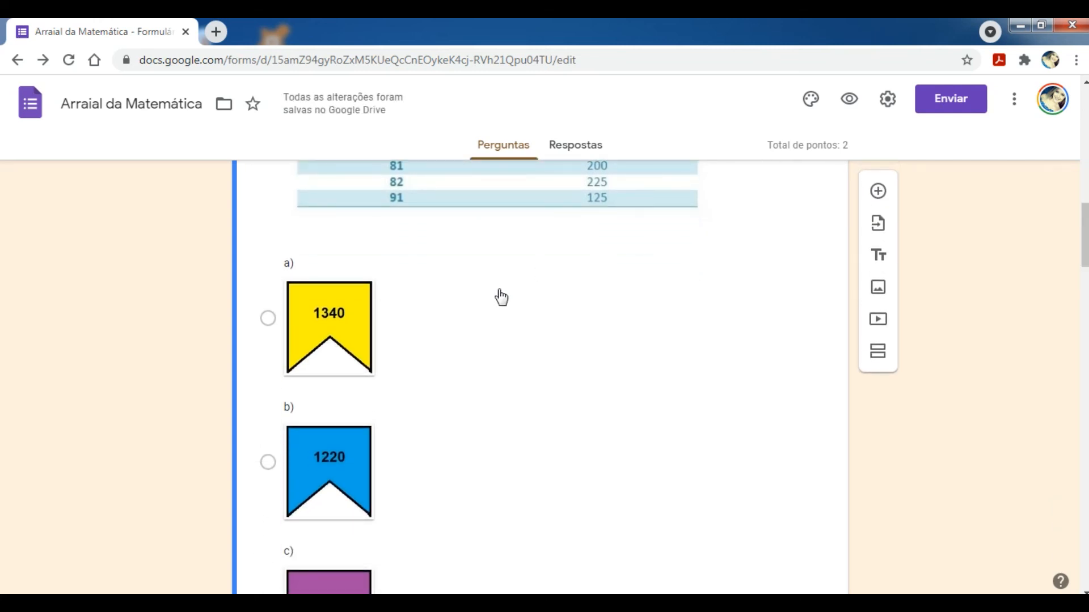
left_click(268, 318)
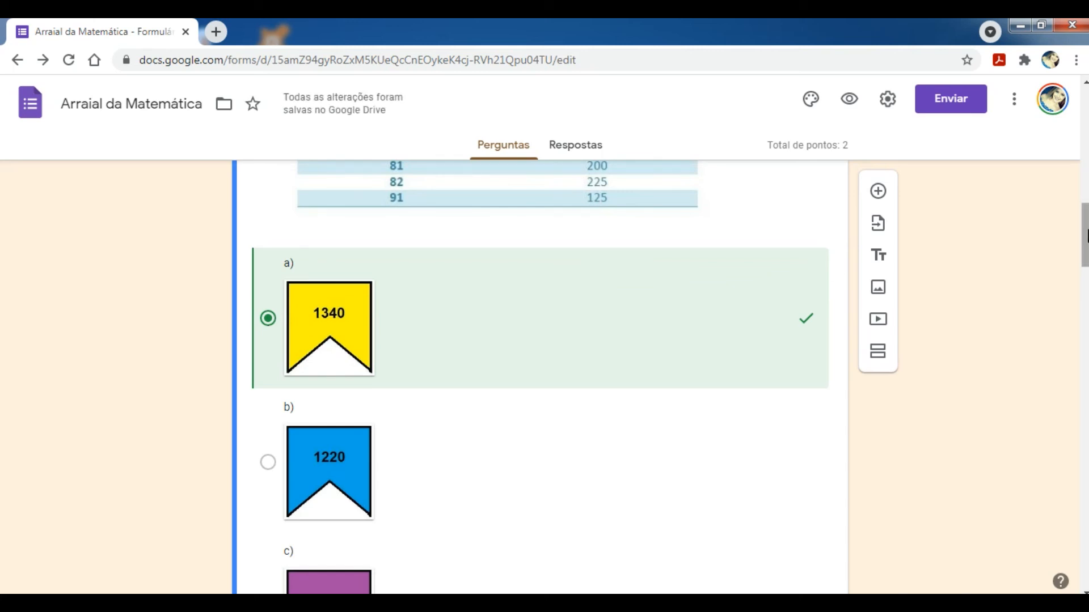
- Assign 3 points to the price table question and mark option c) R$7,75 as its correct answer
scroll(1085, 235, "down", 5)
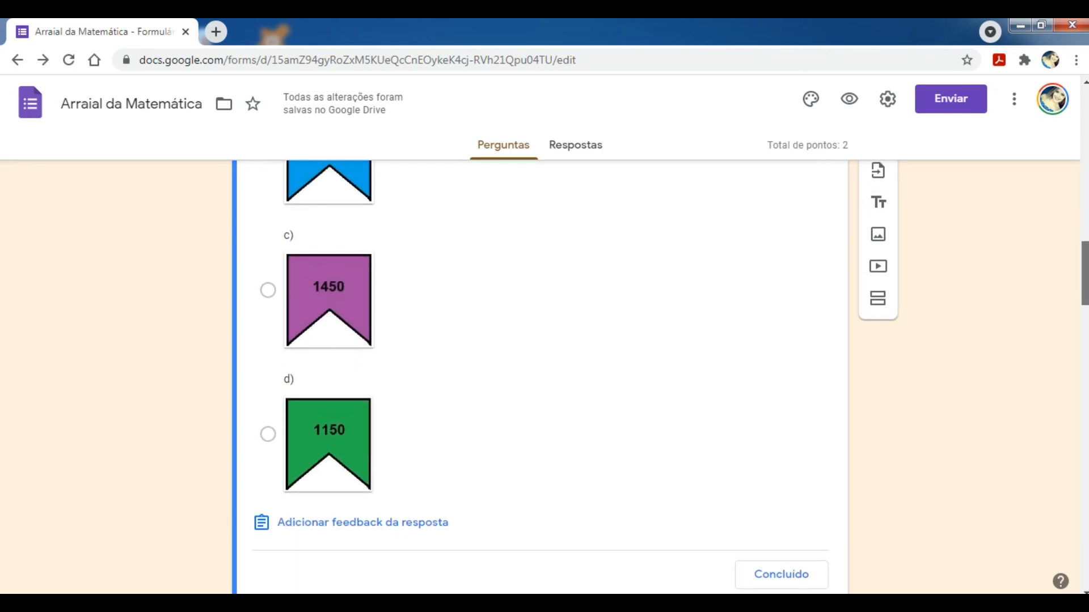
scroll(539, 377, "down", 7)
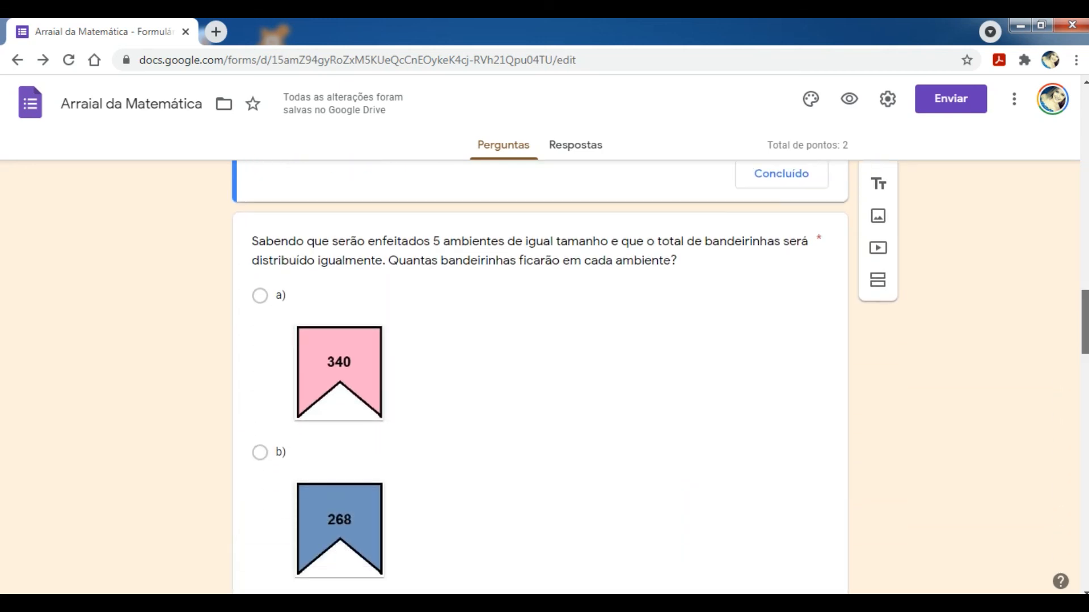
scroll(539, 377, "down", 2)
scroll(740, 318, "up", 2)
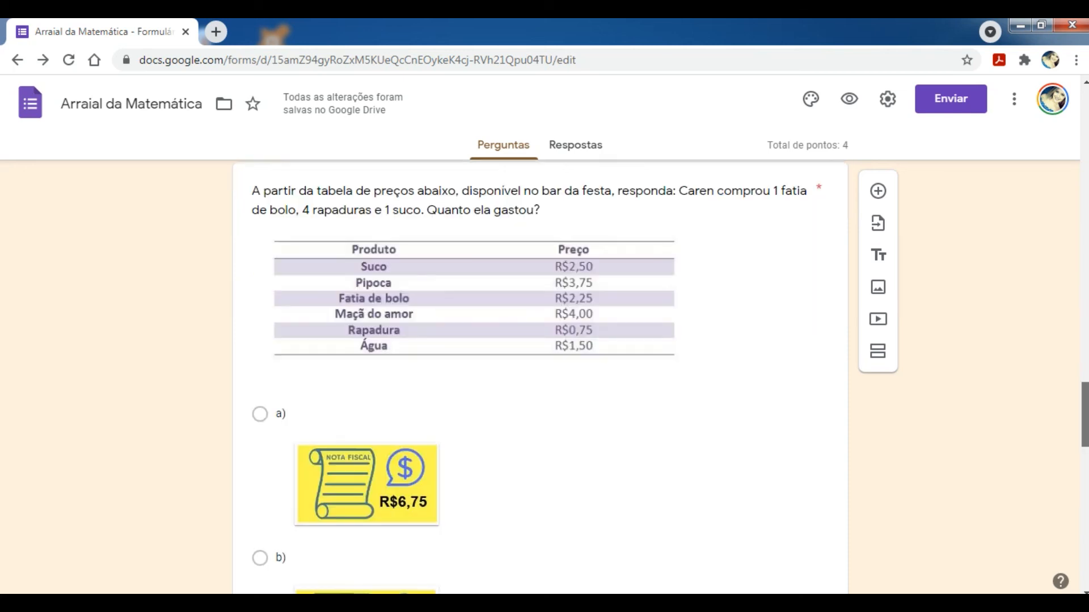
scroll(538, 377, "down", 10)
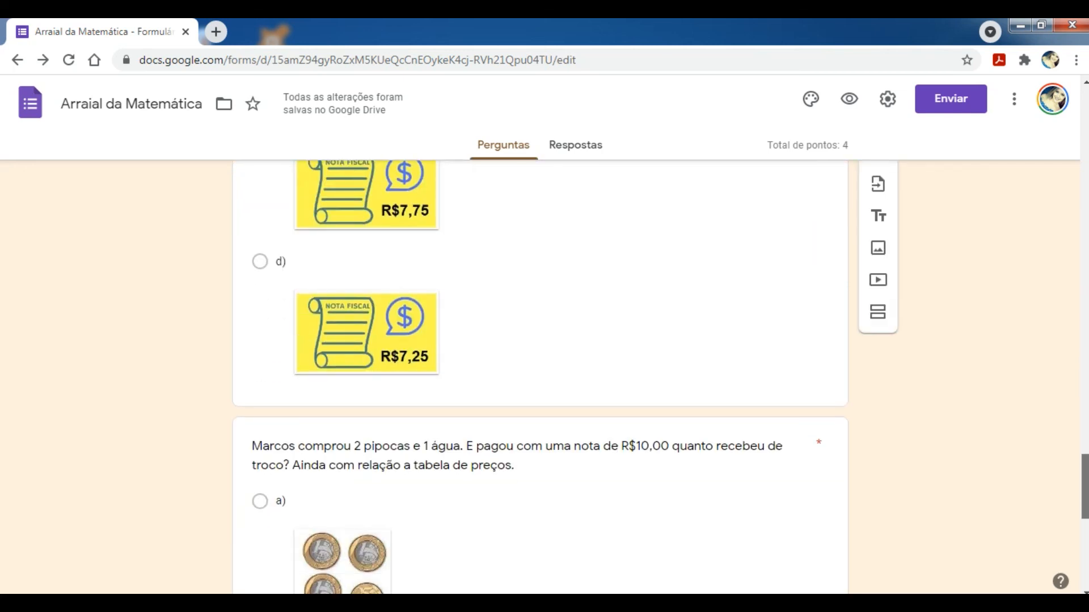
left_click(554, 276)
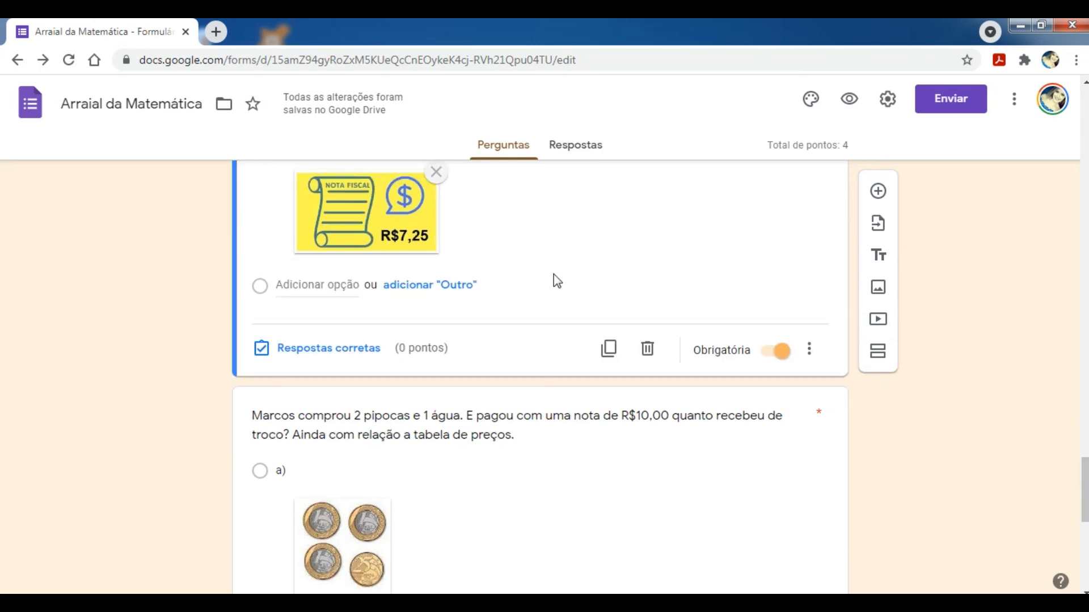
left_click(328, 349)
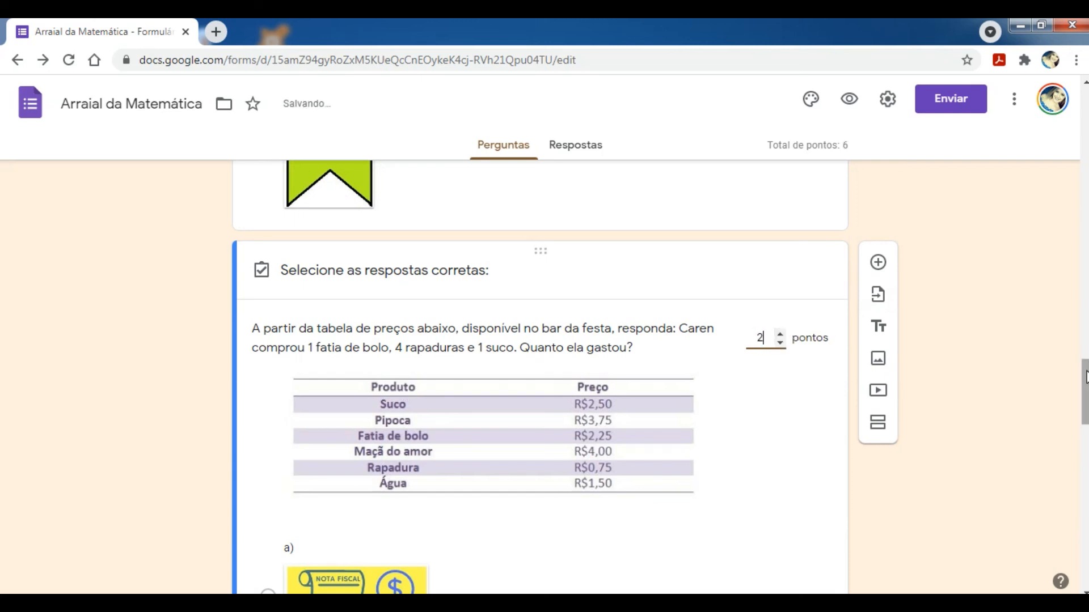
left_click_drag(1087, 377, 1087, 388)
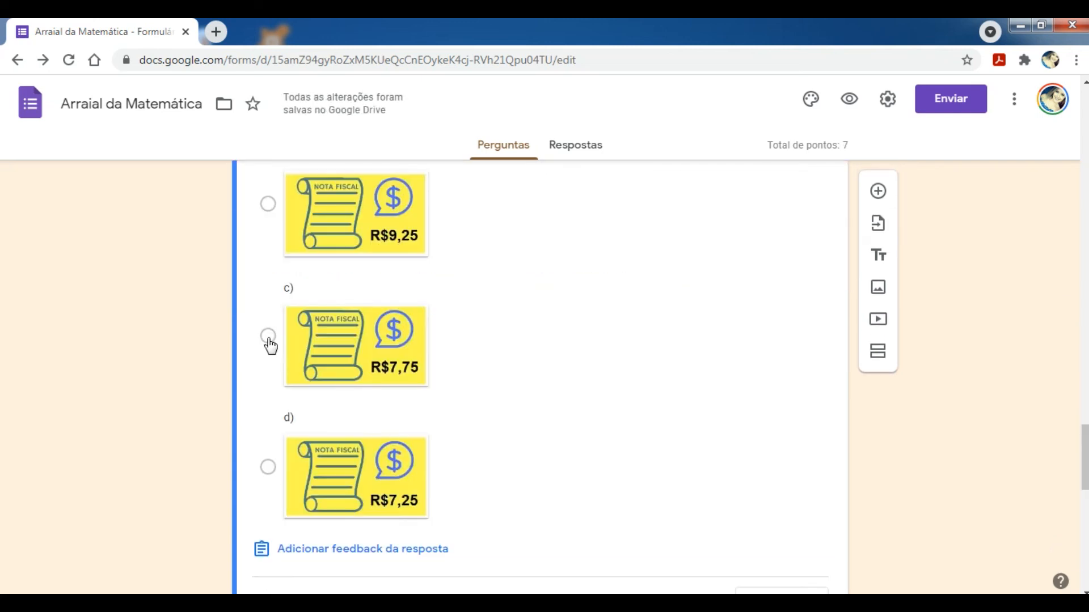
left_click(268, 336)
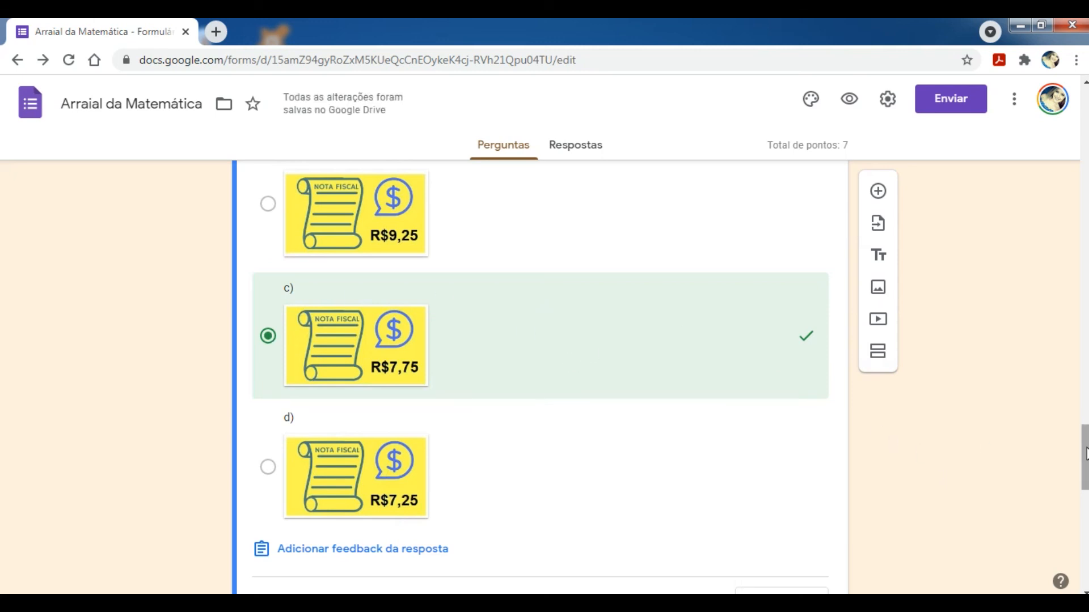
- Assign 3 points to the question about change from R$10,00 and mark option d), the single coin, as correct
left_click_drag(1086, 454, 1086, 550)
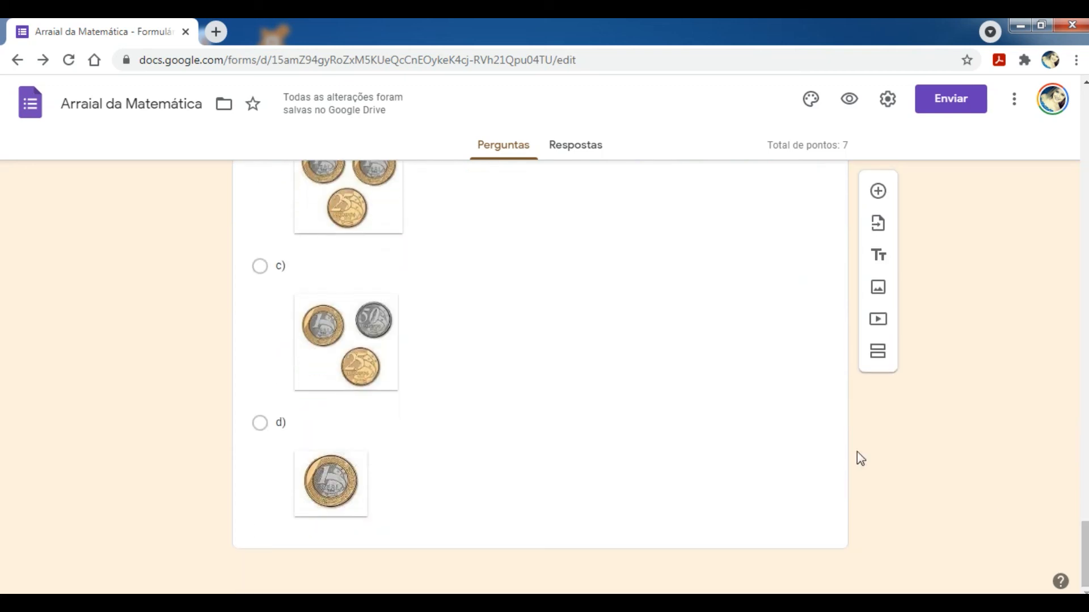
left_click(670, 391)
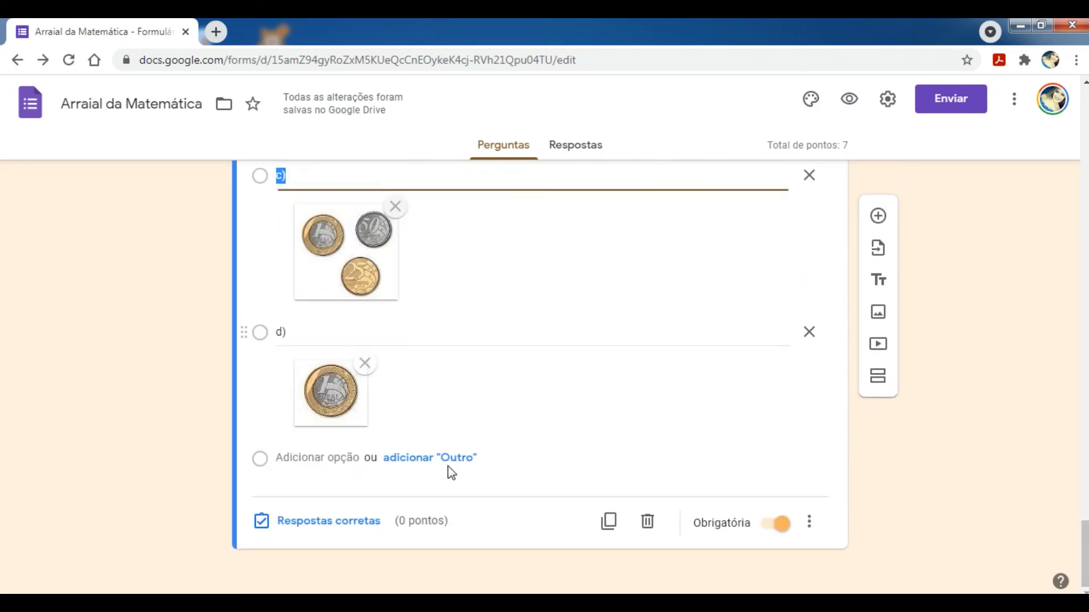
left_click(328, 521)
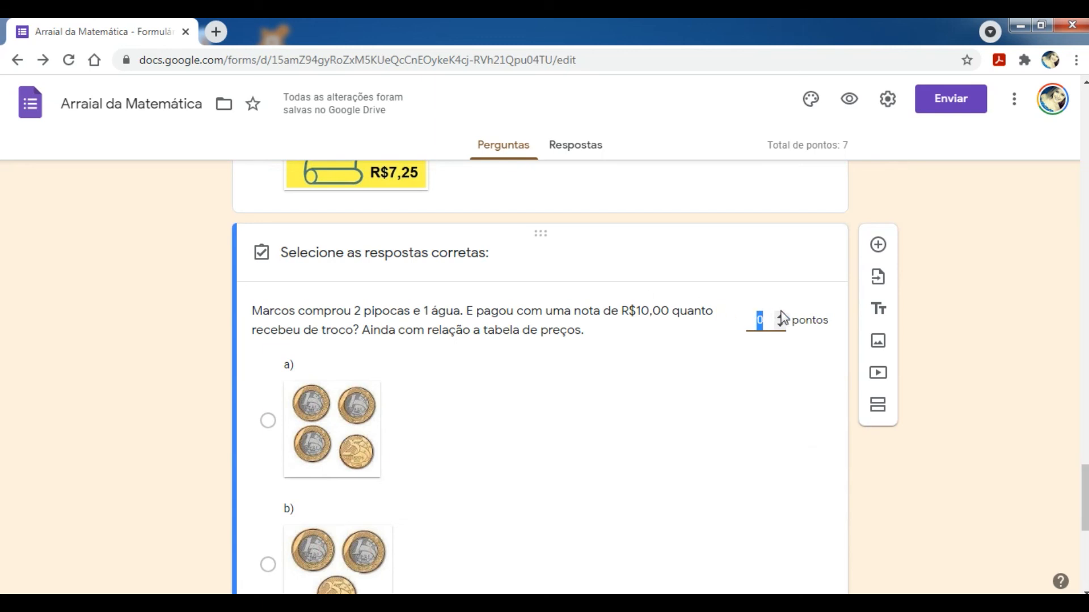
left_click(782, 319)
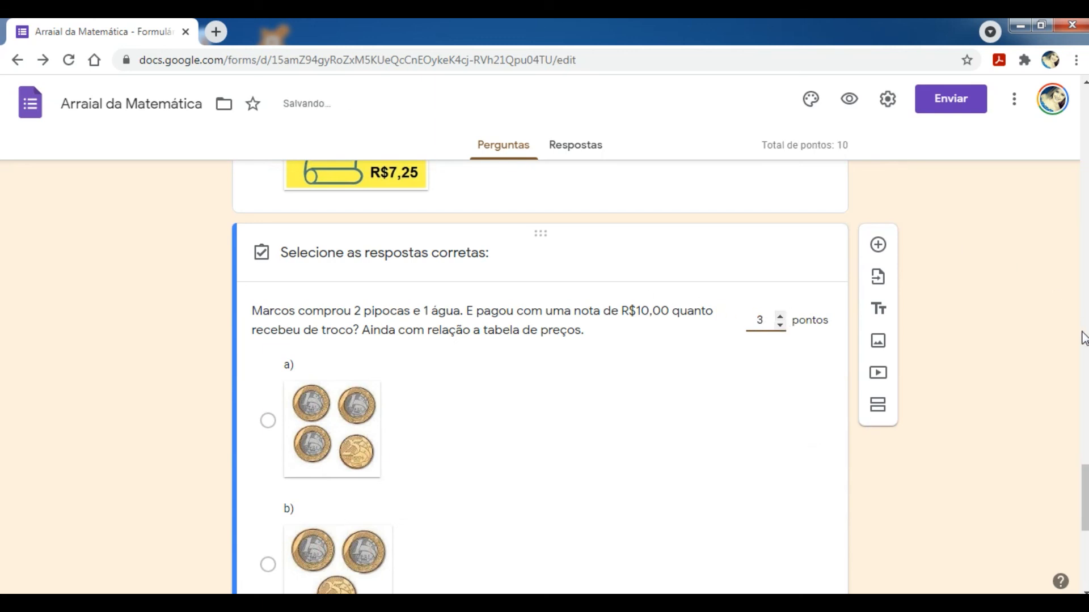
scroll(539, 374, "down", 8)
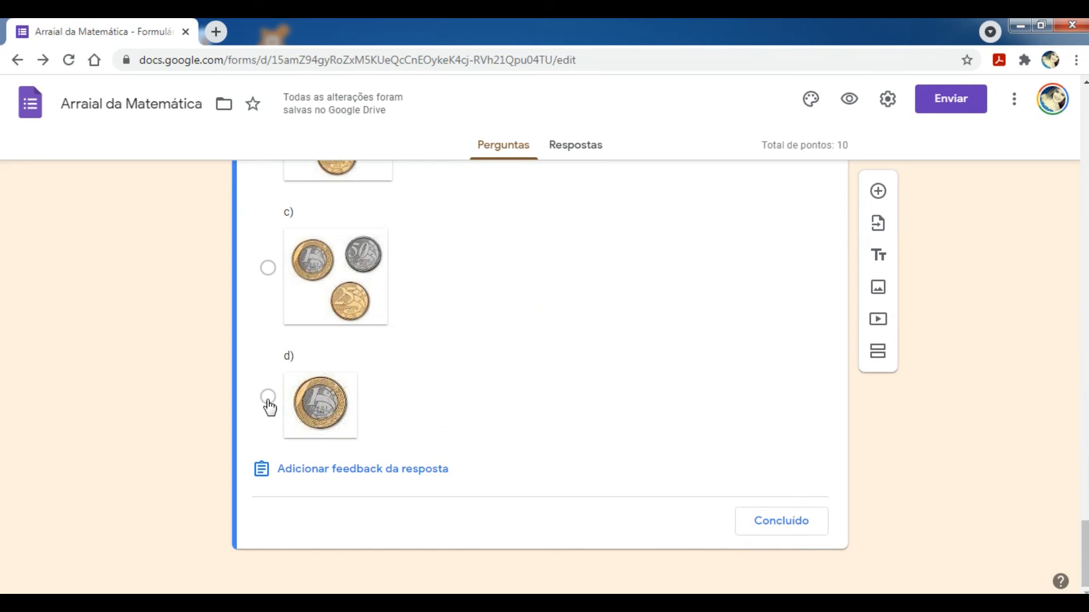
left_click(268, 399)
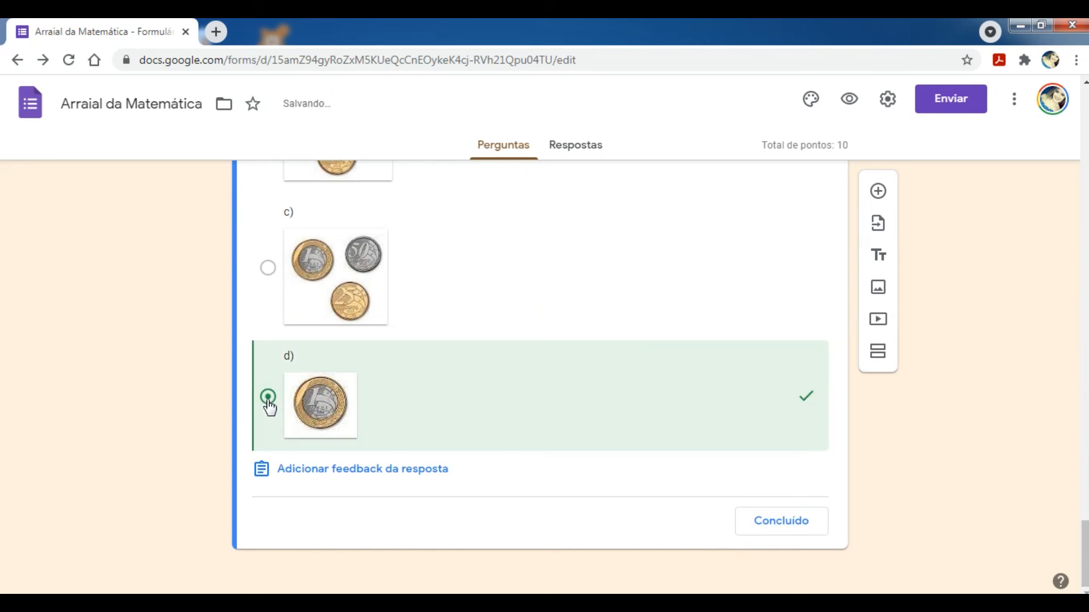
left_click(794, 528)
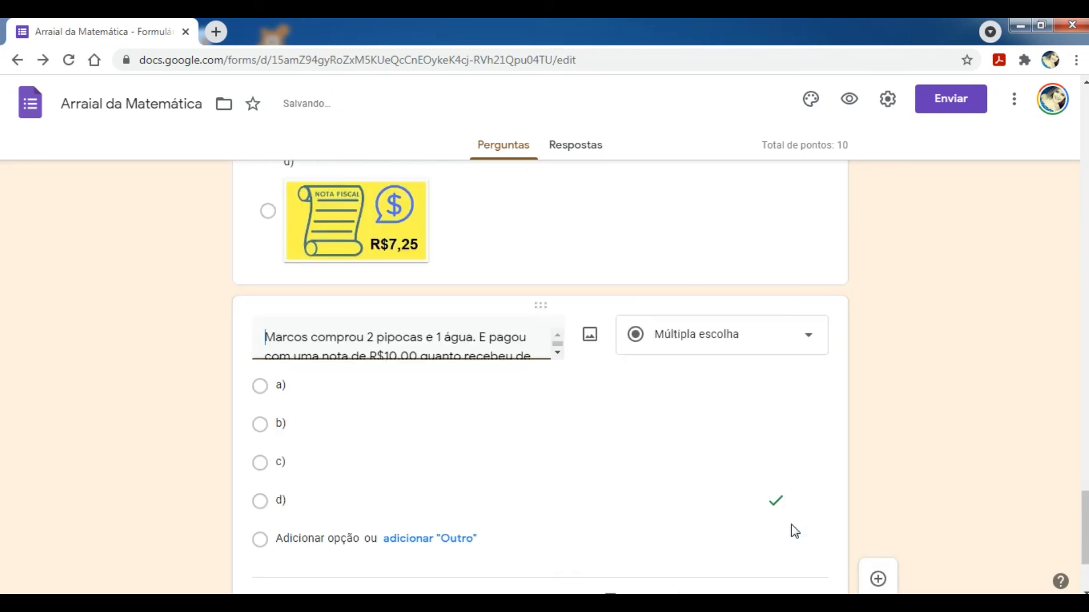
- Generate a shortened URL for sharing the form by link and copy it
left_click(957, 102)
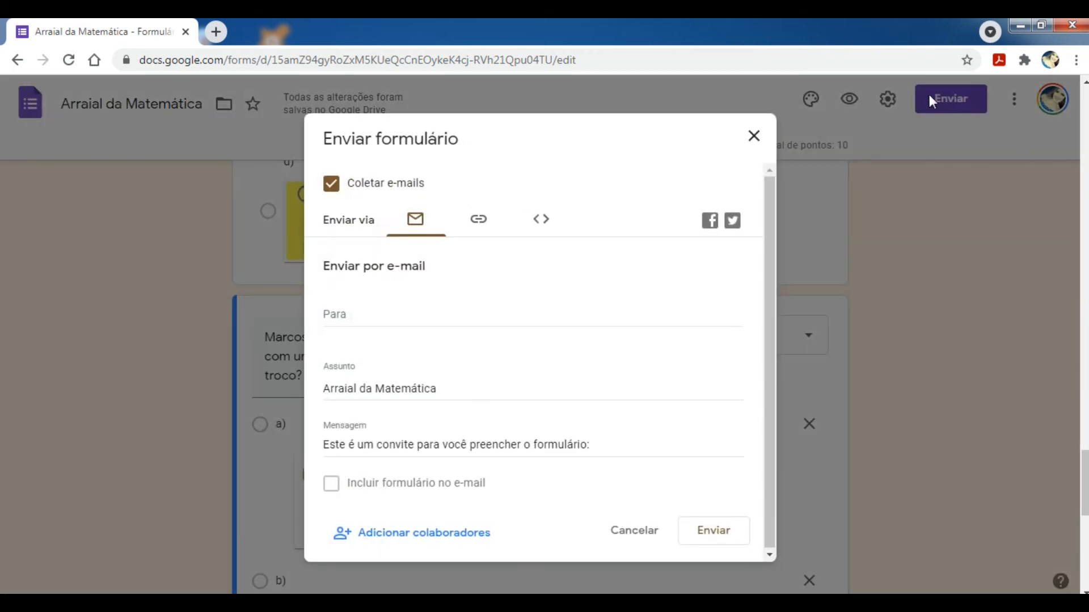
left_click(478, 225)
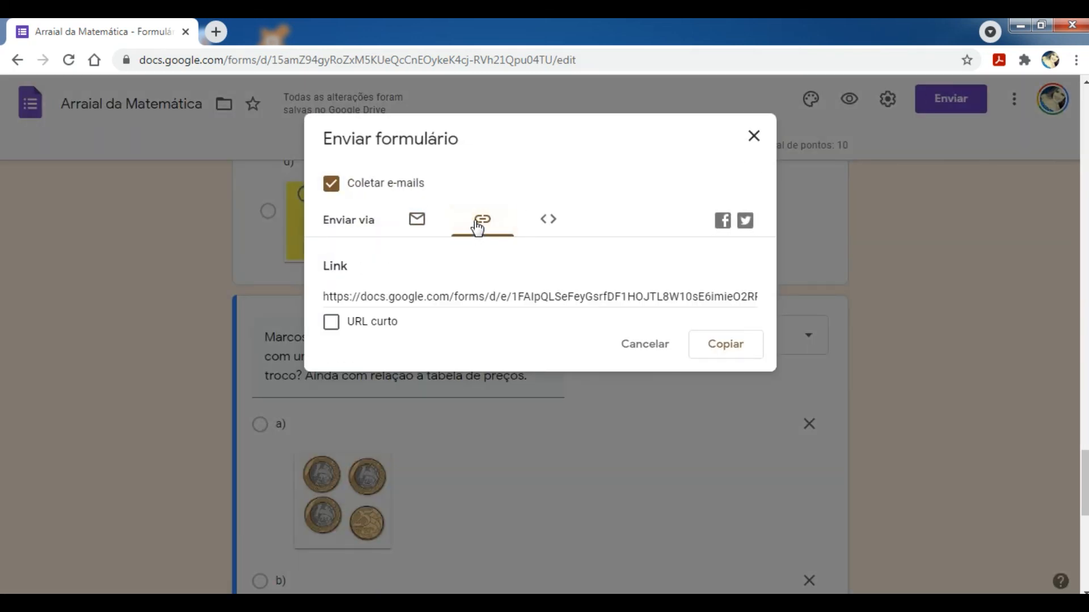
left_click(331, 324)
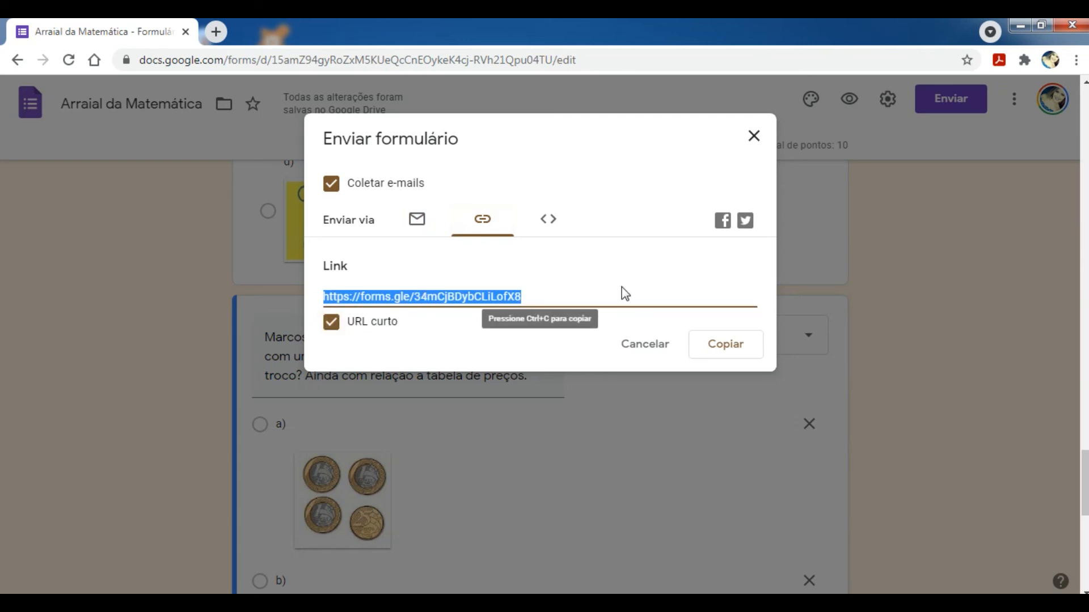
left_click(729, 348)
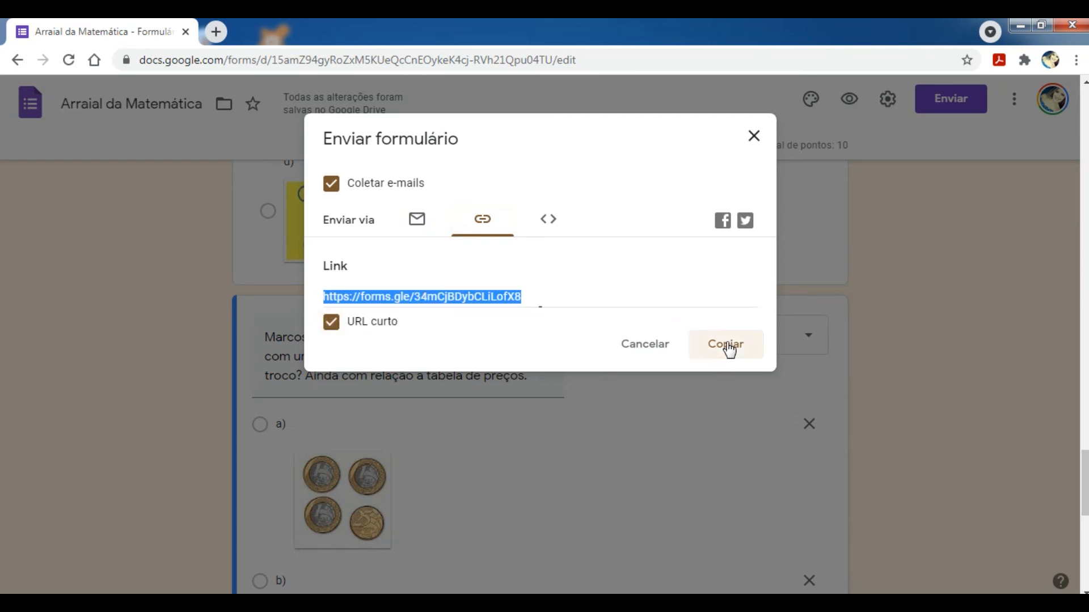
- Open the copied short form link in a new browser tab and review the published form's questions as a respondent
left_click(223, 25)
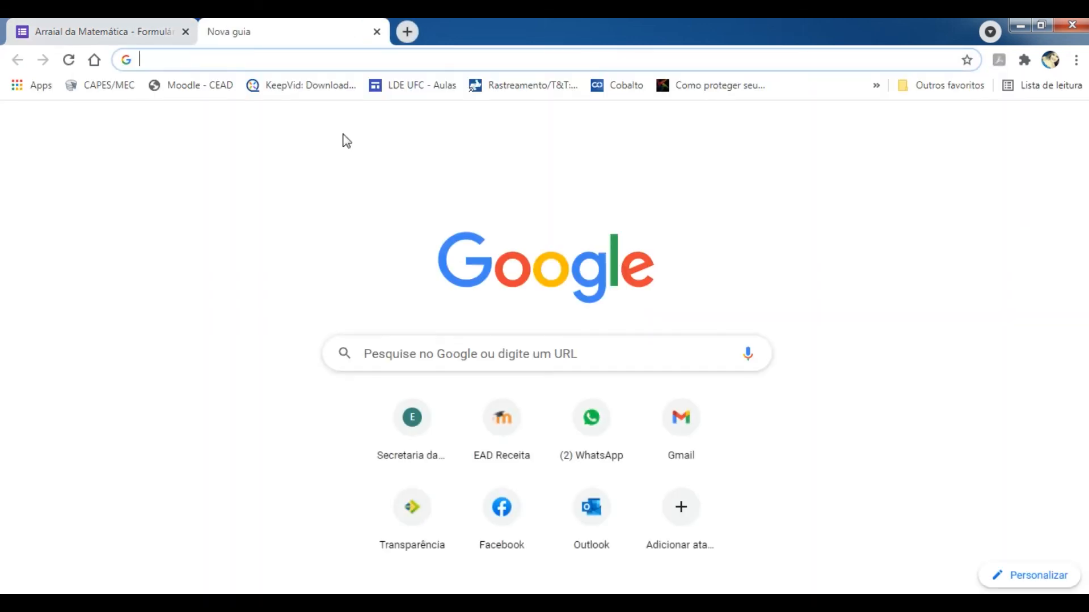
type("https://forms.gle/34mCjBDybCLiLofX8")
key("Return")
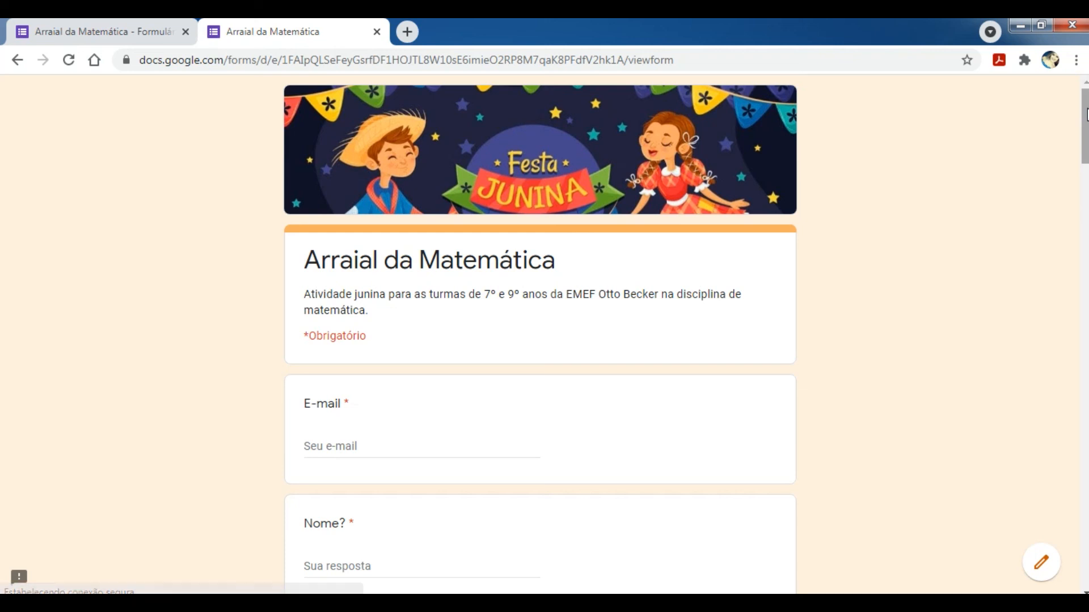
left_click_drag(1087, 119, 1087, 278)
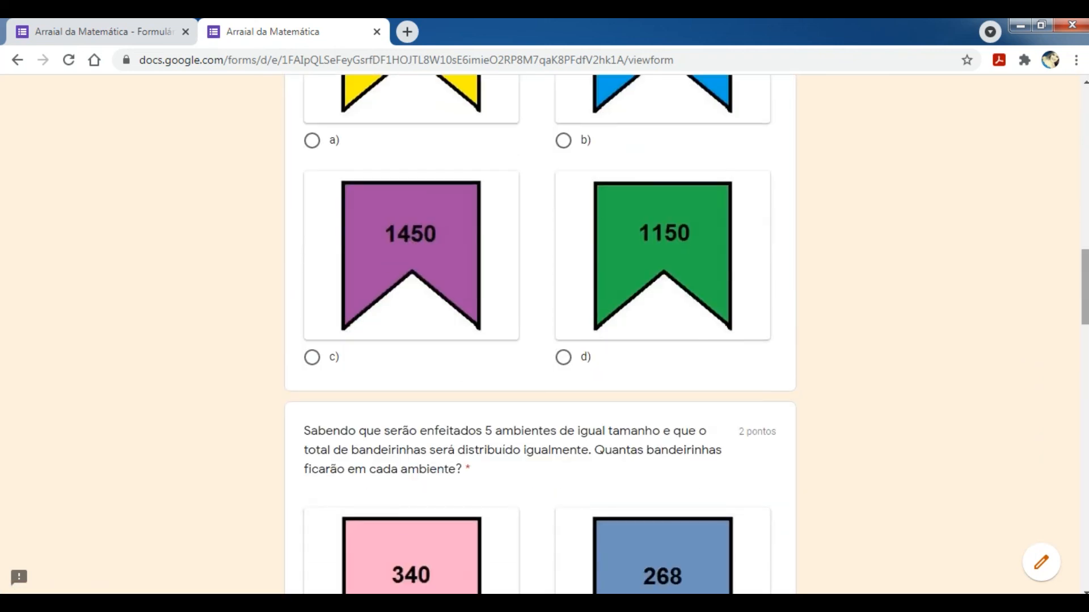